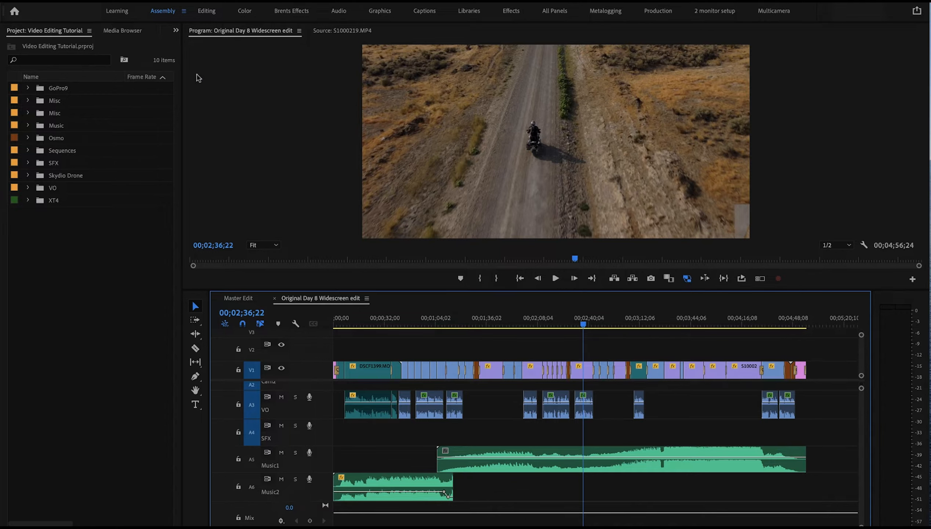
Switch to the Editing workspace and save the project
left_click(207, 11)
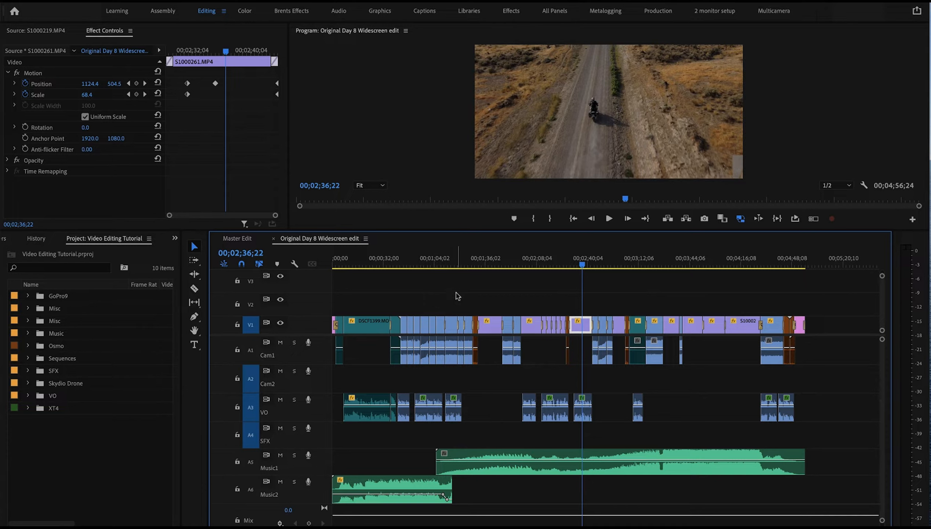
key("ctrl+s")
With the V1 track locked, select all clips on the Cam1 audio track and give them the Rose label
left_click(237, 324)
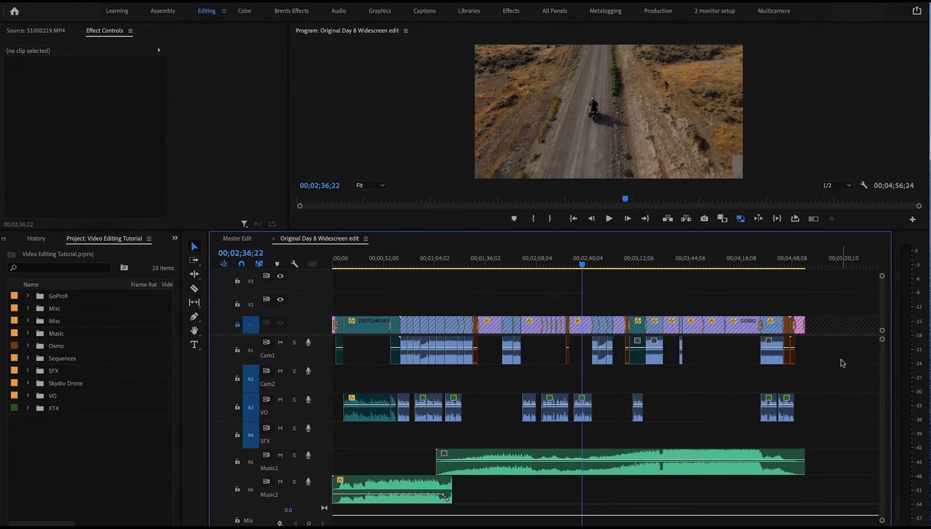
left_click_drag(841, 360, 336, 354)
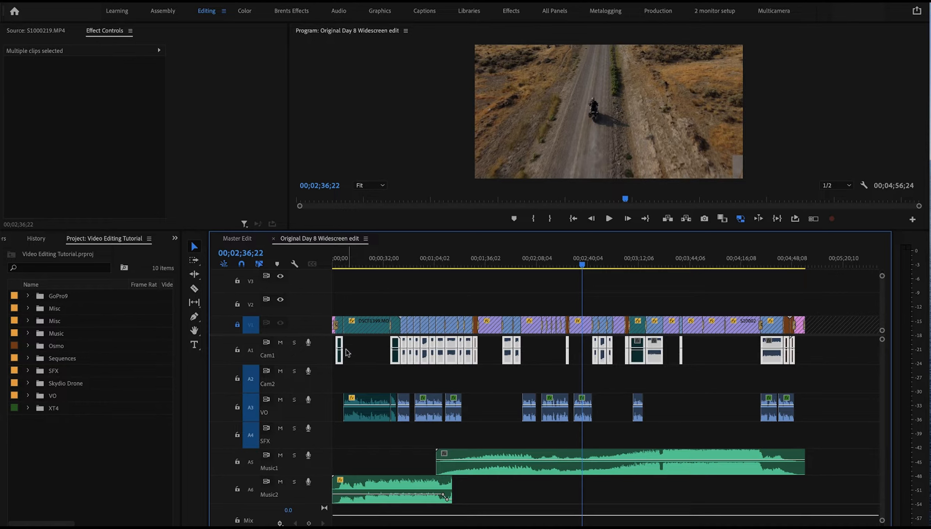
right_click(395, 360)
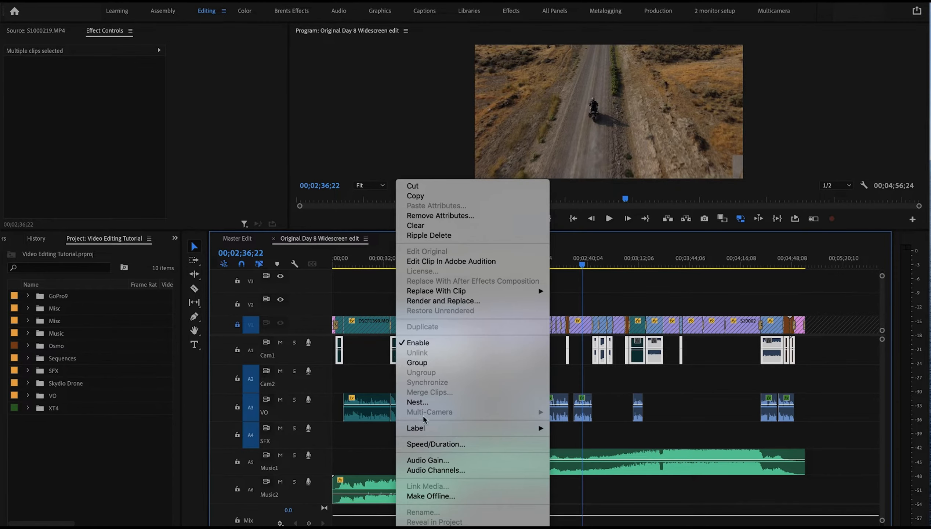
mouse_move(512, 427)
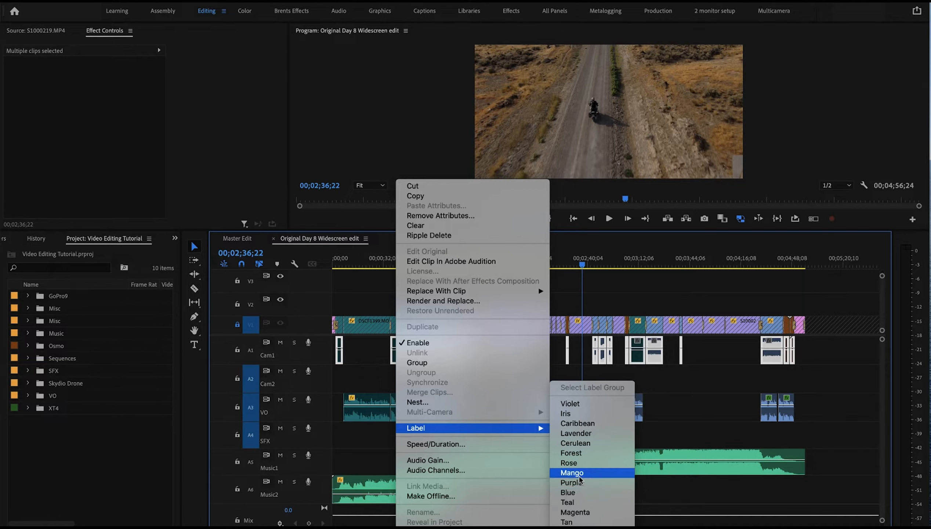
left_click(579, 466)
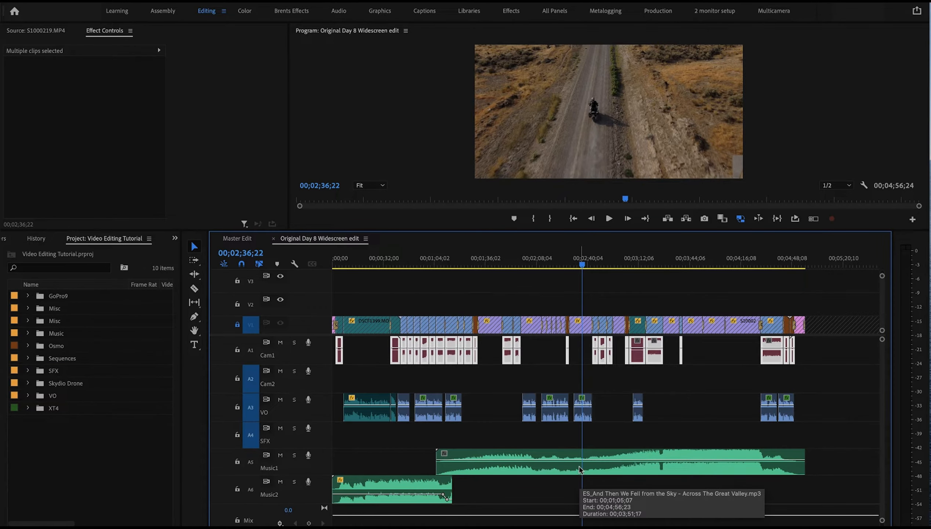
Select all clips on the VO track, give them the Yellow label, and unlock the V1 track
left_click(687, 416)
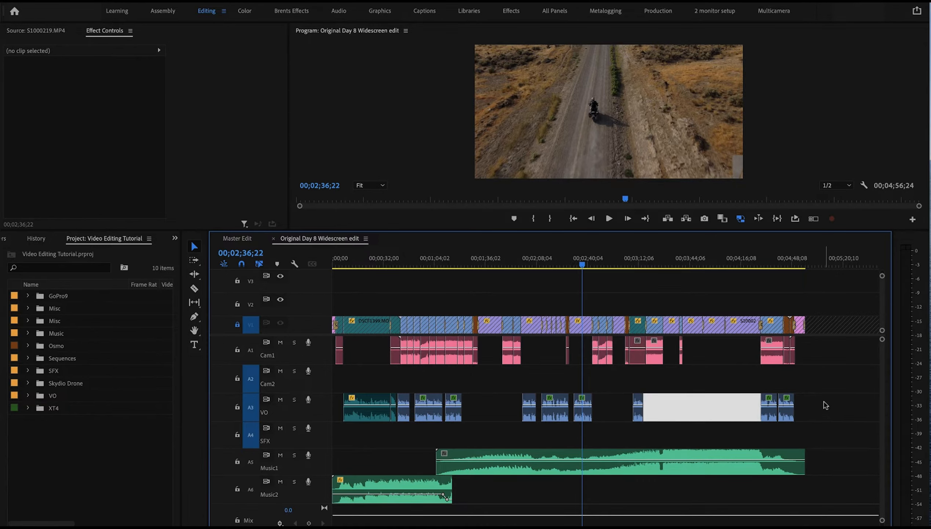
left_click_drag(835, 403, 331, 419)
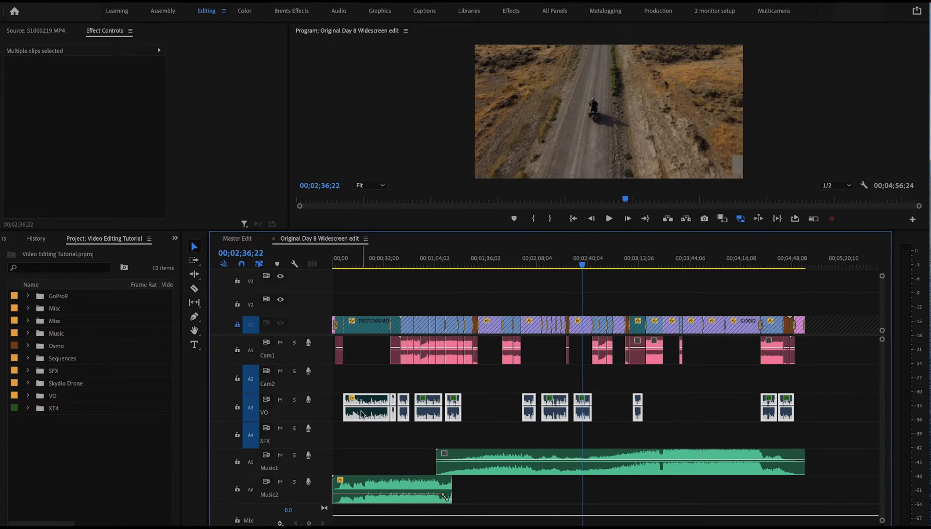
right_click(361, 412)
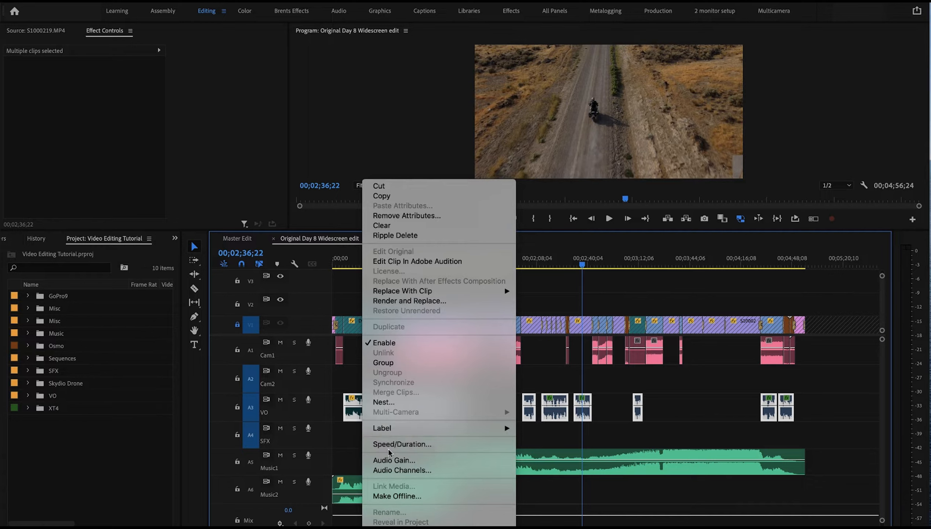
mouse_move(404, 434)
left_click(534, 492)
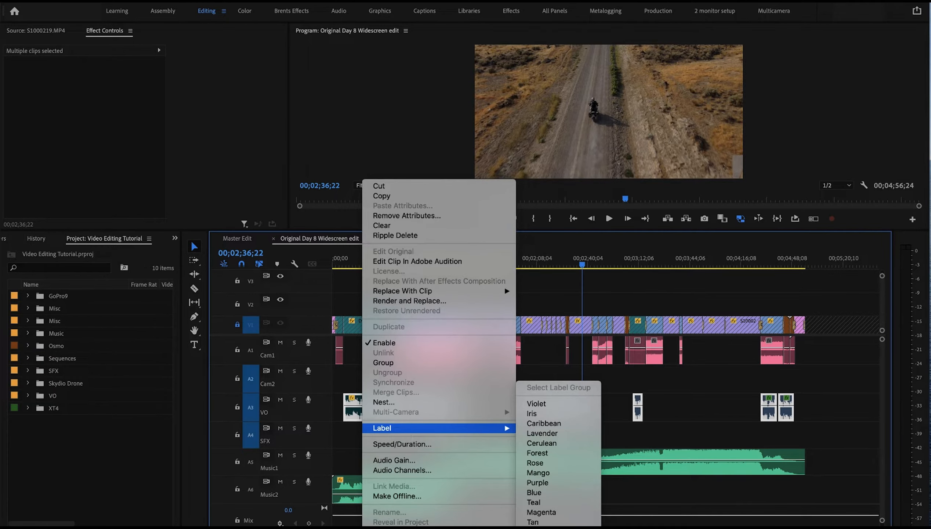
left_click(714, 406)
left_click(862, 398)
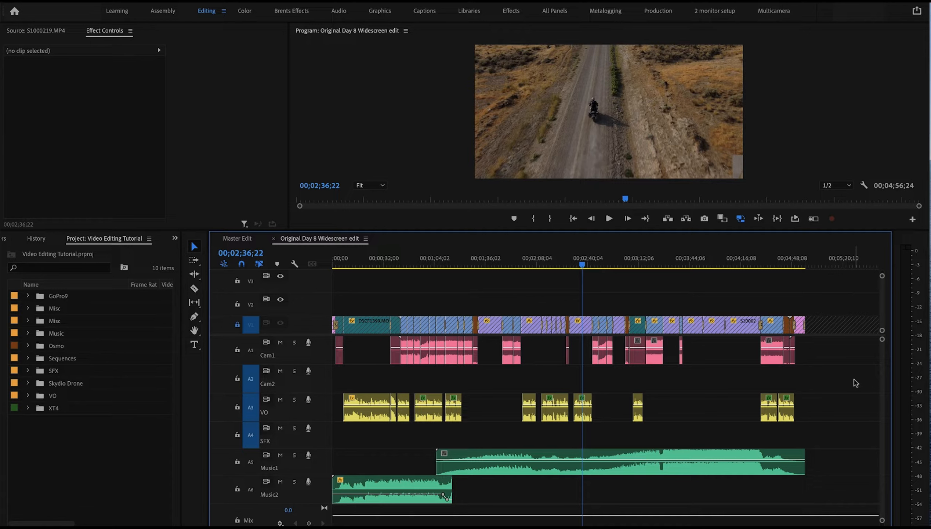
left_click(236, 325)
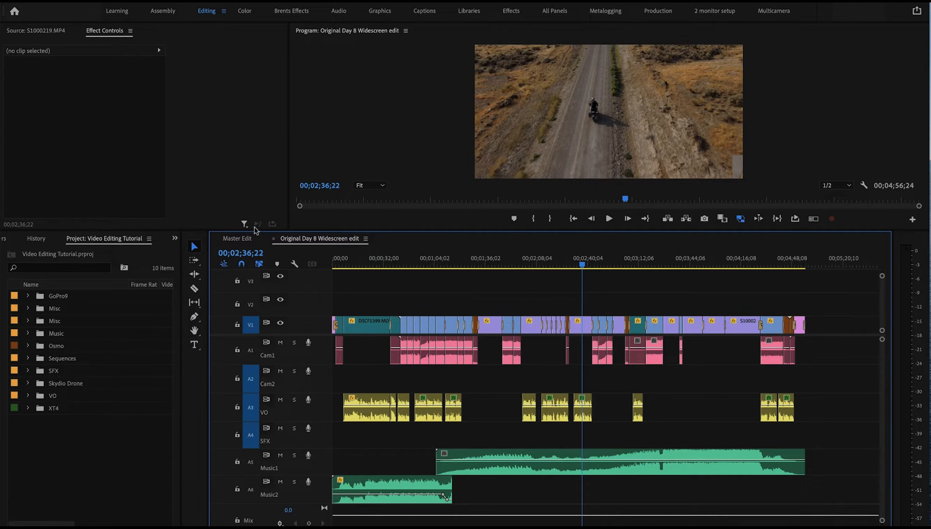
Open the Master Edit sequence and play back its first clip
left_click(238, 238)
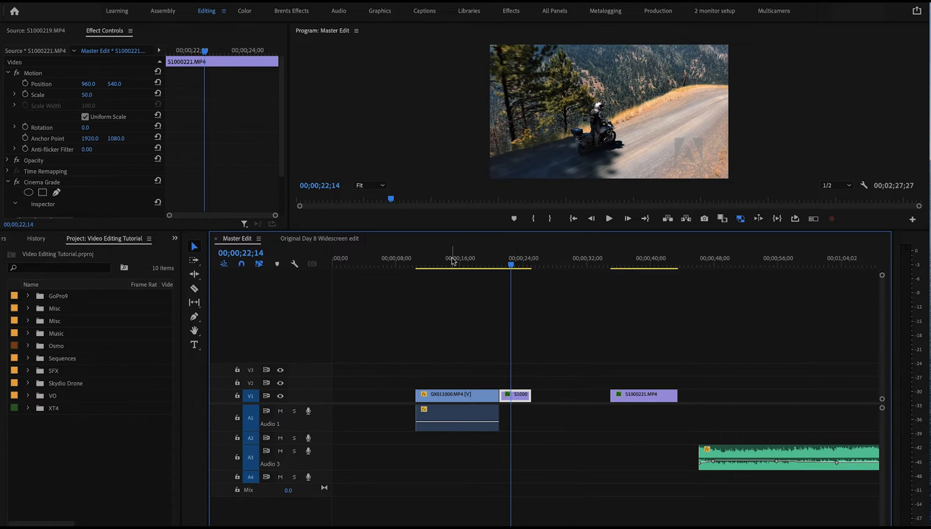
left_click(432, 262)
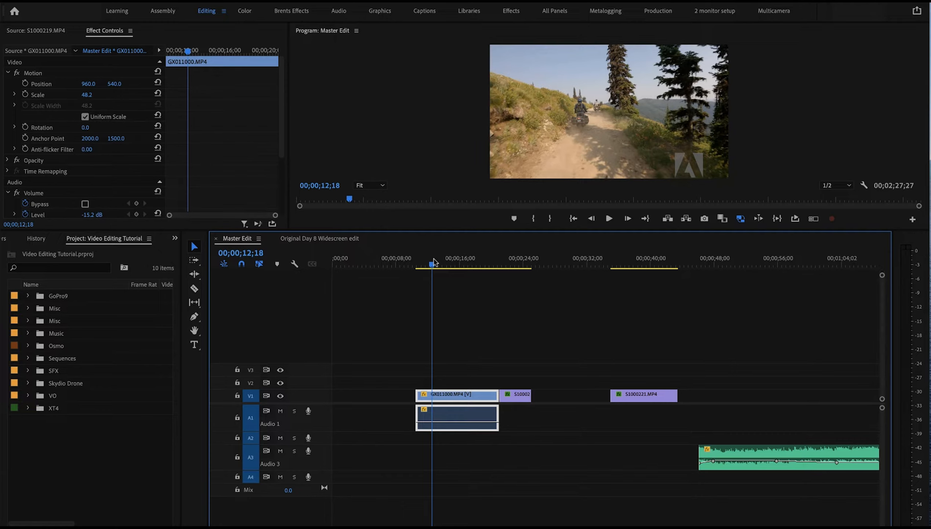
key("space")
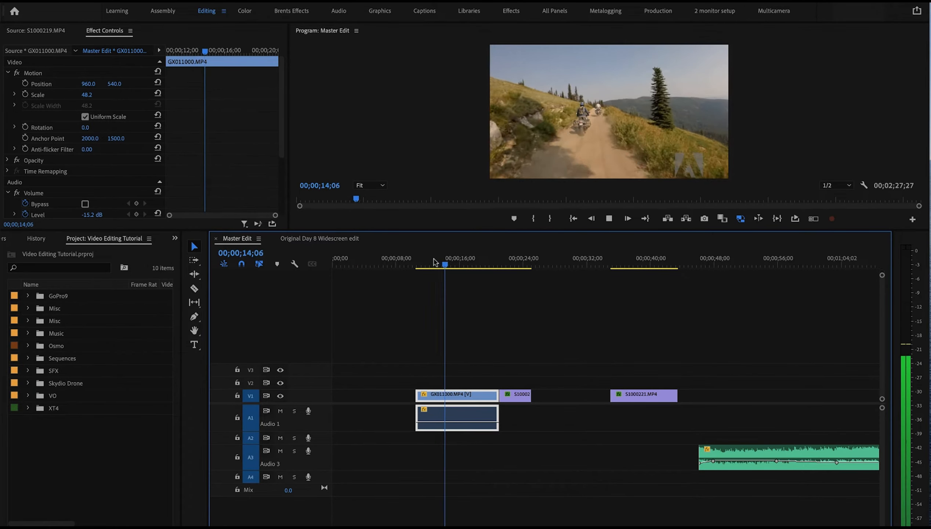
key("space")
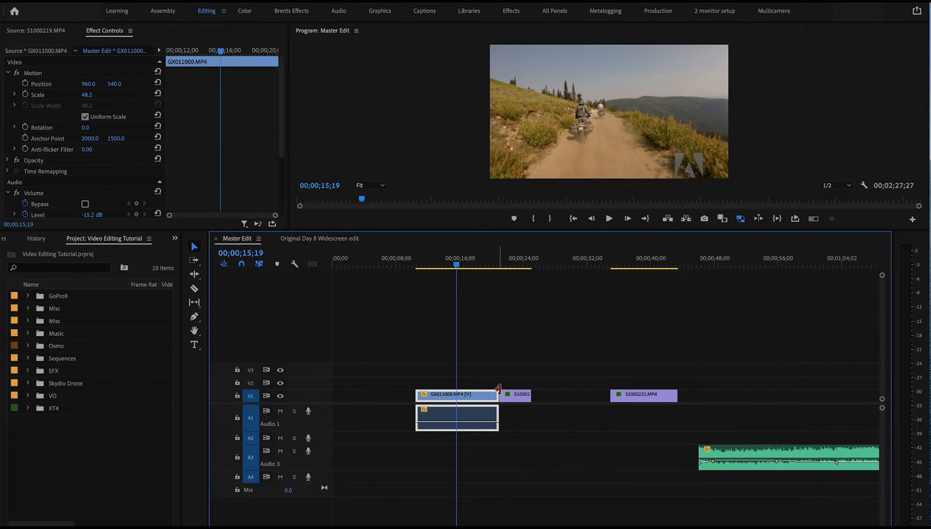
Raise the first clip's audio volume to about -0.9 dB and play it back
left_click_drag(477, 421, 477, 416)
key("space")
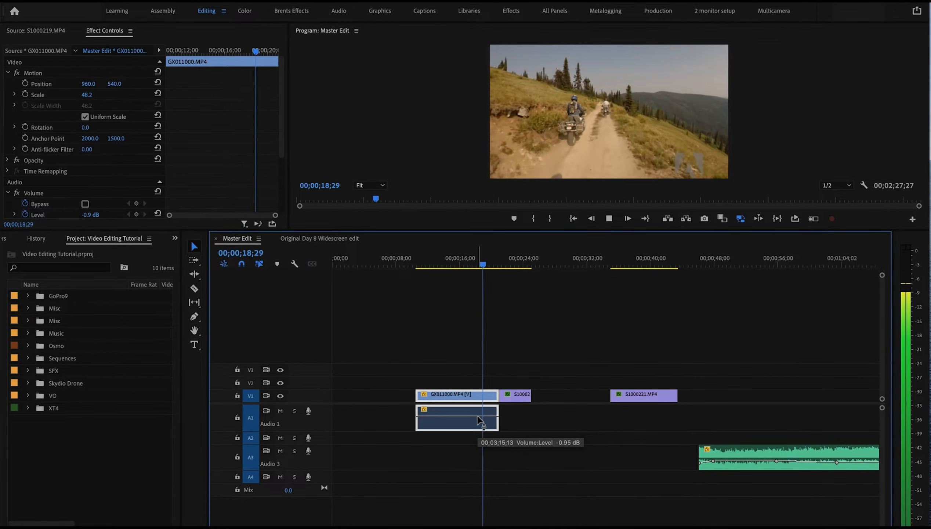
key("space")
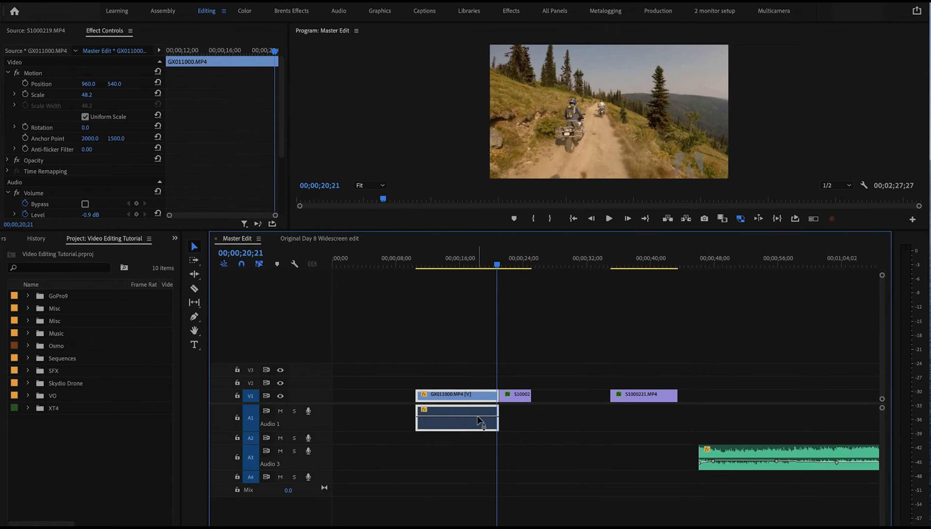
Play back the sequence around the second and third video clips
left_click(515, 255)
key("space")
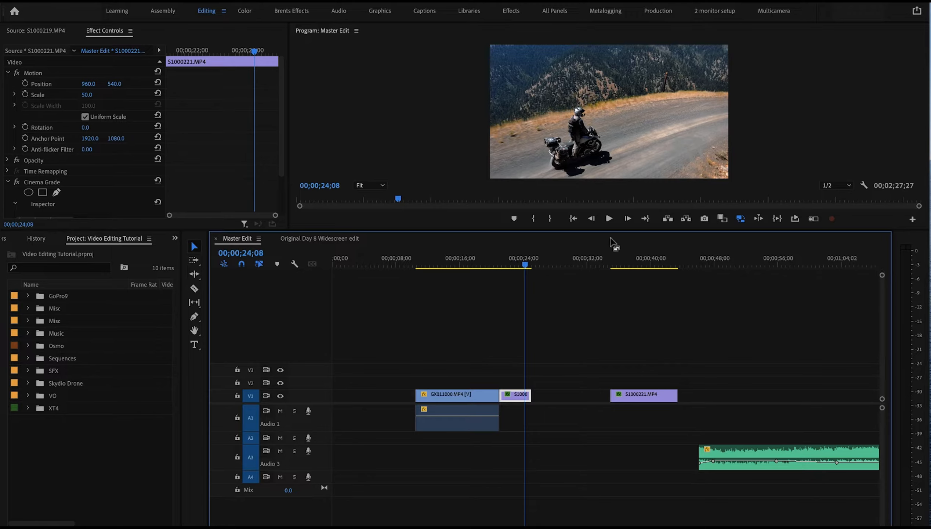
left_click(624, 261)
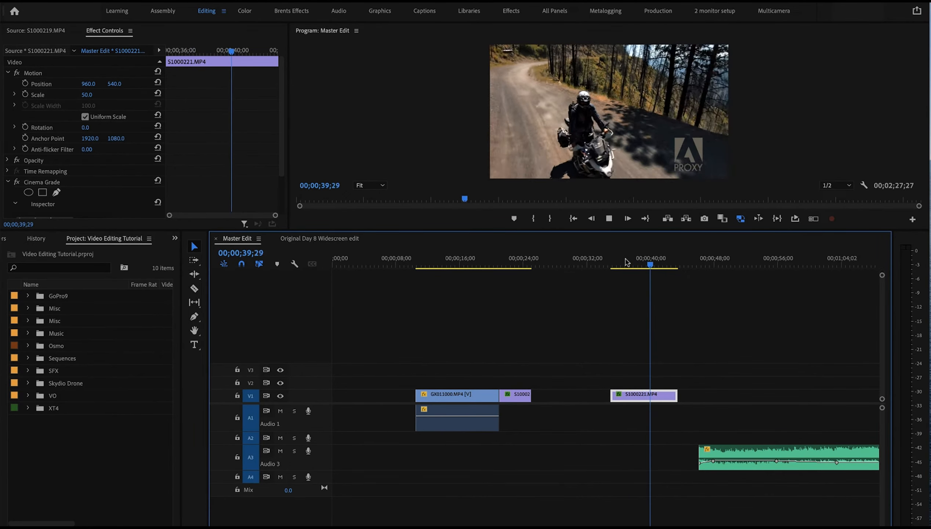
key("space")
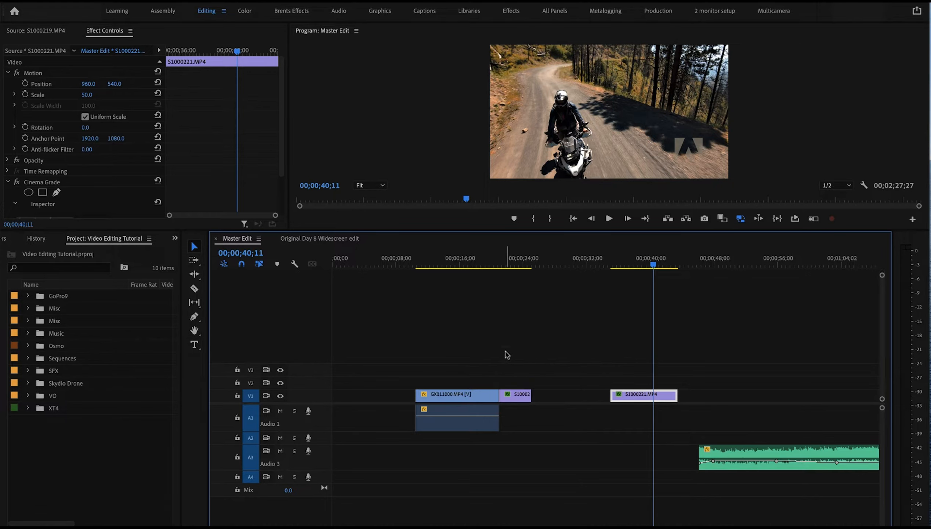
left_click(477, 258)
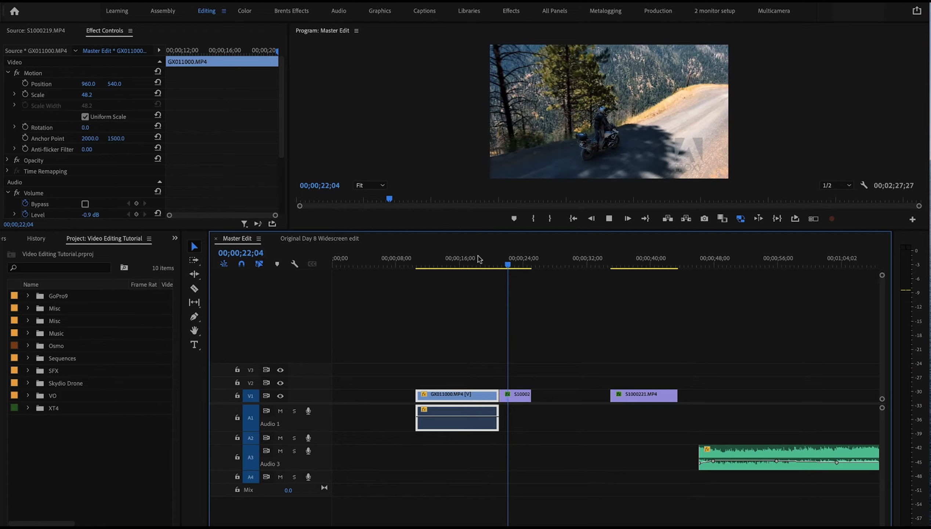
key("space")
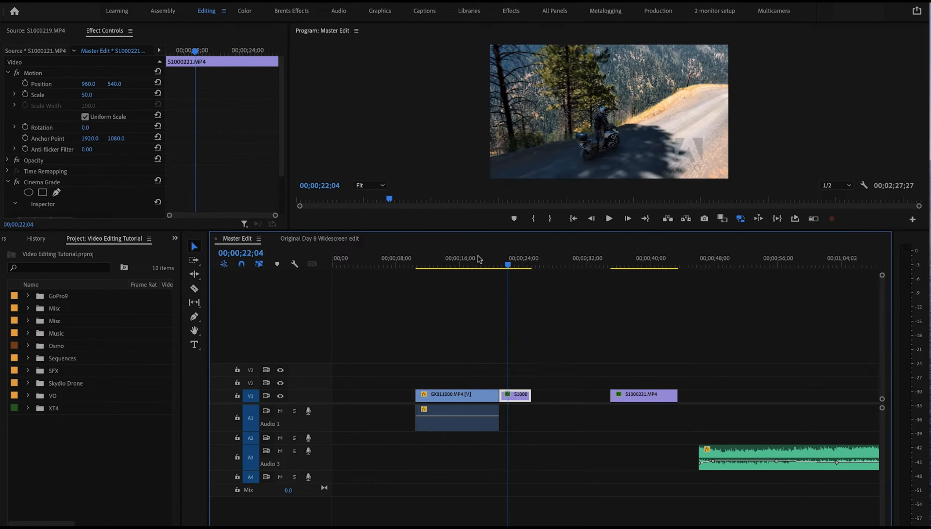
Move the music clip on Audio 3 to start under the first clip and raise its volume to about -6.2 dB
left_click_drag(774, 451, 507, 462)
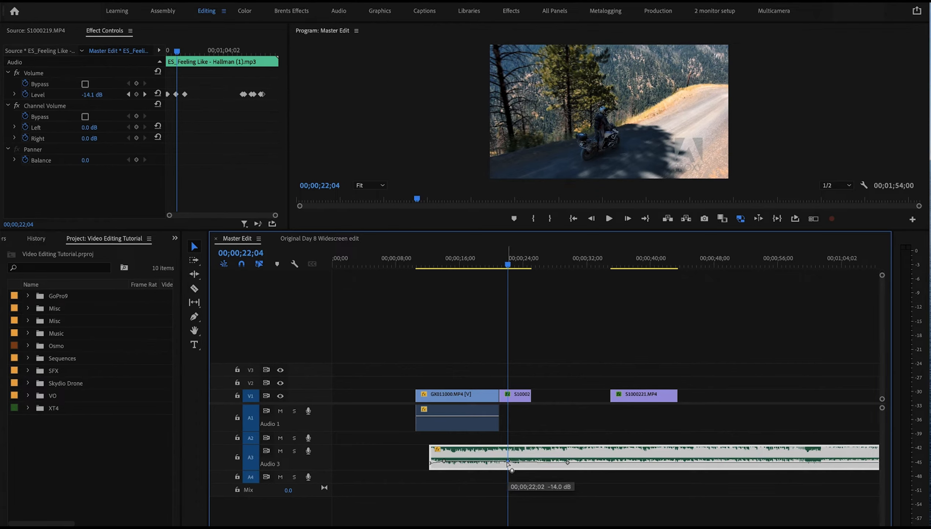
left_click(490, 262)
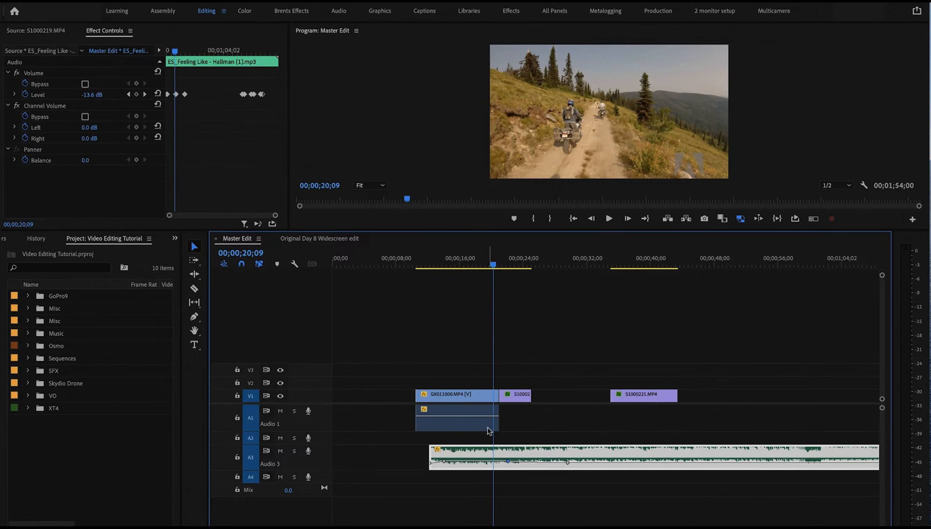
left_click_drag(495, 461, 496, 459)
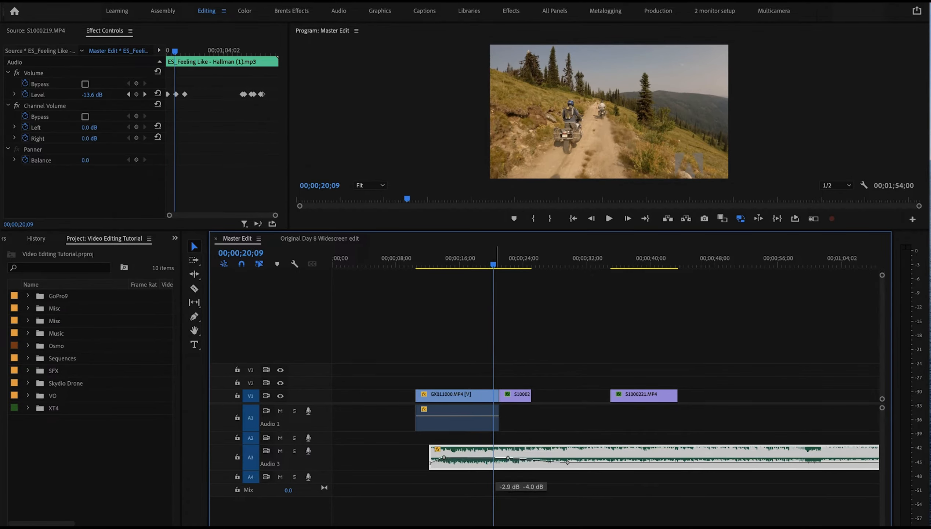
left_click(474, 264)
key("space")
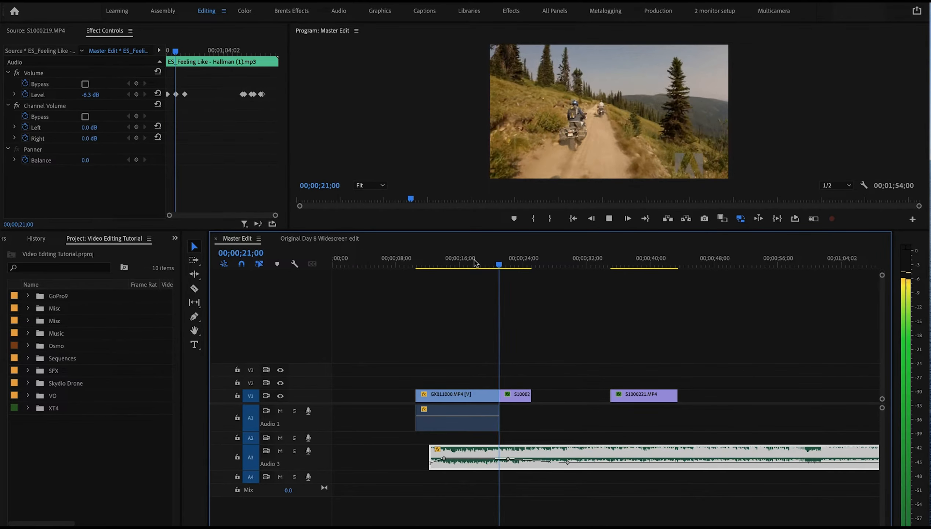
key("space")
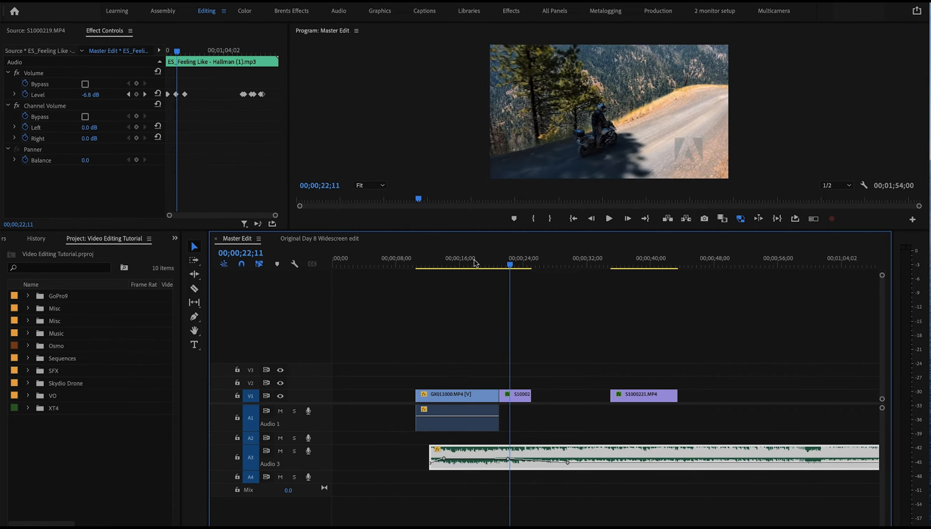
Lower the first clip's audio level to about -11.7 dB and play back the cut to the second clip
left_click(476, 422)
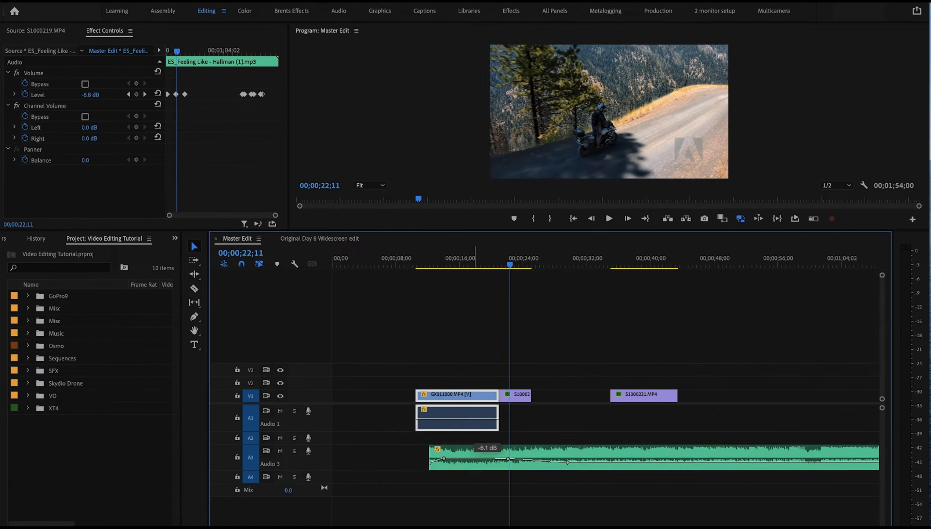
left_click(478, 425)
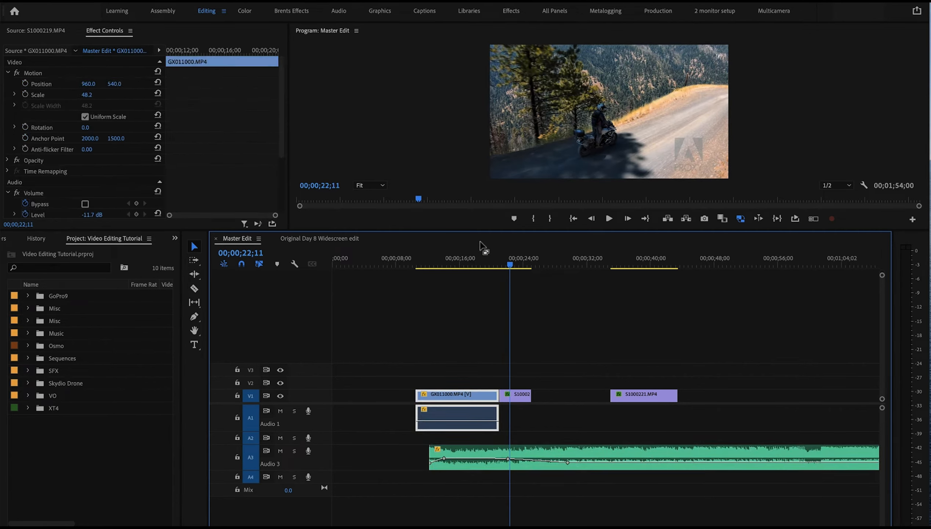
left_click(478, 265)
key("space")
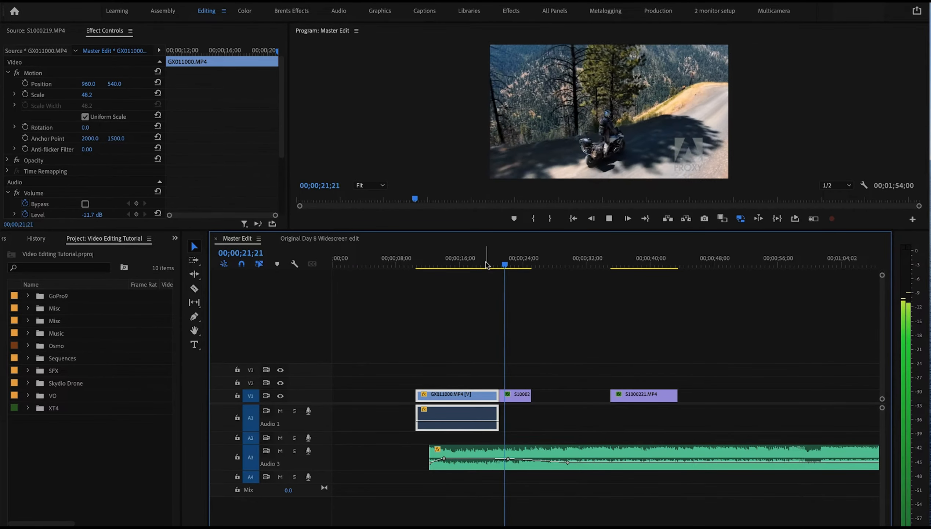
key("space")
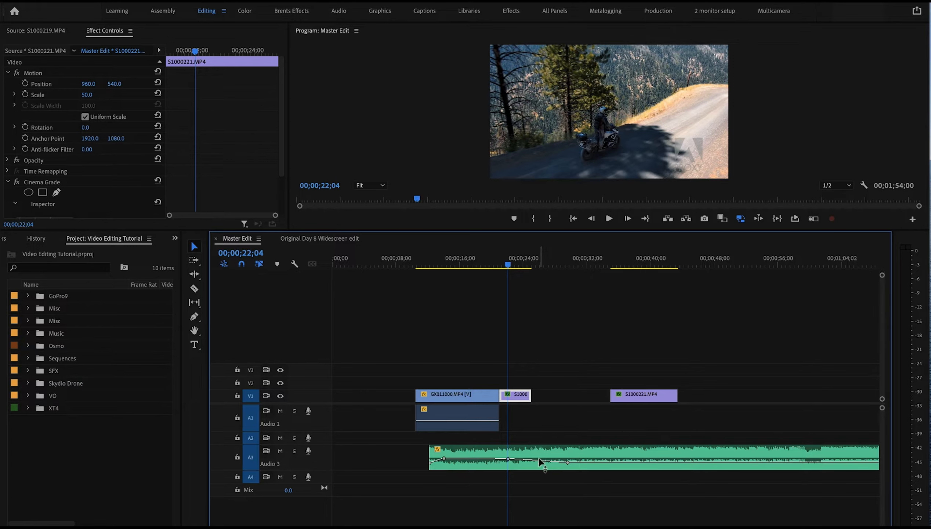
Mute the Audio 3 track, lock V1, and extend the first clip's audio to the end of the second video clip
left_click(280, 452)
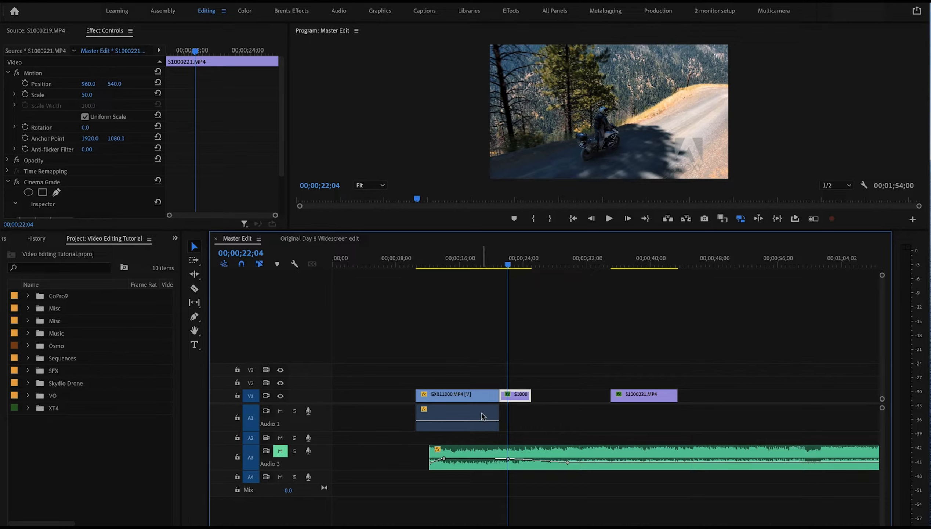
mouse_move(496, 416)
left_mouse_down()
mouse_move(528, 416)
mouse_move(511, 424)
left_mouse_up()
left_click(237, 395)
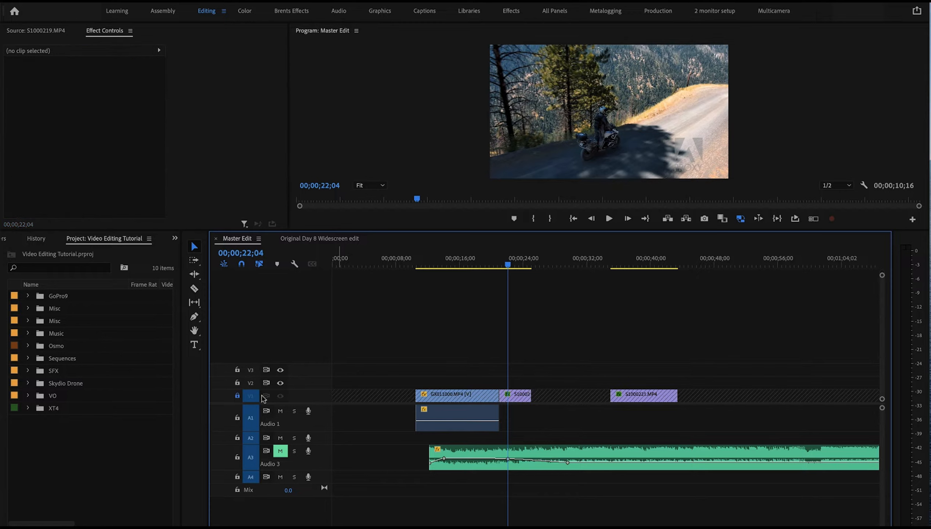
left_click_drag(499, 415, 526, 416)
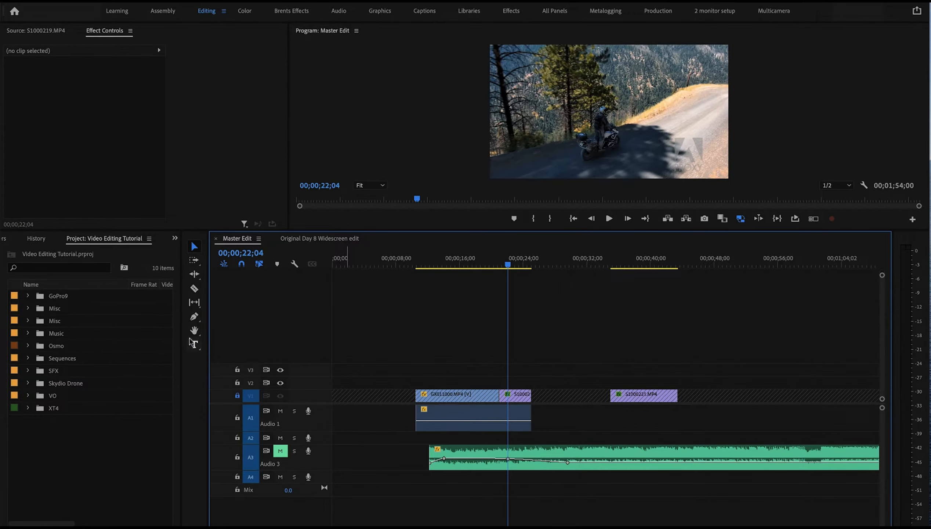
Split the first clip's extended audio at the cut to the second clip and adjust the volume of the trailing portion
left_click(195, 289)
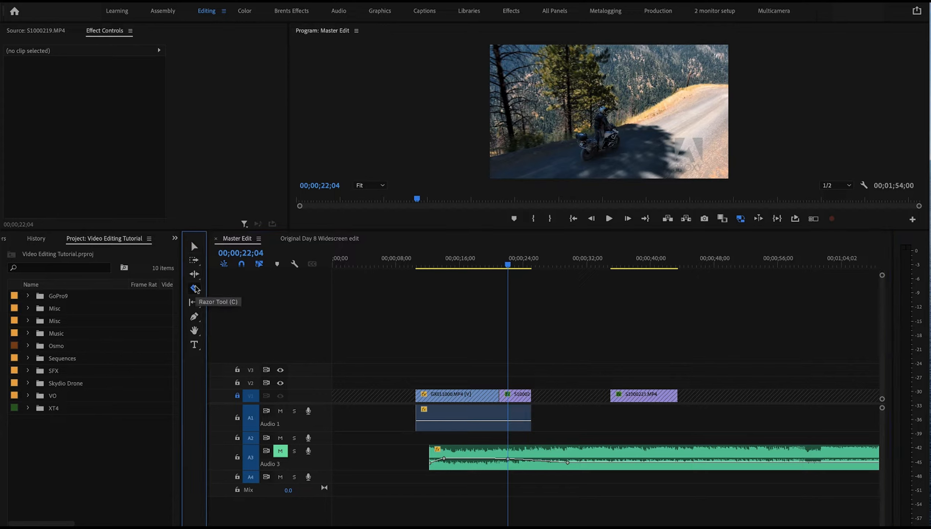
left_click(499, 421)
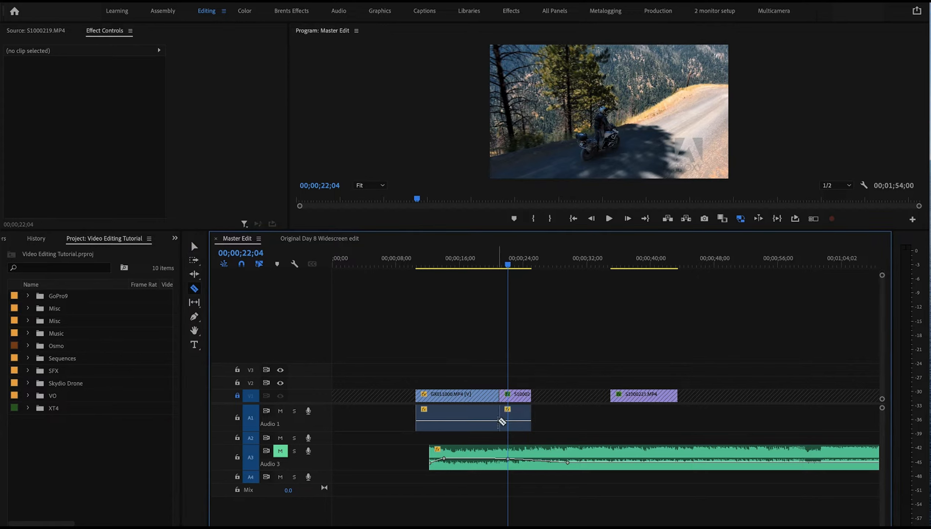
left_click(192, 244)
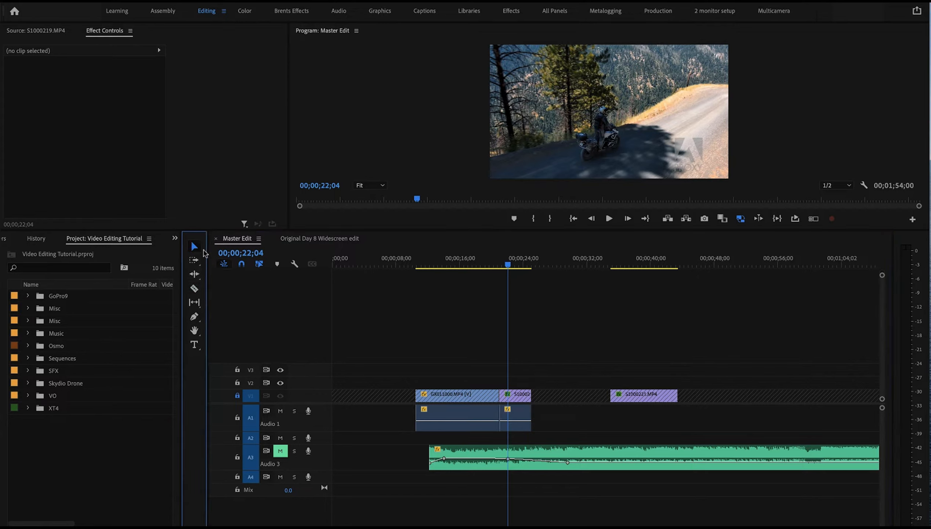
left_click(517, 425)
left_click_drag(519, 421, 518, 423)
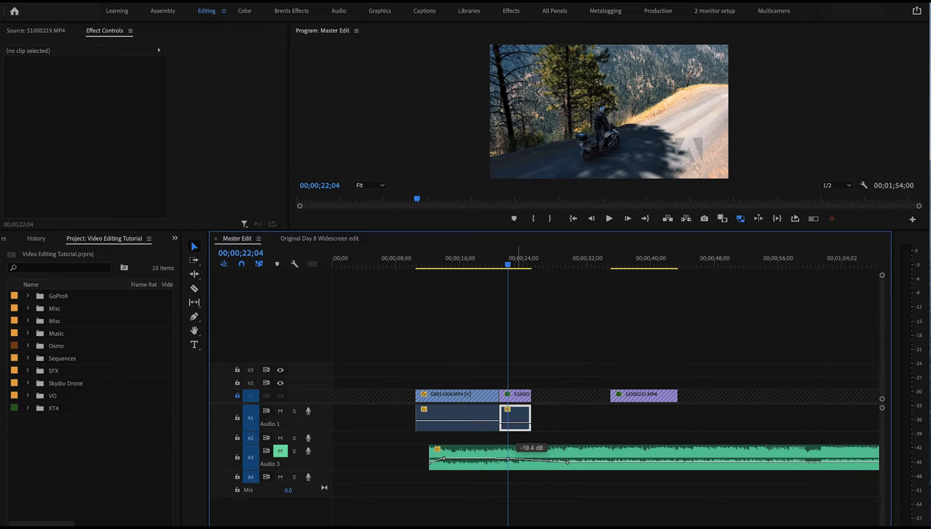
left_click_drag(518, 422, 518, 425)
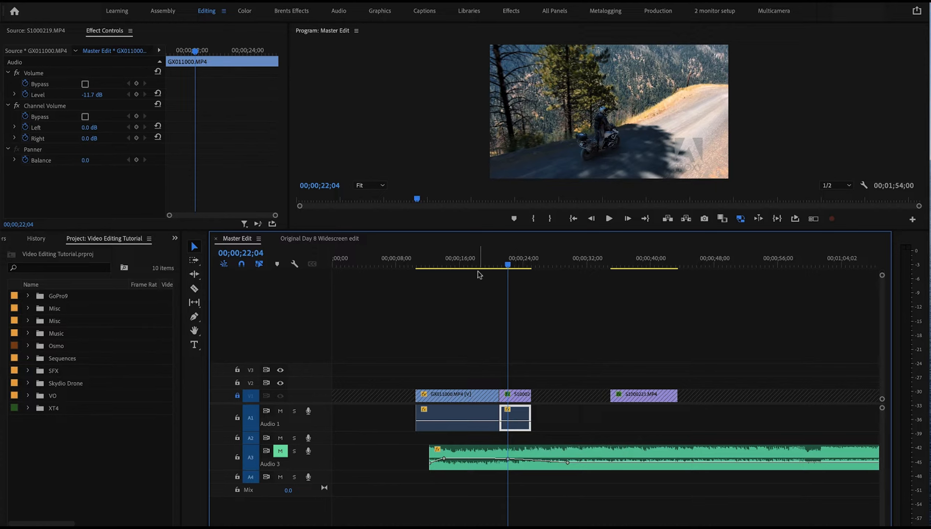
Play back the cut between the first and second clips and inspect the levels of both audio portions
left_click(487, 266)
key("space")
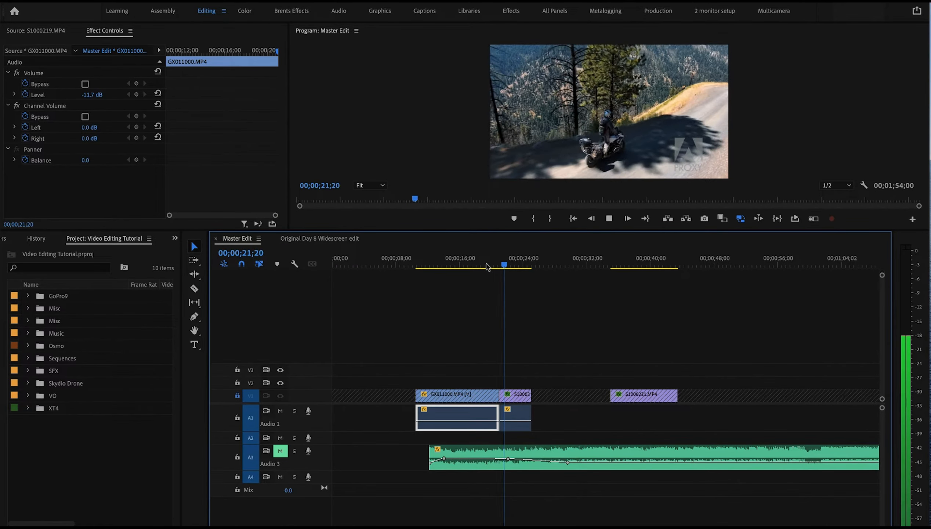
key("space")
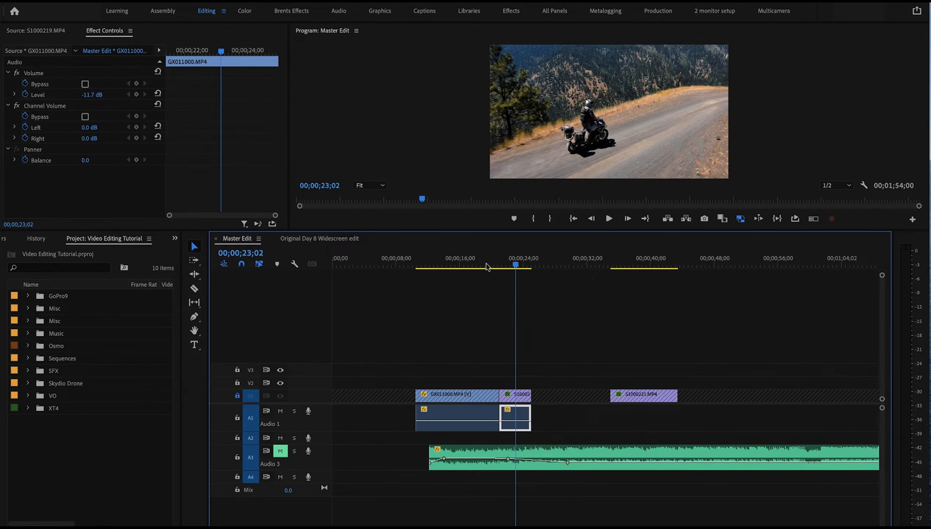
left_click(480, 424)
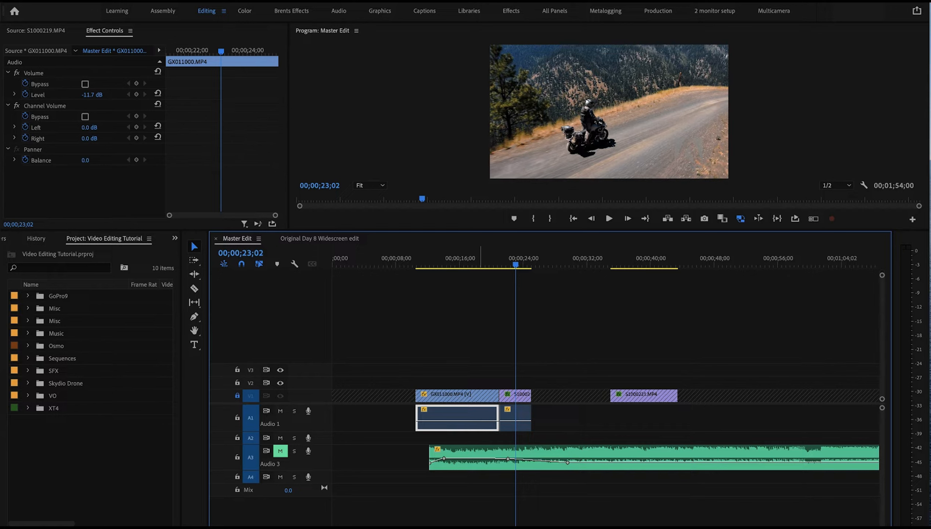
left_click(517, 423)
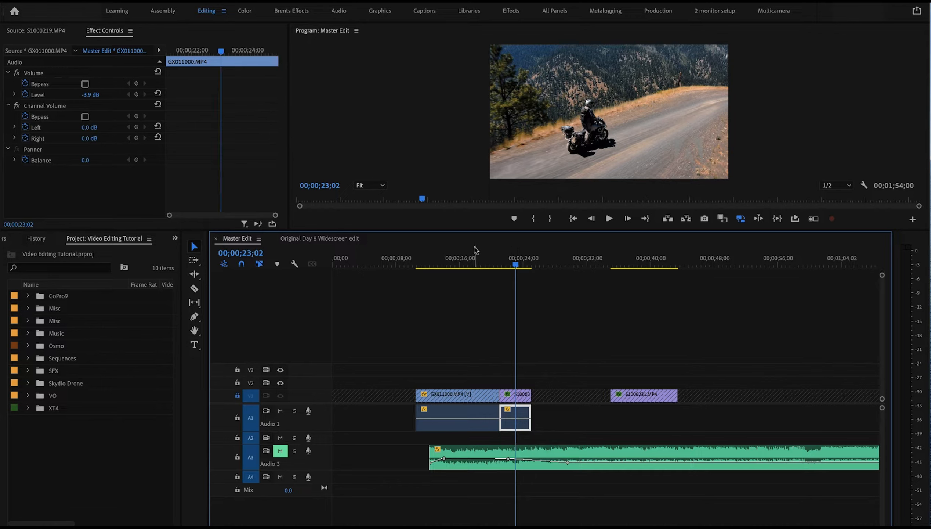
left_click(488, 261)
key("space")
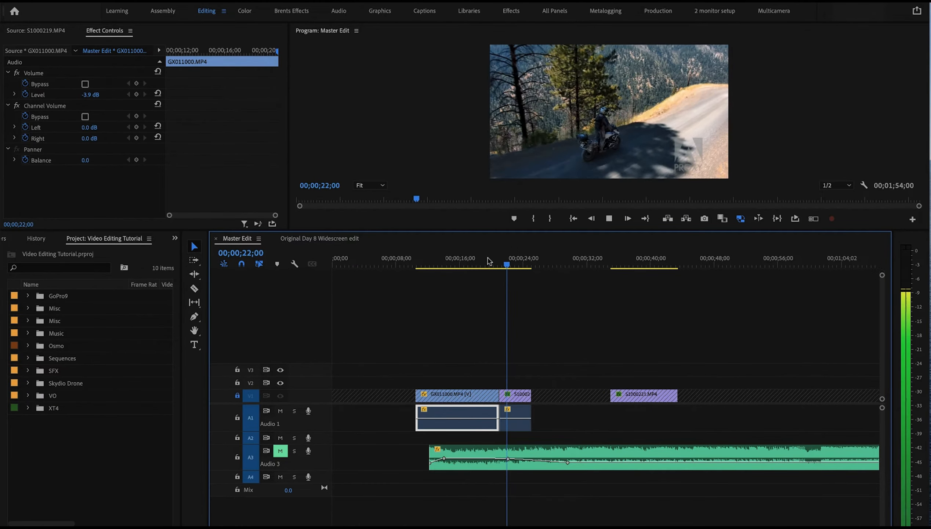
key("space")
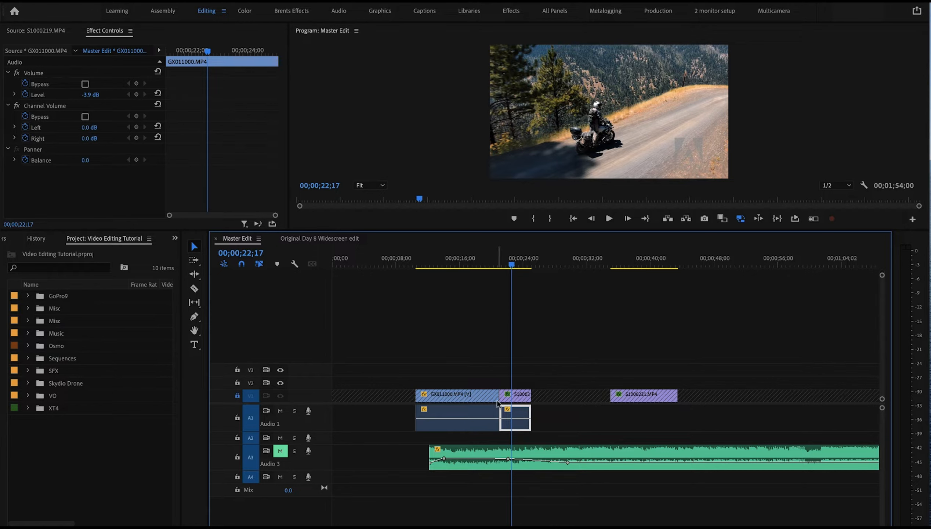
Lower the volume of the audio portion under the second clip and play back the cut again
left_click_drag(519, 423, 519, 440)
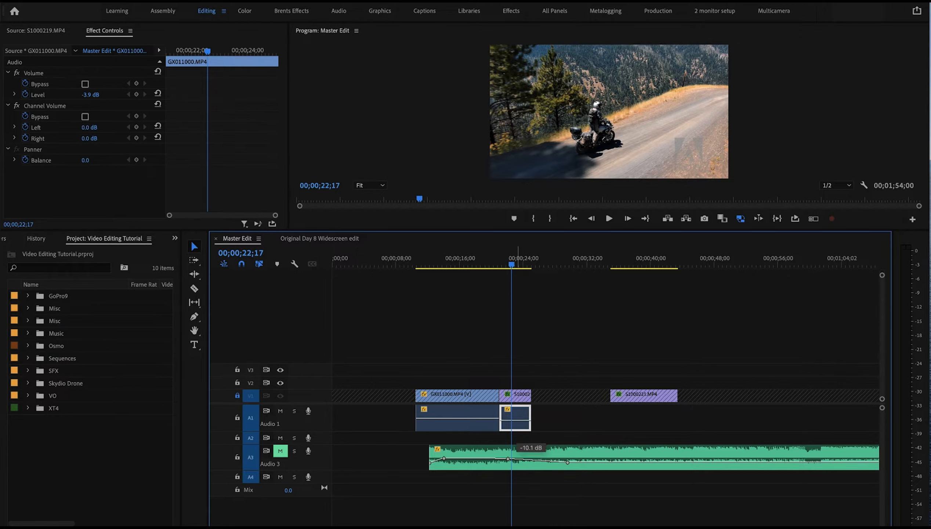
left_click_drag(517, 421, 517, 421)
left_click(487, 252)
key("space")
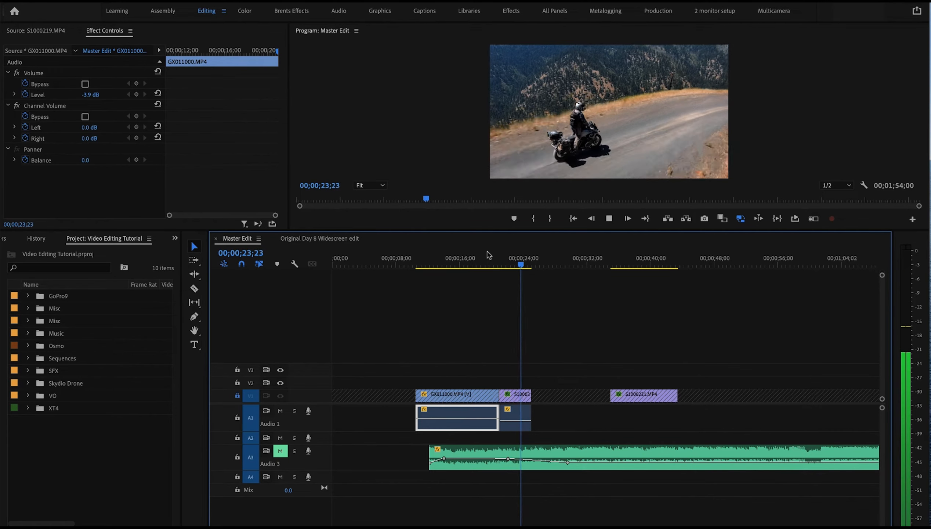
key("space")
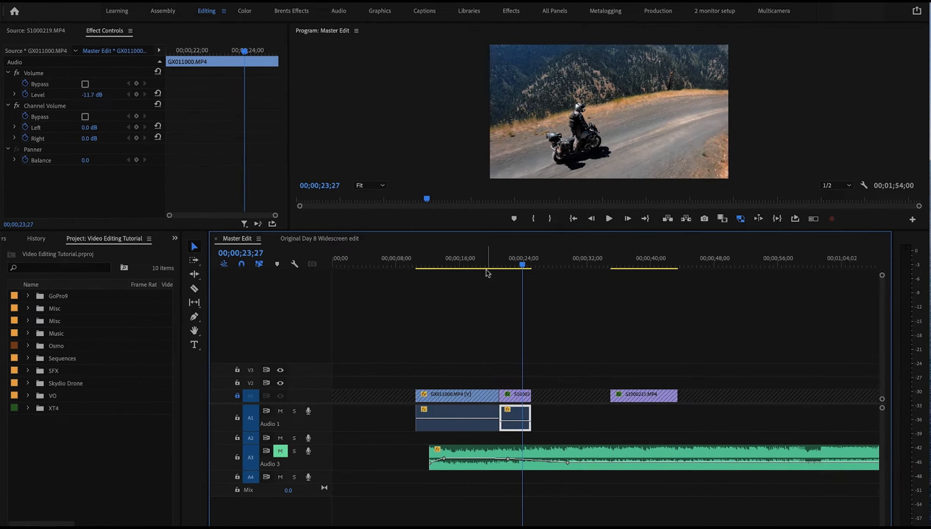
left_click(488, 260)
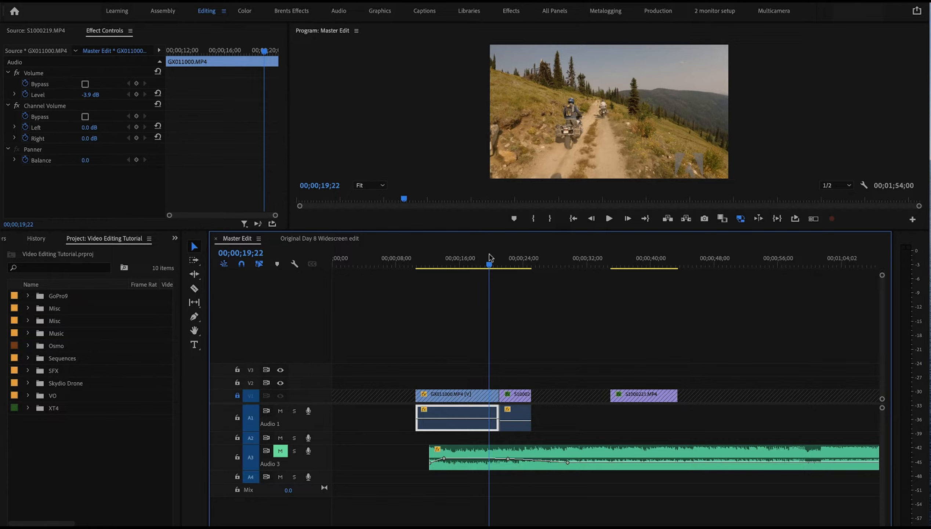
key("space")
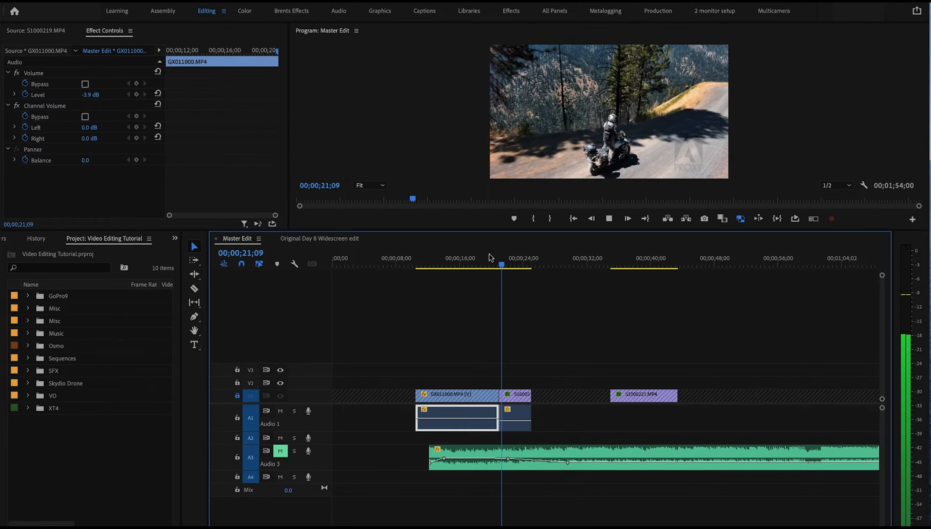
key("space")
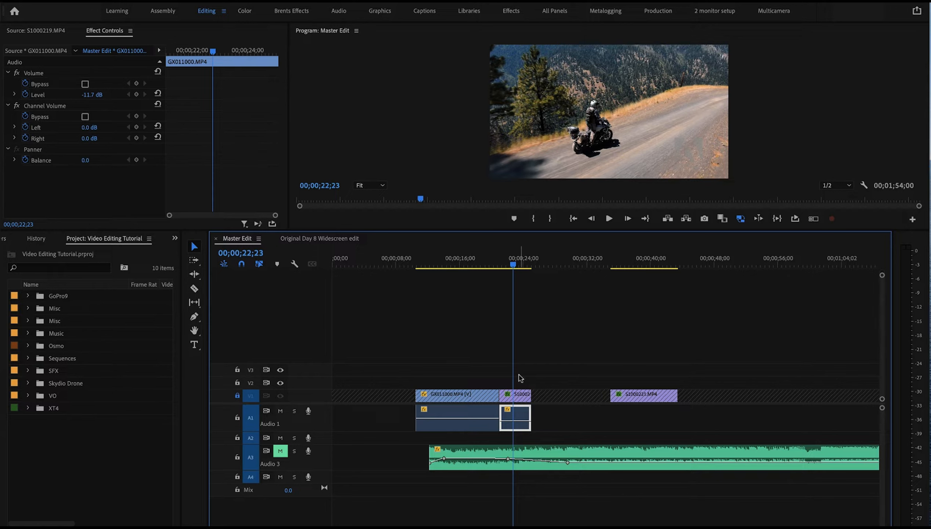
Unlock the V1 track and play back the third clip
left_click(237, 396)
left_click(620, 263)
key("space")
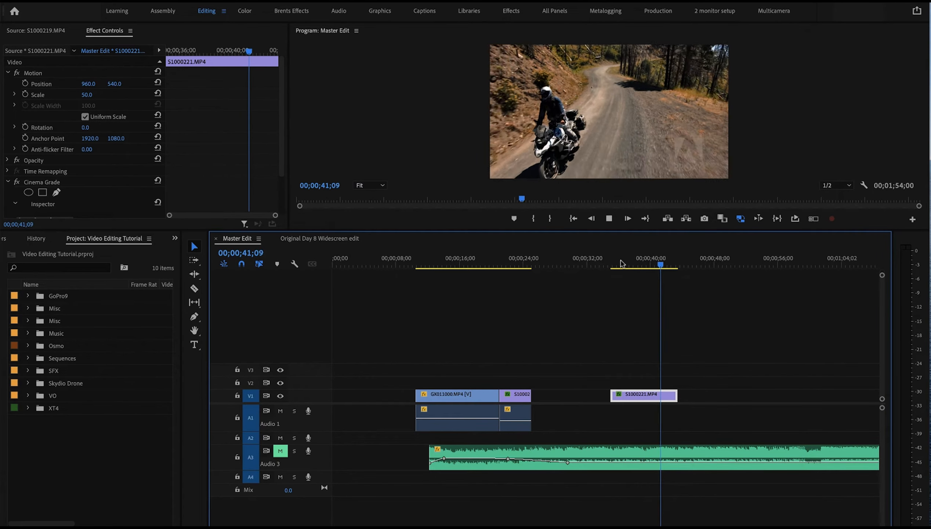
key("space")
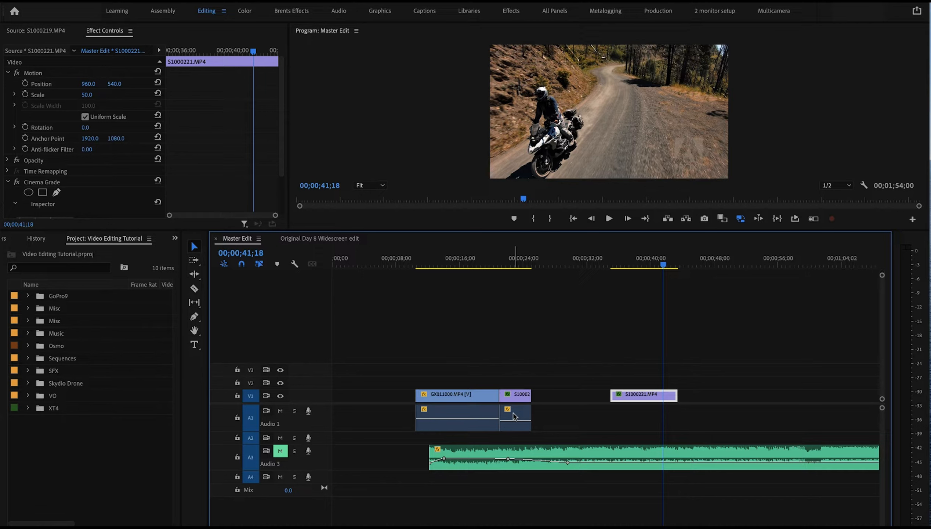
Duplicate the audio portion from under the second clip onto Audio 1 beneath the third clip and play it back
left_click(514, 416)
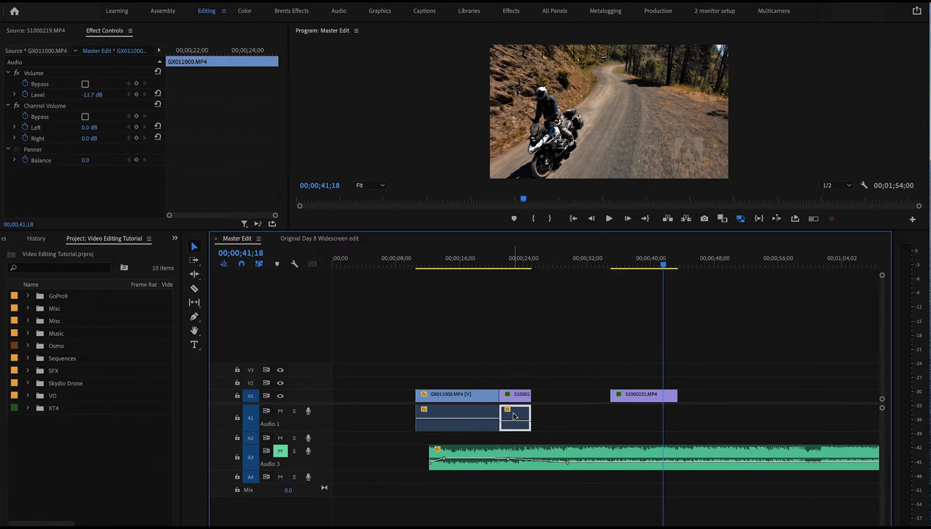
left_click_drag(514, 416, 638, 417)
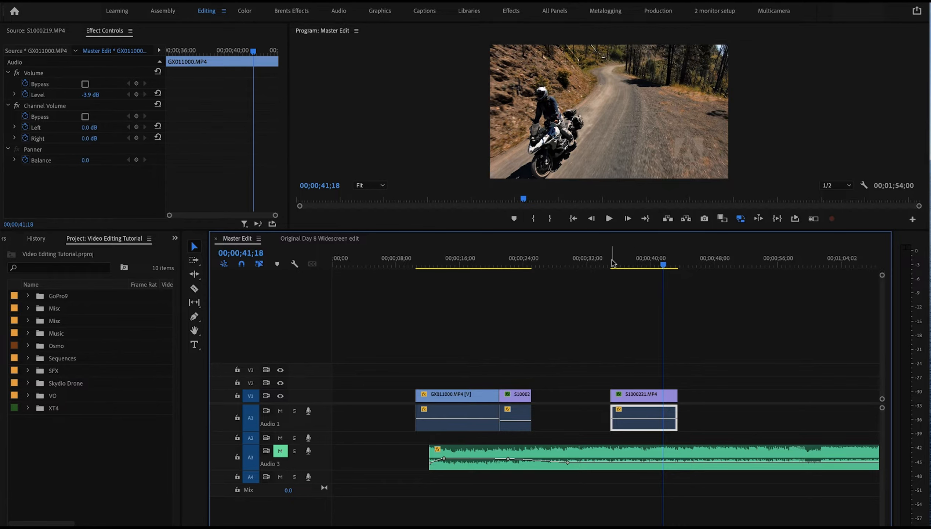
left_click(614, 262)
key("space")
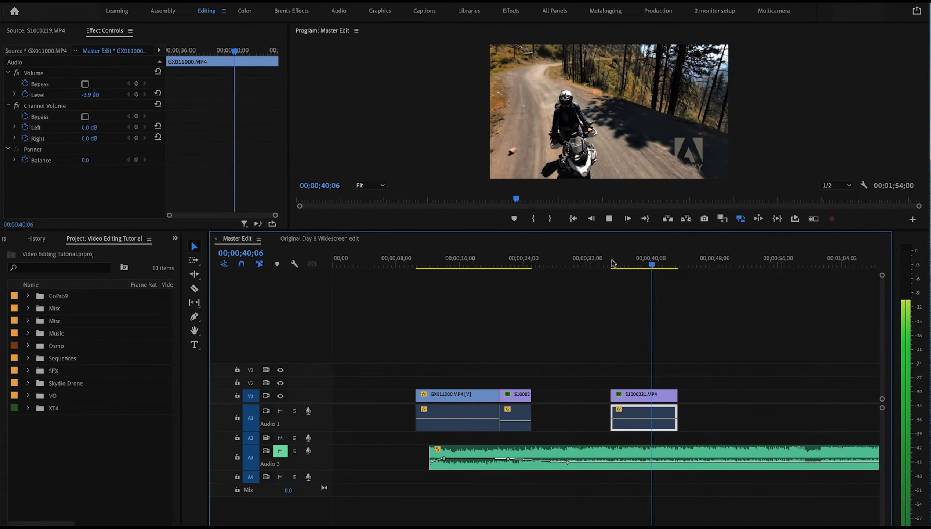
key("space")
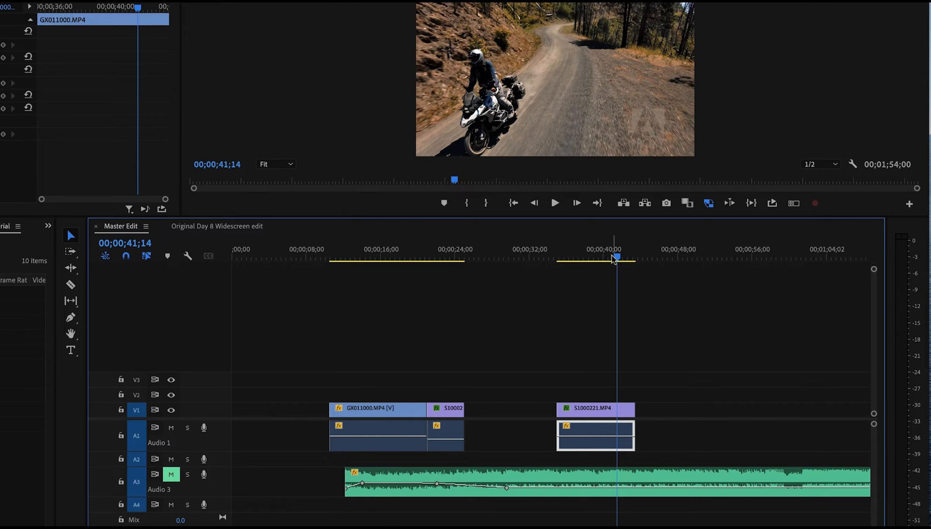
Add three volume keyframes on the audio under the third clip, raise the middle one, and play the result
left_click_drag(616, 256, 604, 257)
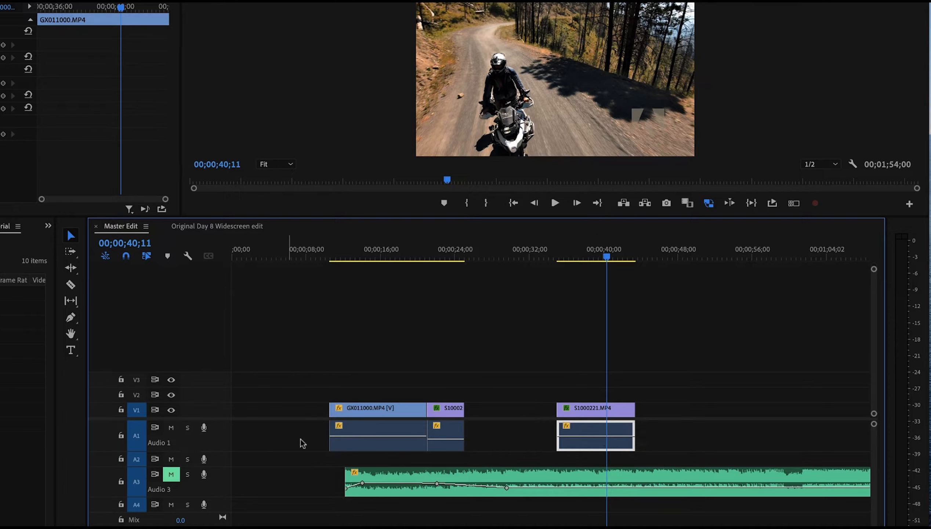
left_click_drag(219, 451, 222, 483)
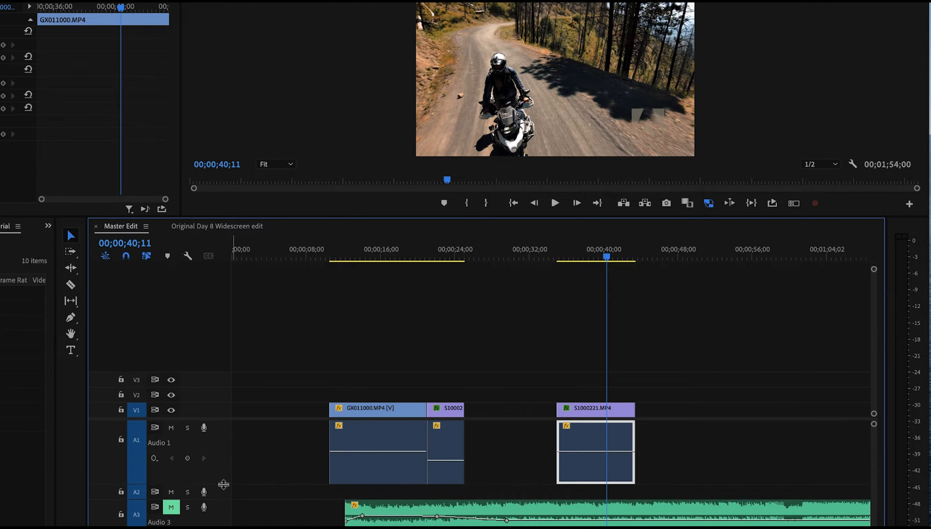
left_click(606, 451, "ctrl")
left_click(593, 451, "ctrl")
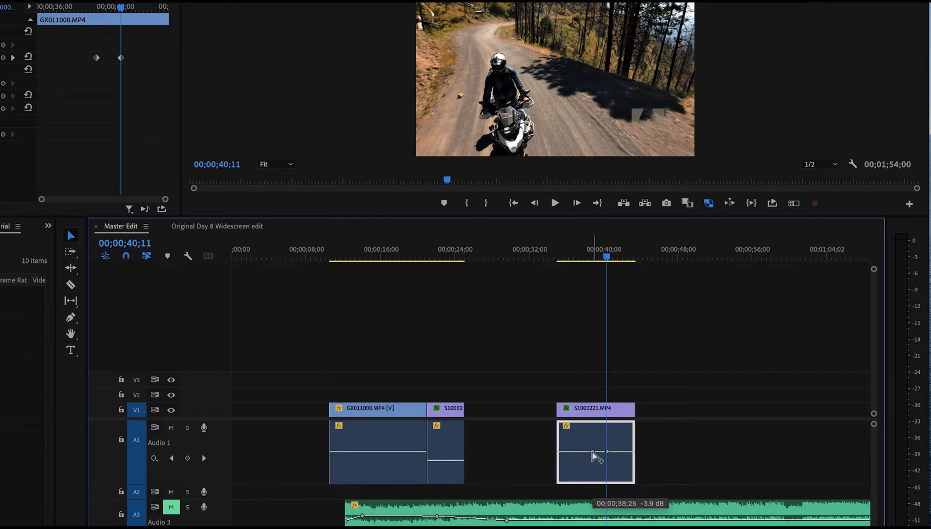
left_click(620, 451, "ctrl")
left_click_drag(593, 451, 620, 453)
left_click(559, 258)
key("space")
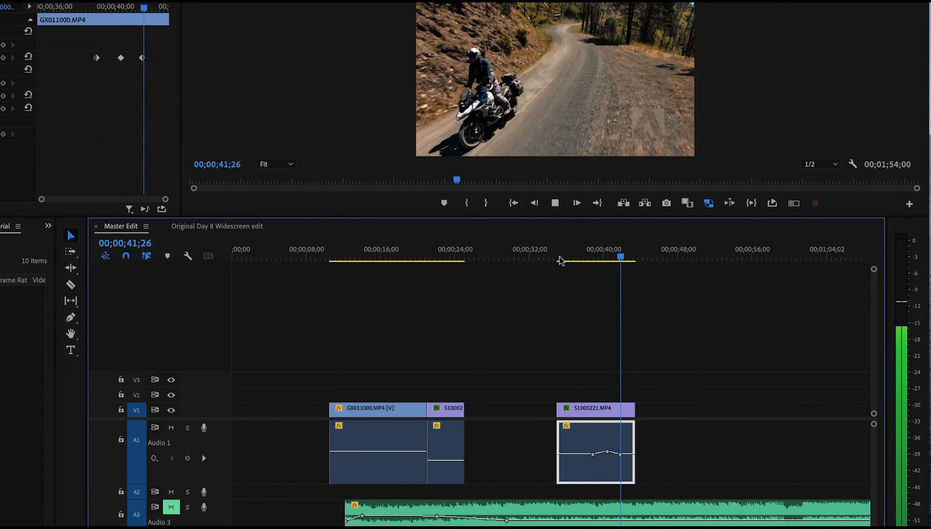
key("space")
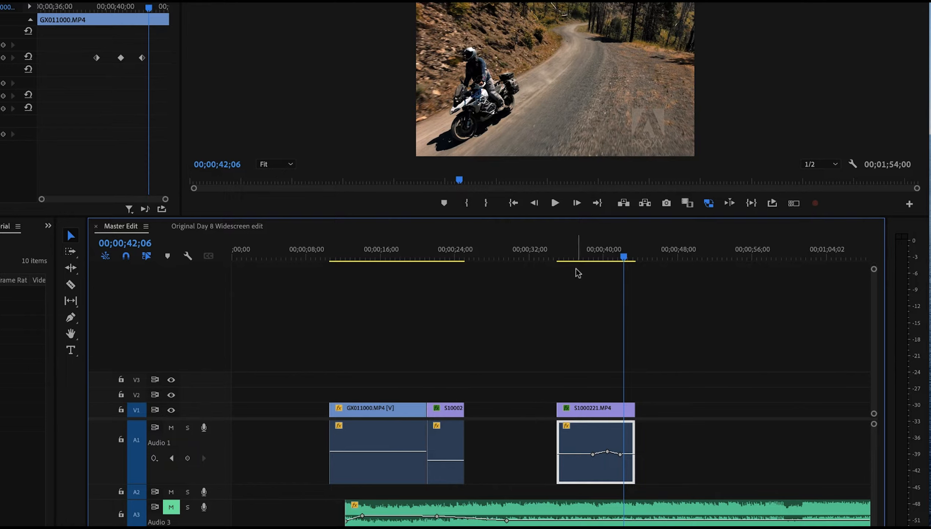
Unmute the Audio 3 music track and play back the third clip with the music
left_click(169, 508)
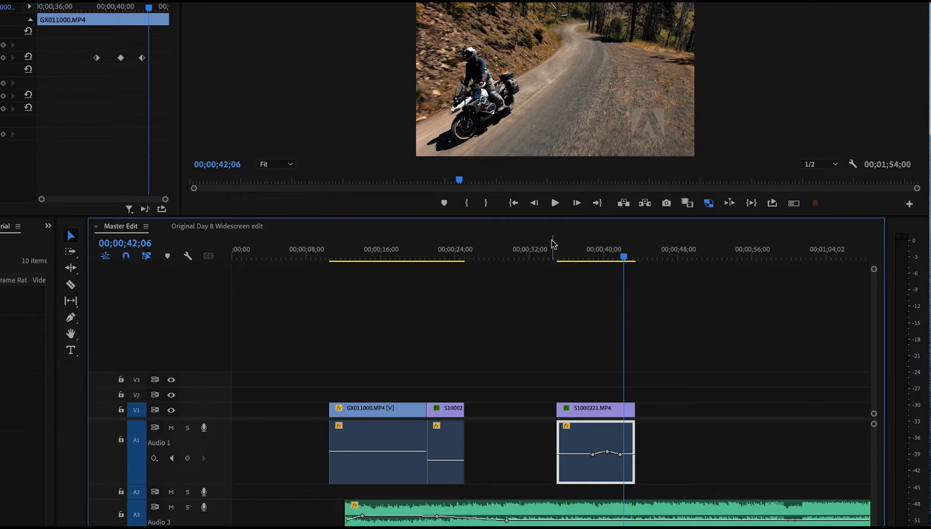
left_click(562, 257)
key("space")
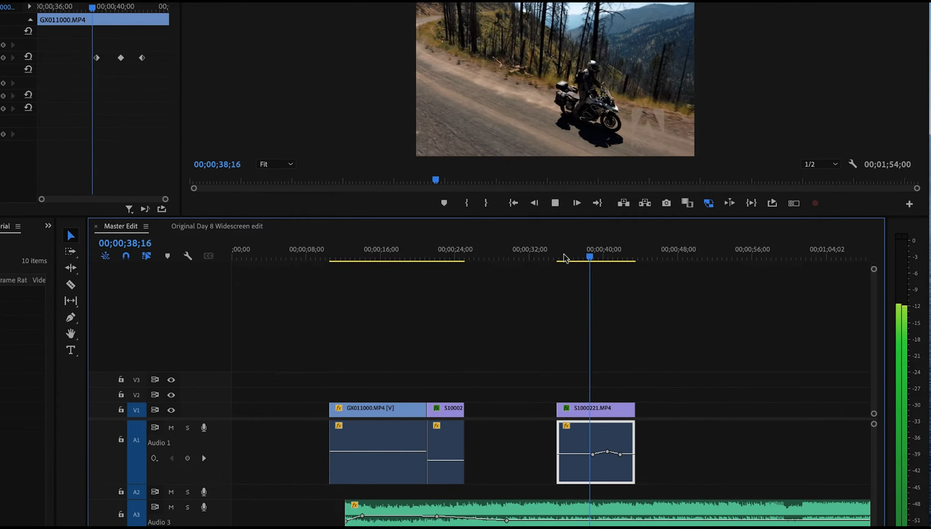
key("space")
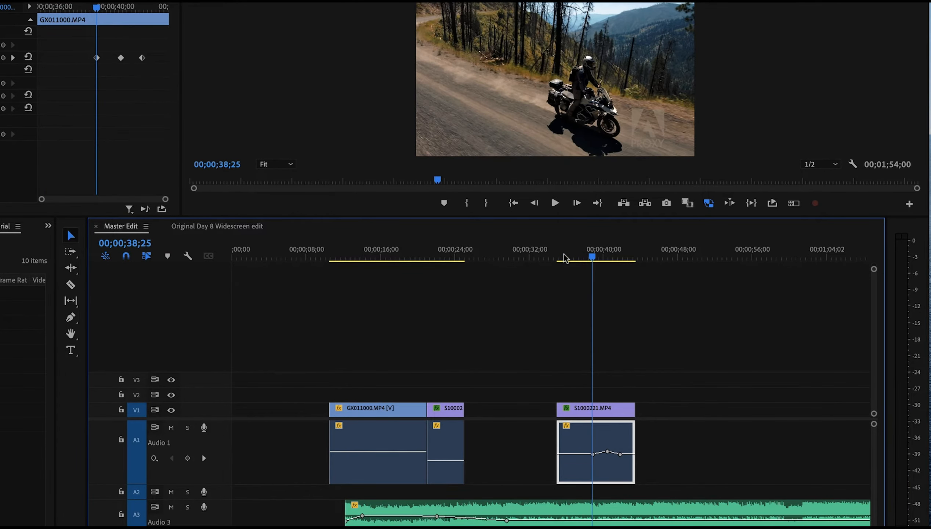
left_click(576, 517)
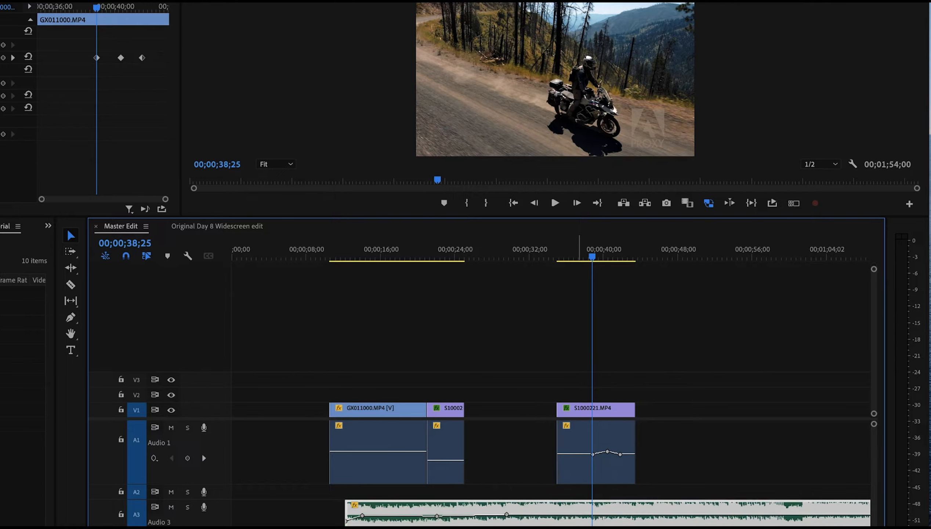
left_click(563, 236)
key("space")
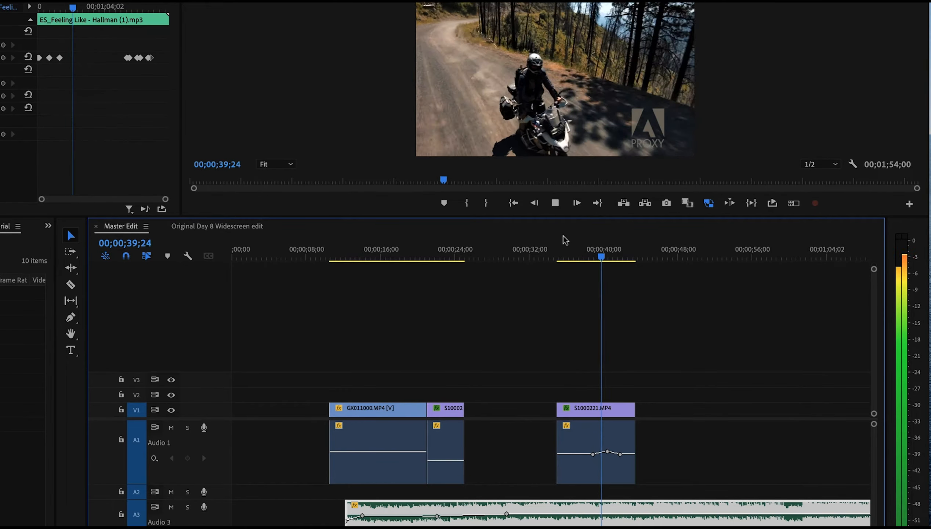
key("space")
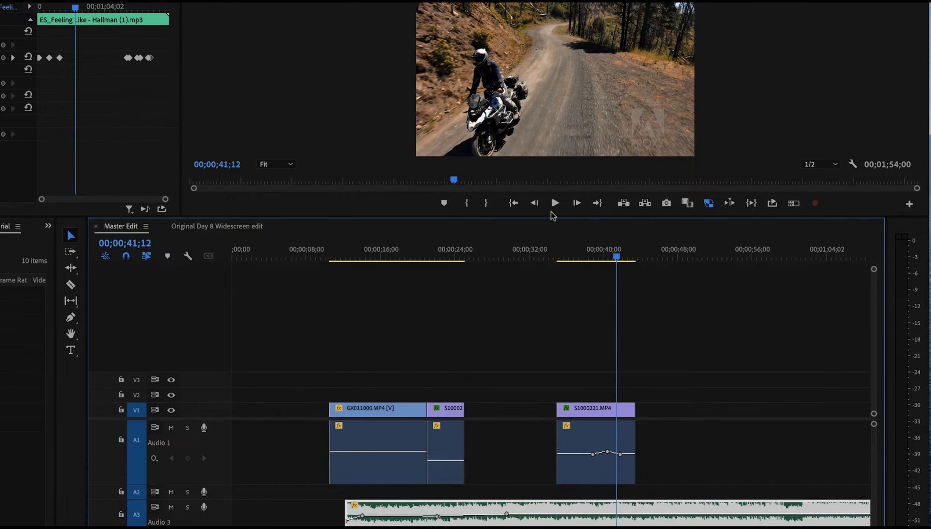
Switch to the Original Day 8 Widescreen edit sequence and move the playhead to its start
left_click(222, 228)
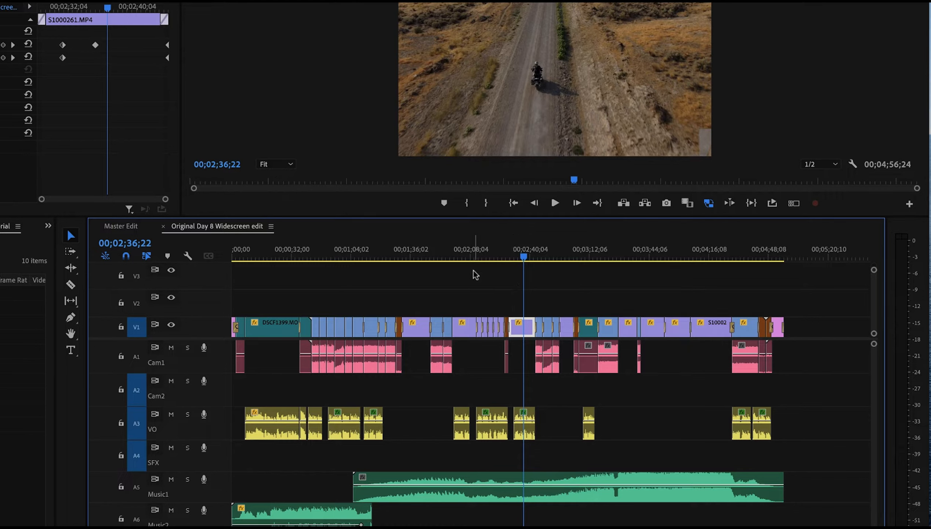
left_click(242, 246)
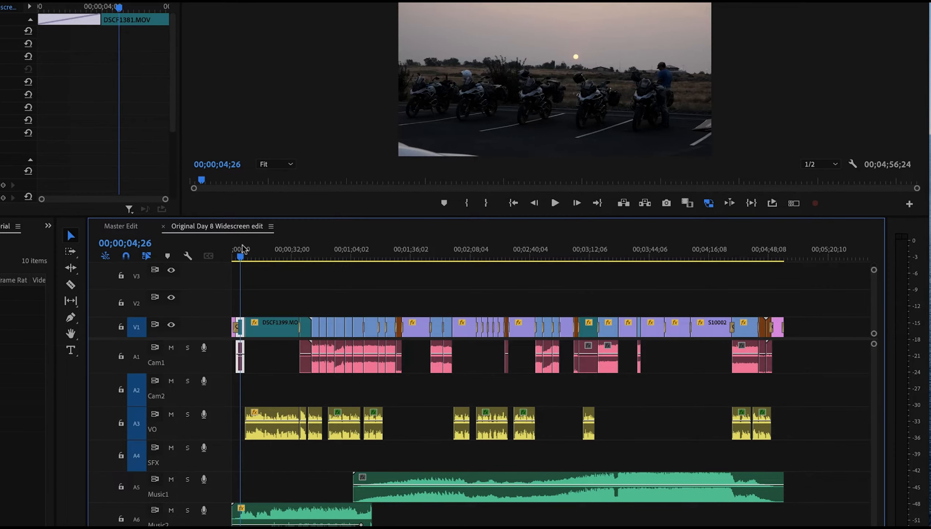
Mute the Cam1 audio track and play the original edit's opening from the start of the sequence
key("Up")
key("Up")
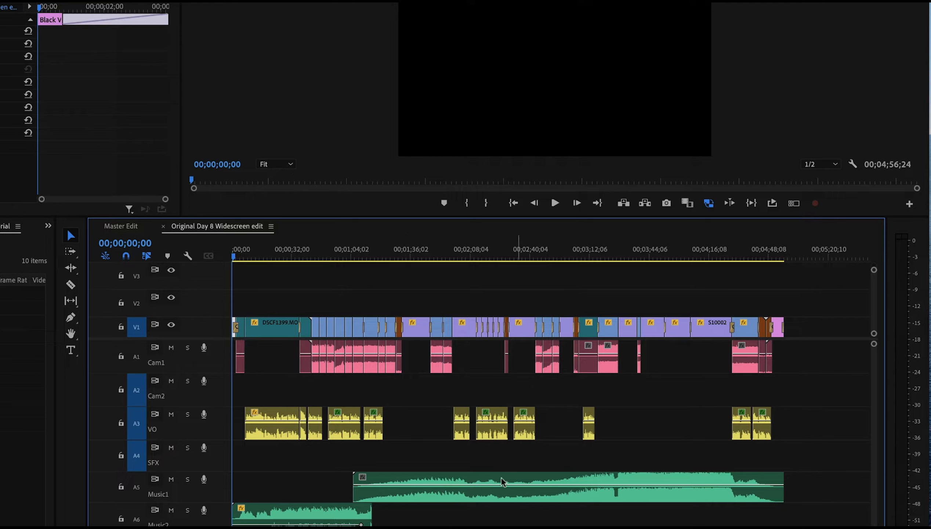
left_click(170, 348)
left_click(244, 249)
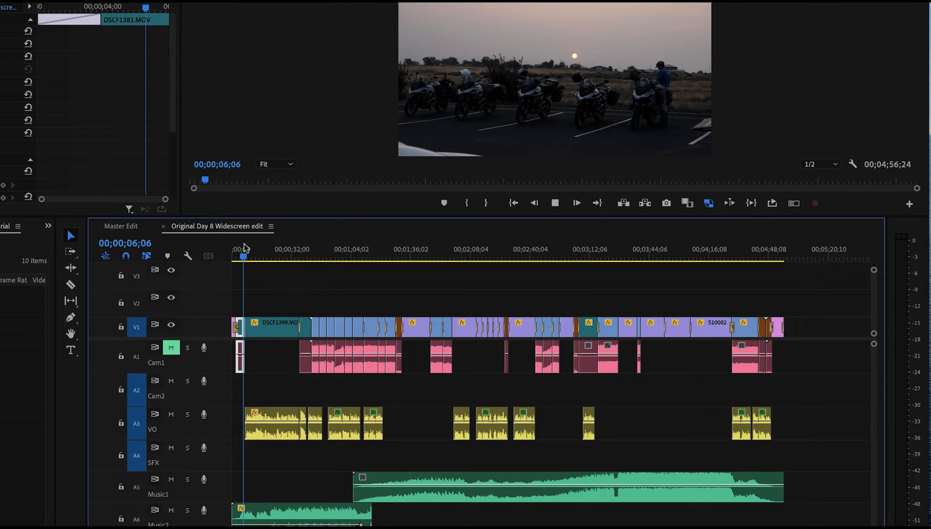
left_click(269, 249)
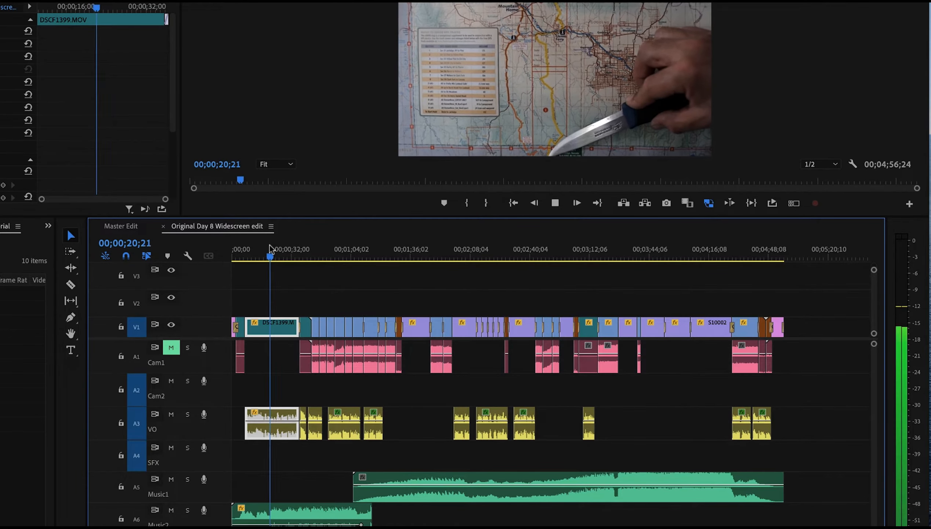
key("XF86AudioLowerVolume")
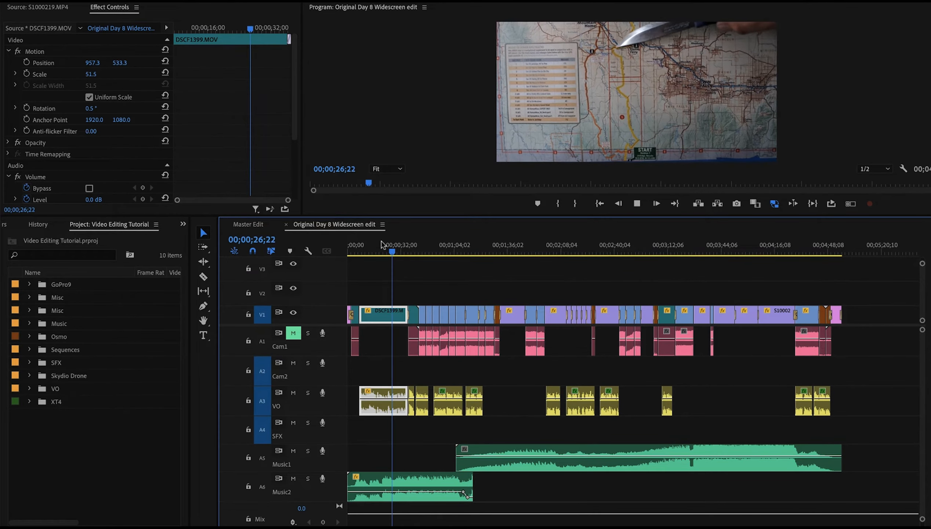
key("space")
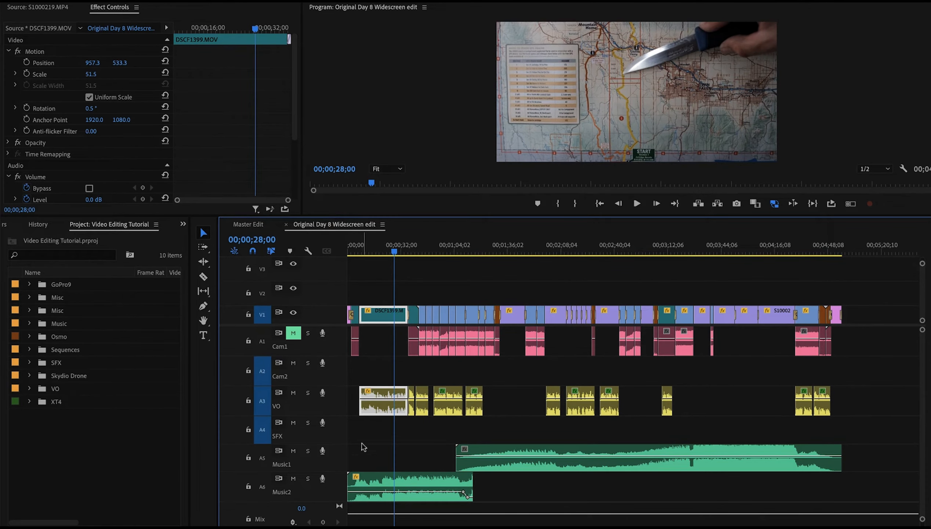
Examine the Music2 clip's volume line on an enlarged track while playing the opening map segment
double_click(382, 495)
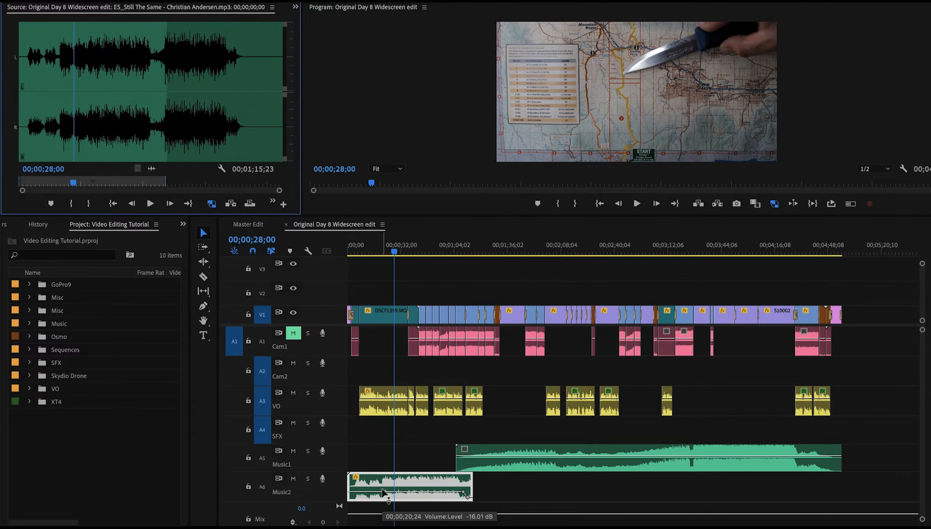
left_click_drag(384, 492, 384, 494)
left_click(375, 248)
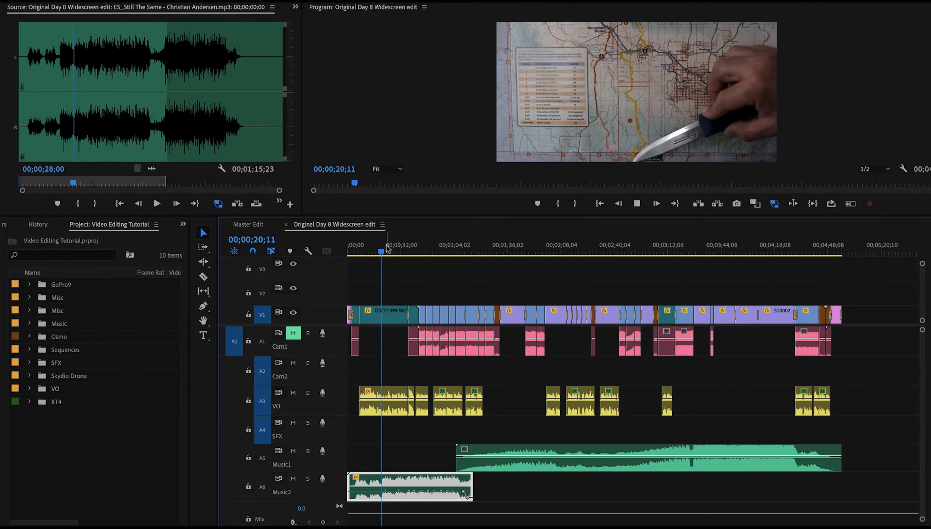
key("space")
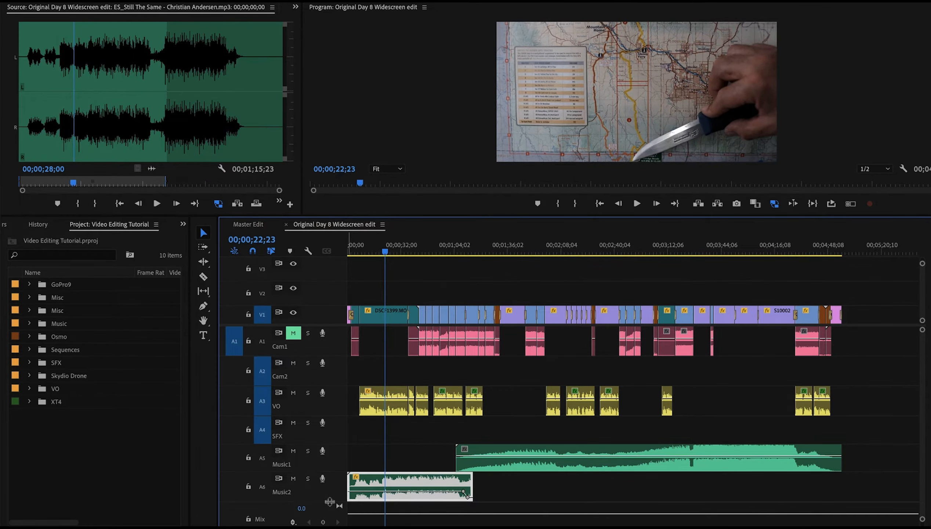
left_click_drag(324, 500, 324, 517)
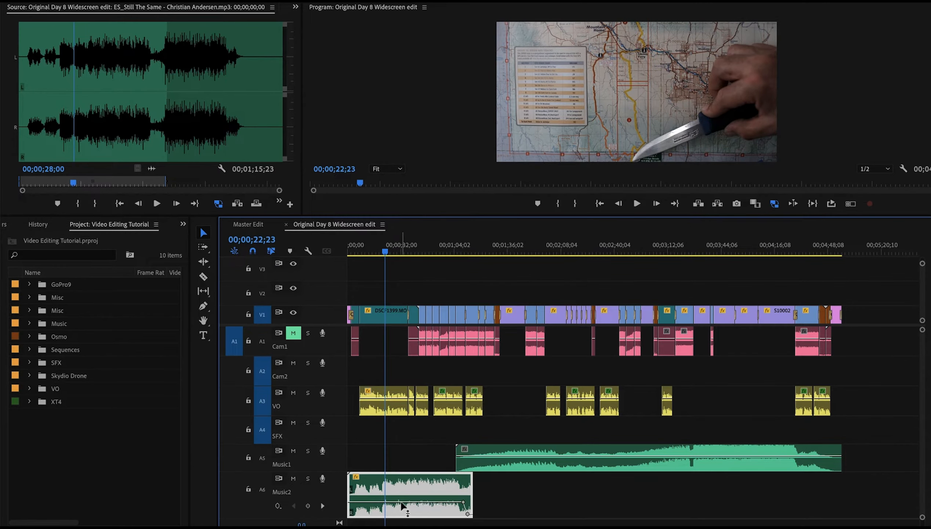
left_click_drag(401, 501, 401, 502)
key("space")
key("space")
key("space")
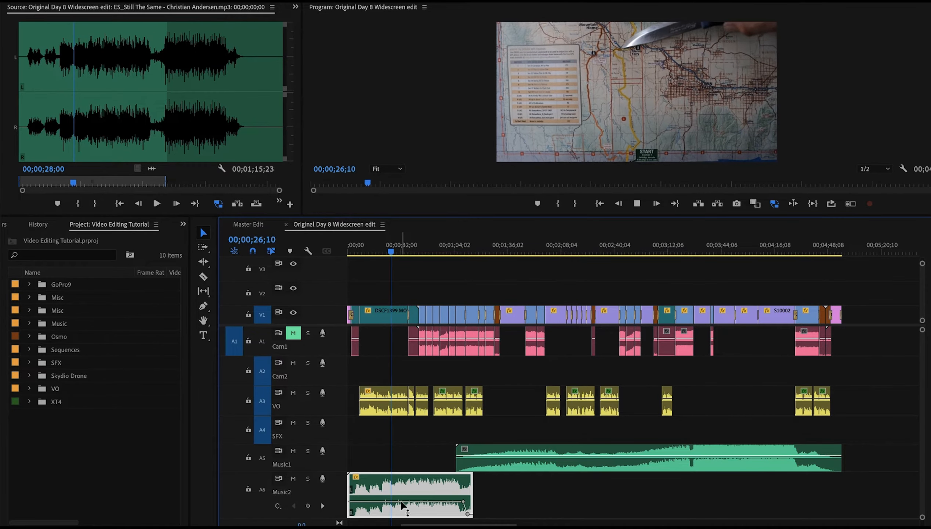
key("space")
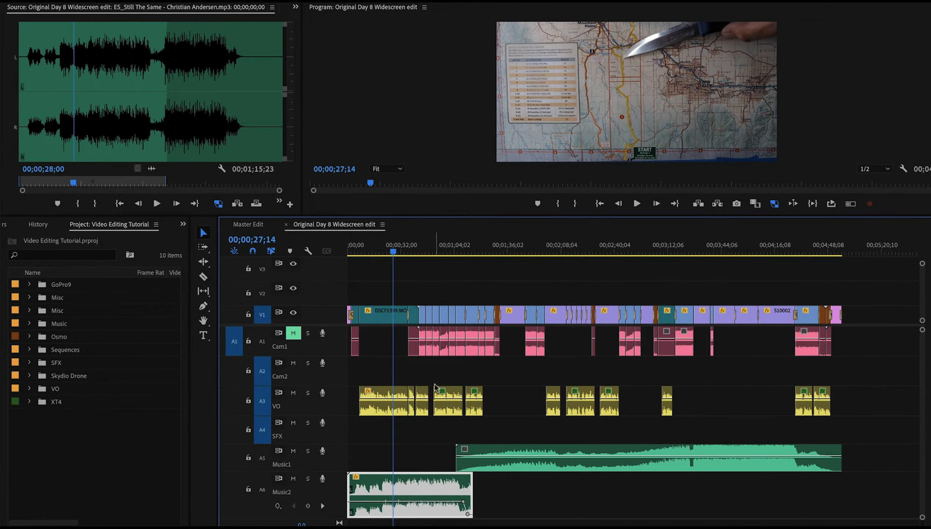
Inspect the opening voice-over clip's audio effect settings and zoom into the start of the timeline
left_click(376, 396)
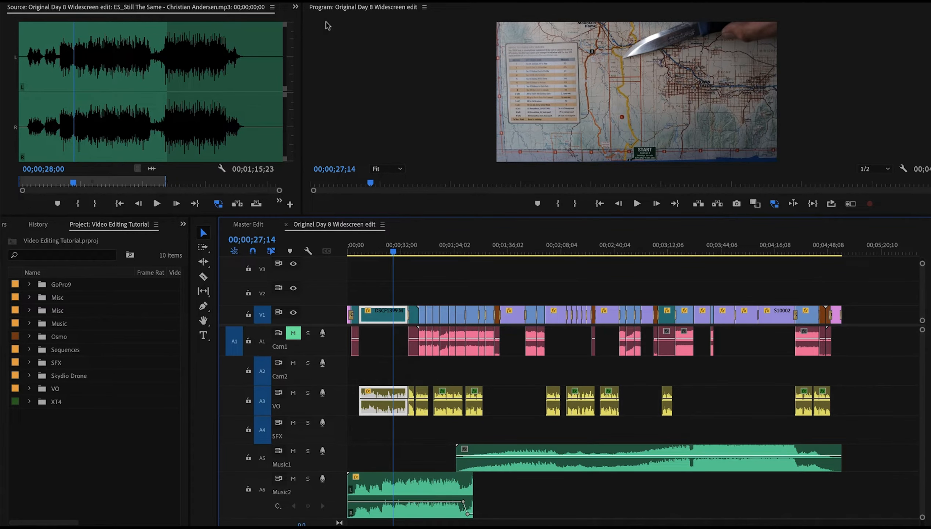
left_click_drag(302, 114, 405, 114)
left_click(311, 8)
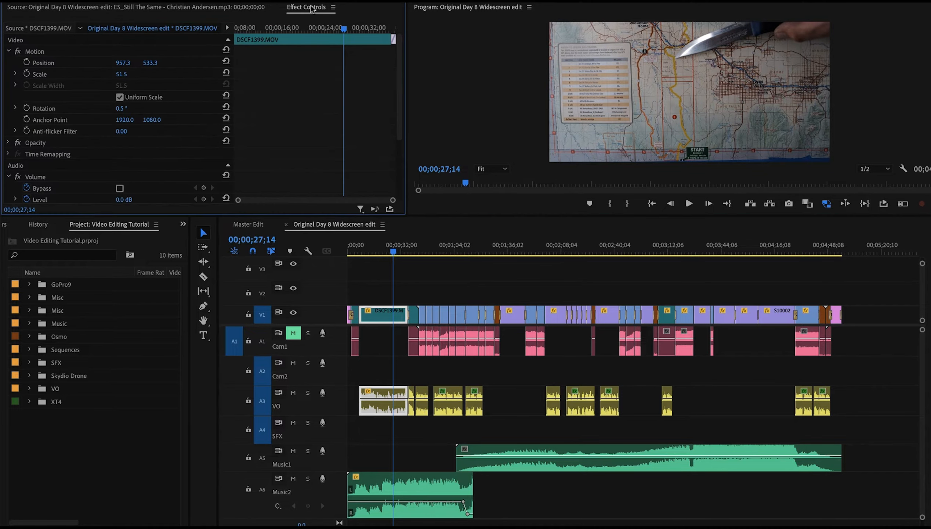
scroll(143, 107, "down", 3)
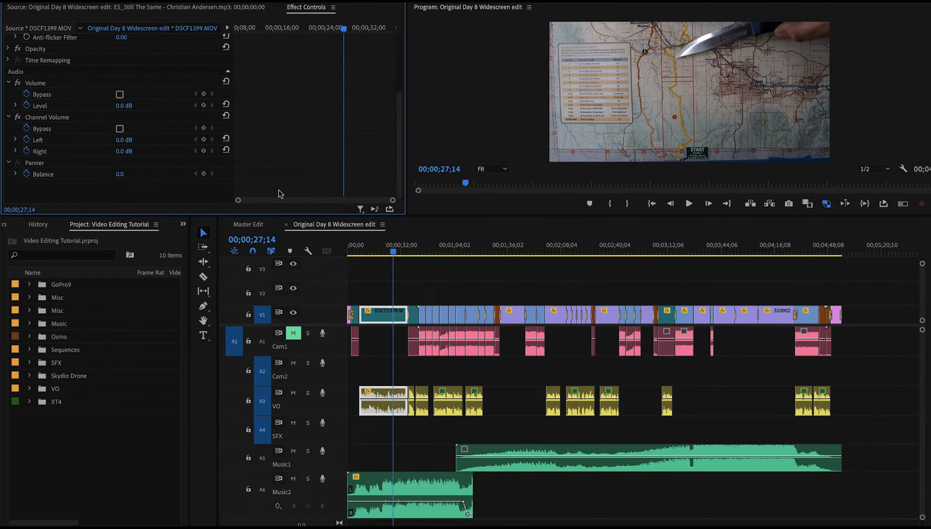
key("=")
left_click(502, 382)
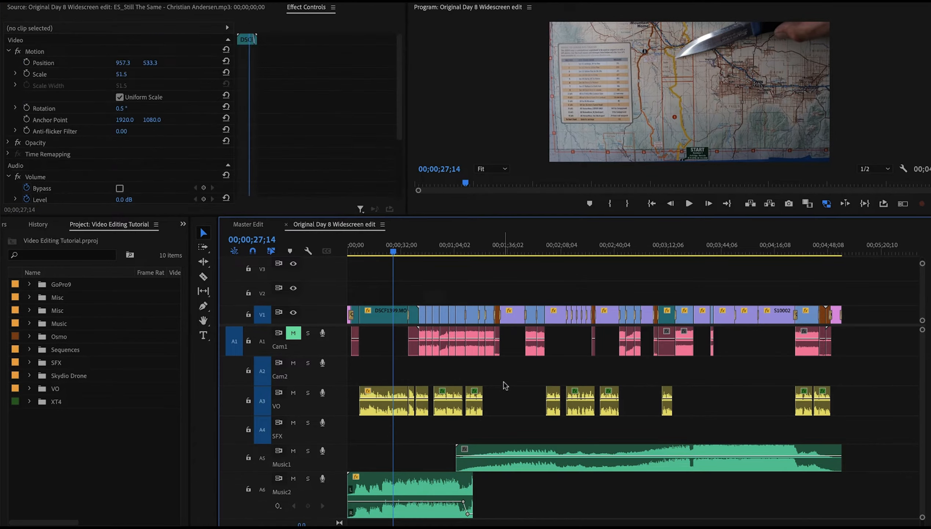
key("=")
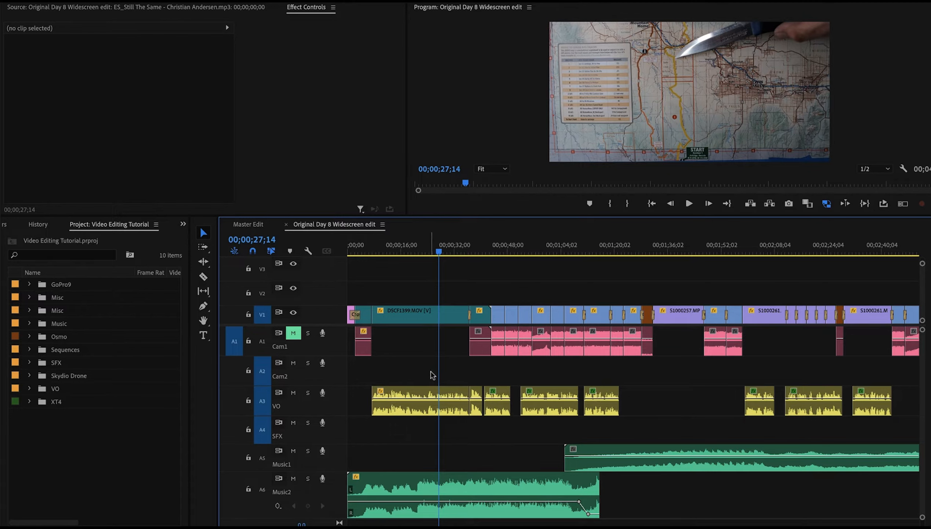
Select the opening map clip and apply the Balanced Male Voice dialogue preset in Essential Sound
left_click_drag(413, 375, 476, 400)
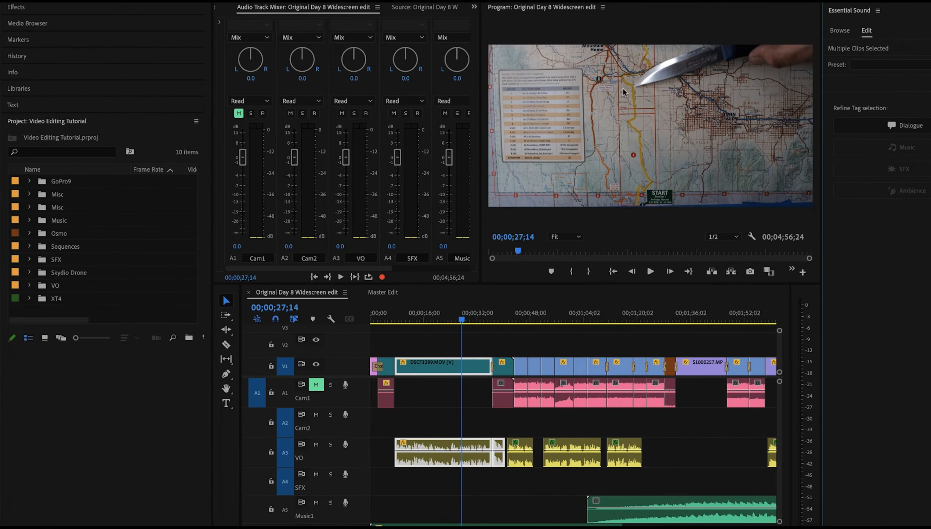
left_click(906, 125)
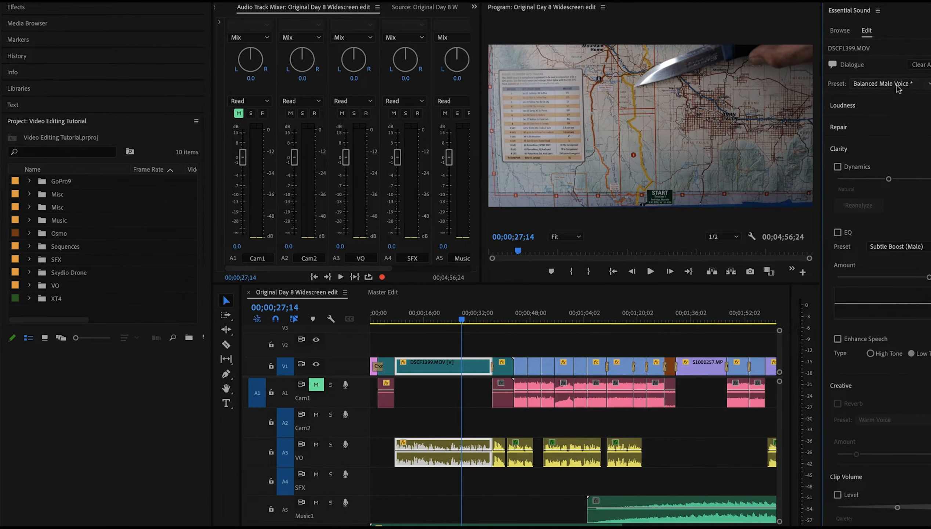
left_click(894, 84)
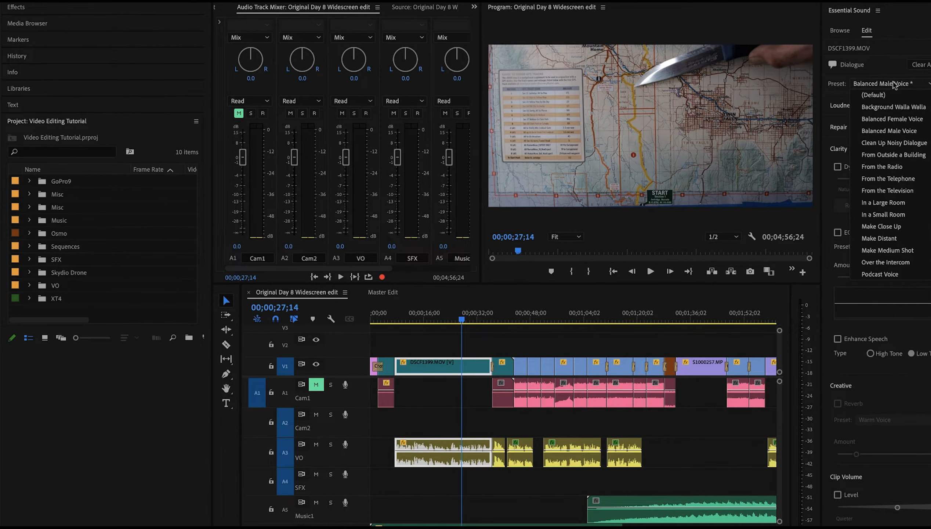
left_click(888, 131)
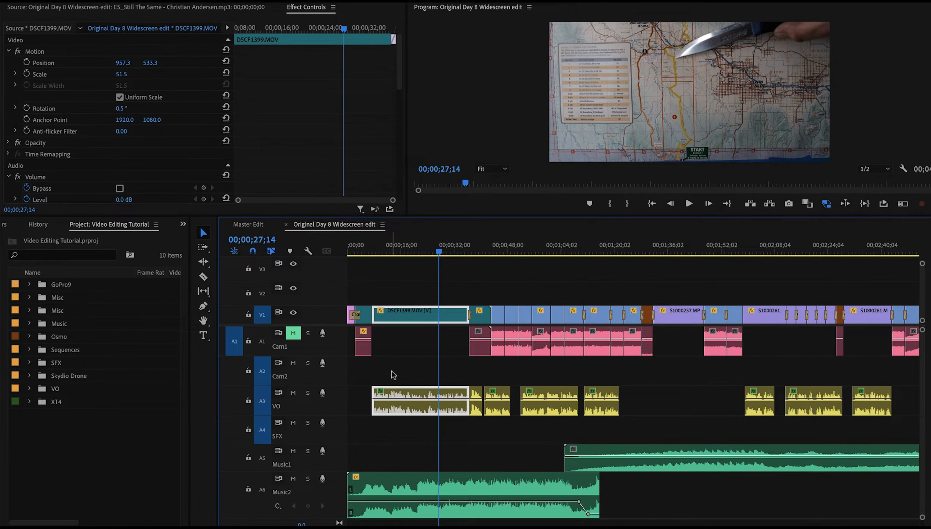
Review the voice-over clip's Essential Sound settings and play the map segment from about 15 seconds
key("space")
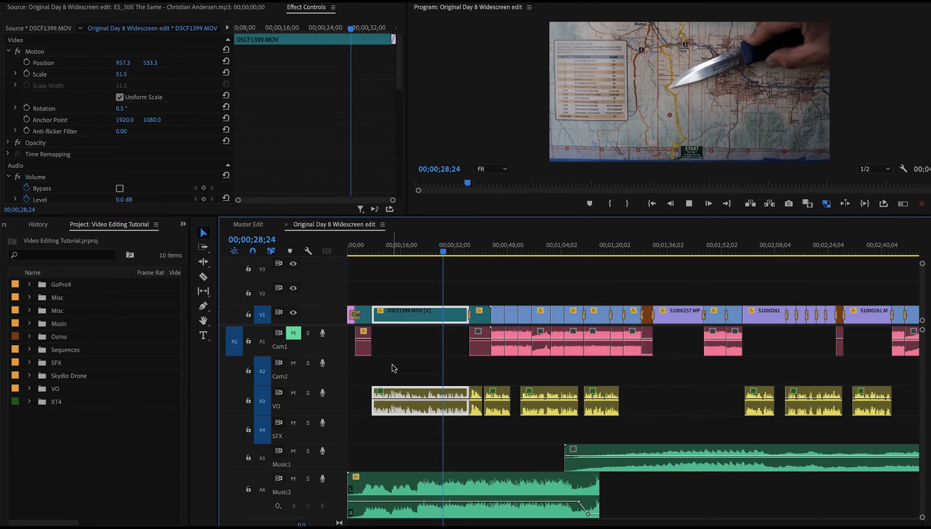
key("space")
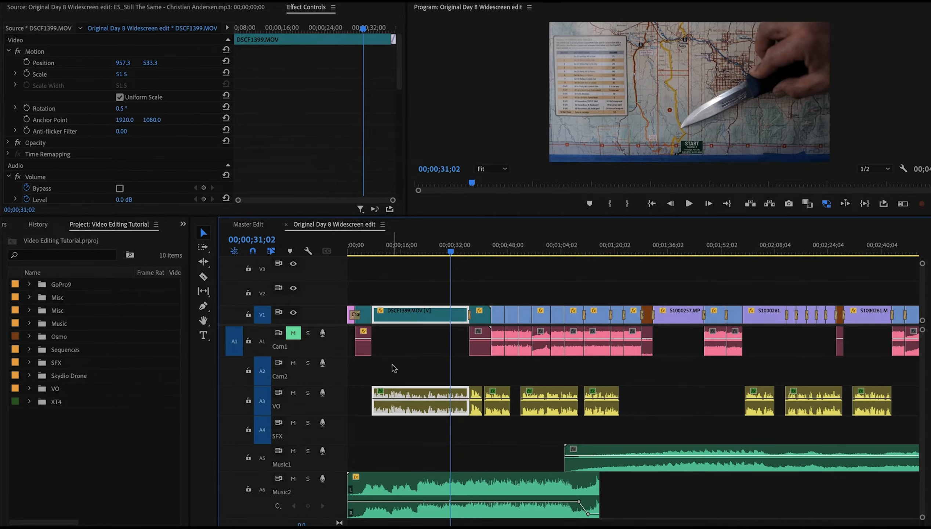
key("equal")
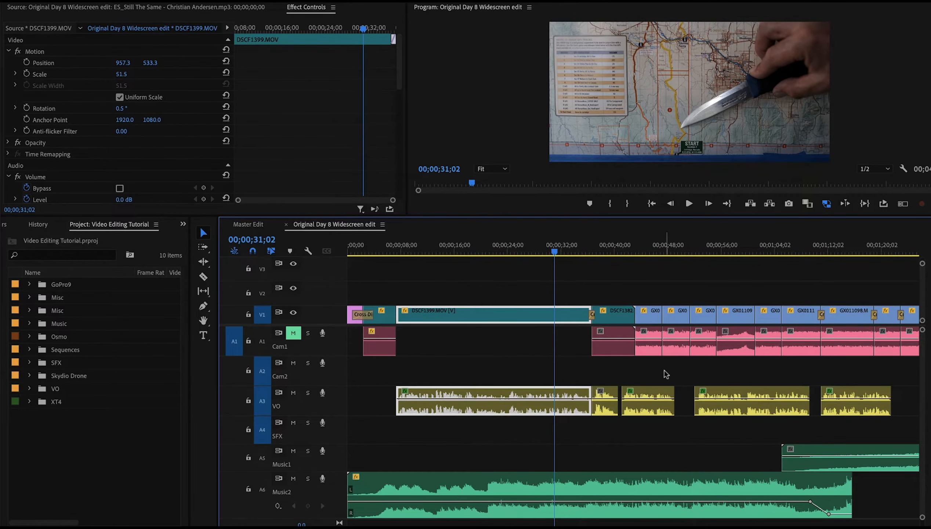
left_click(599, 396)
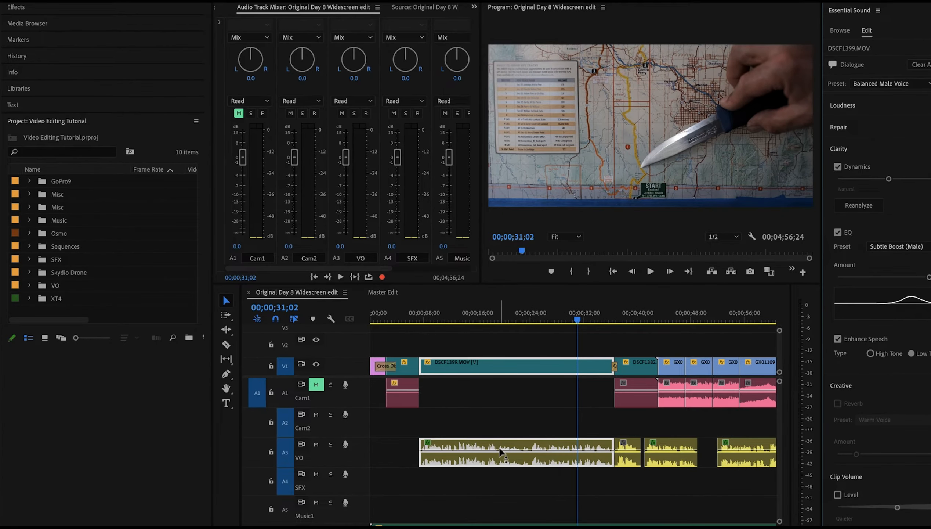
left_click(474, 417)
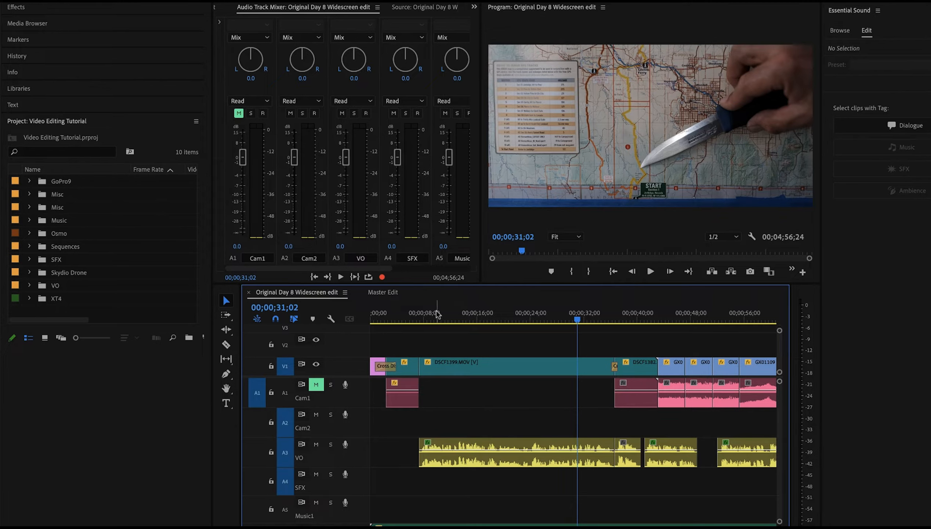
left_click(475, 460)
left_click(471, 317)
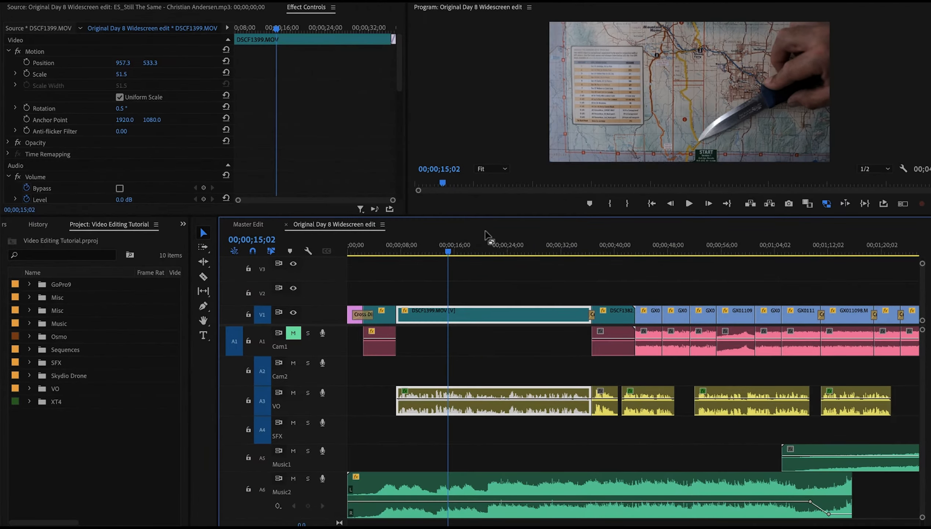
key("space")
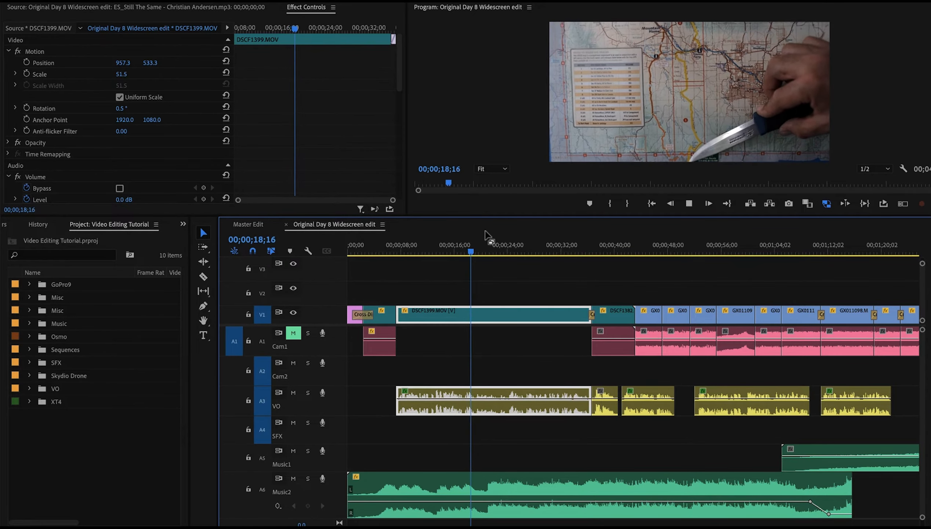
key("space")
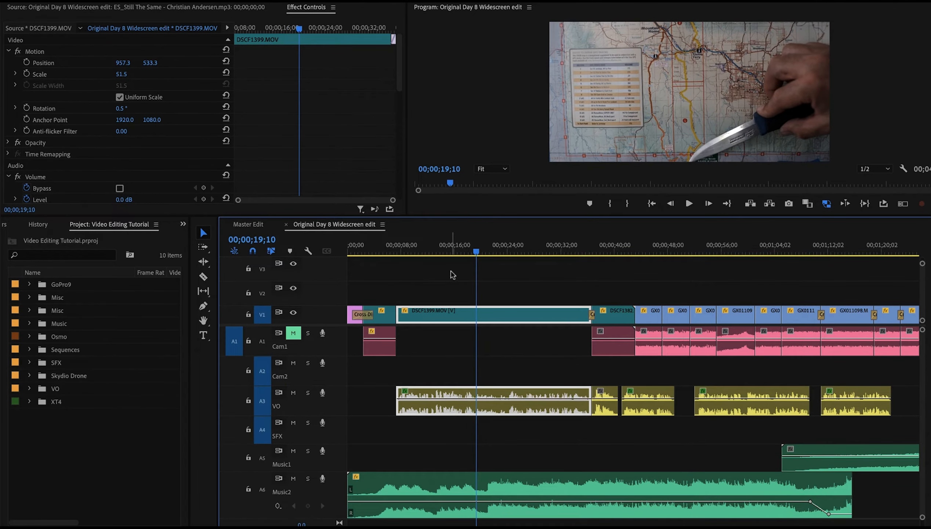
Play the riding section after the map segment, checking the following Cam1 and Music1 clips
left_click(598, 246)
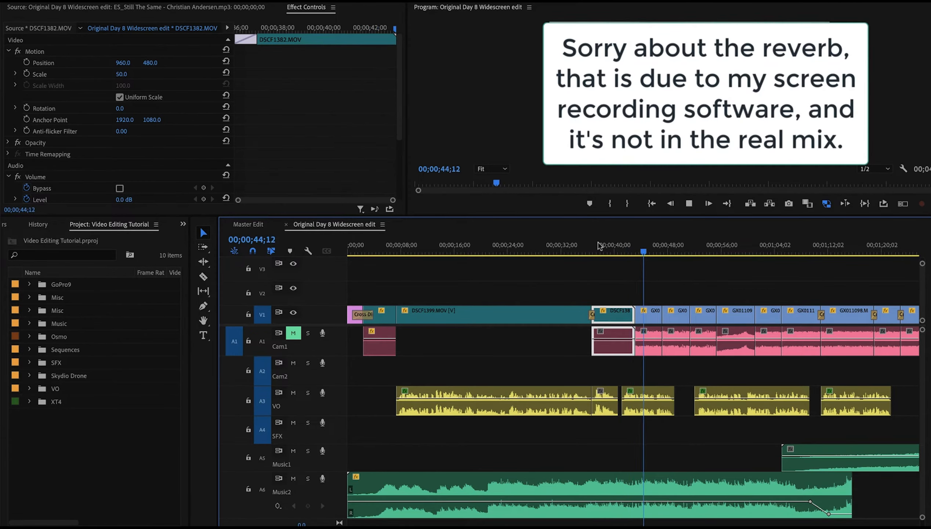
left_click(650, 350)
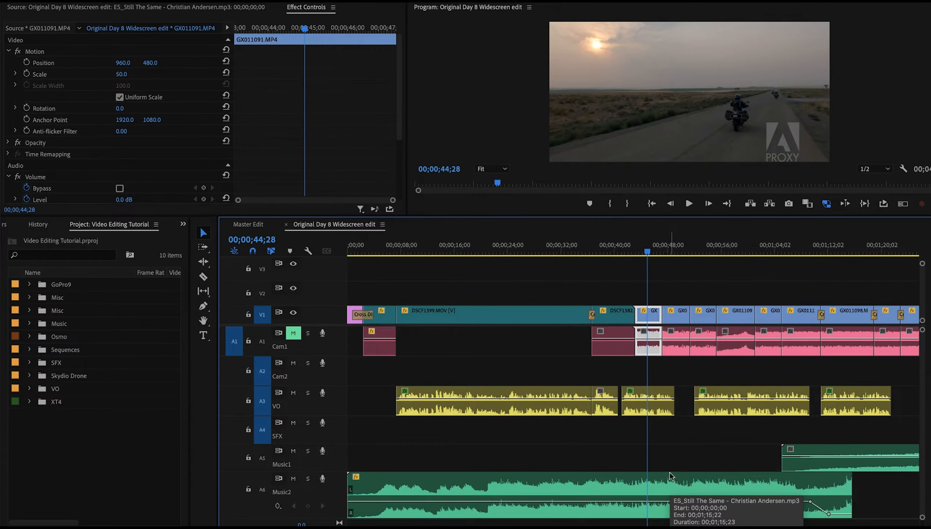
scroll(669, 472, "right", 3)
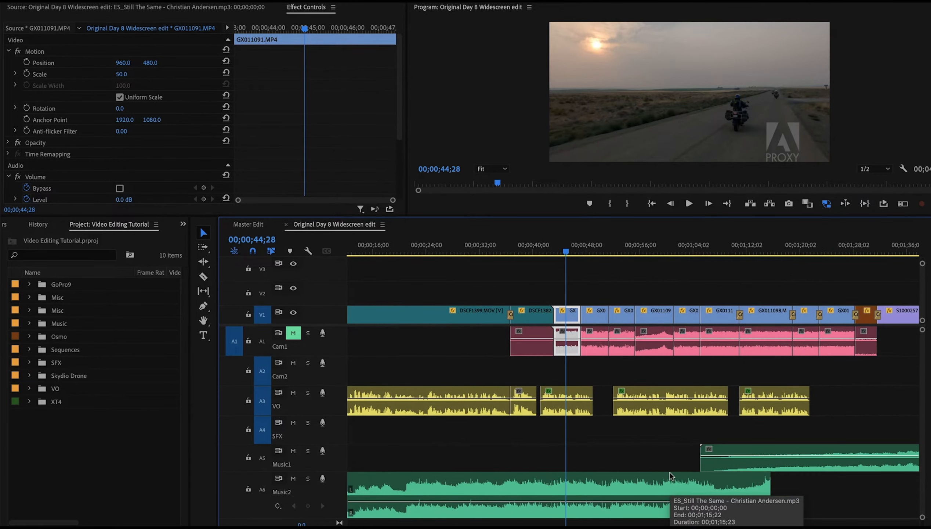
left_click(853, 450)
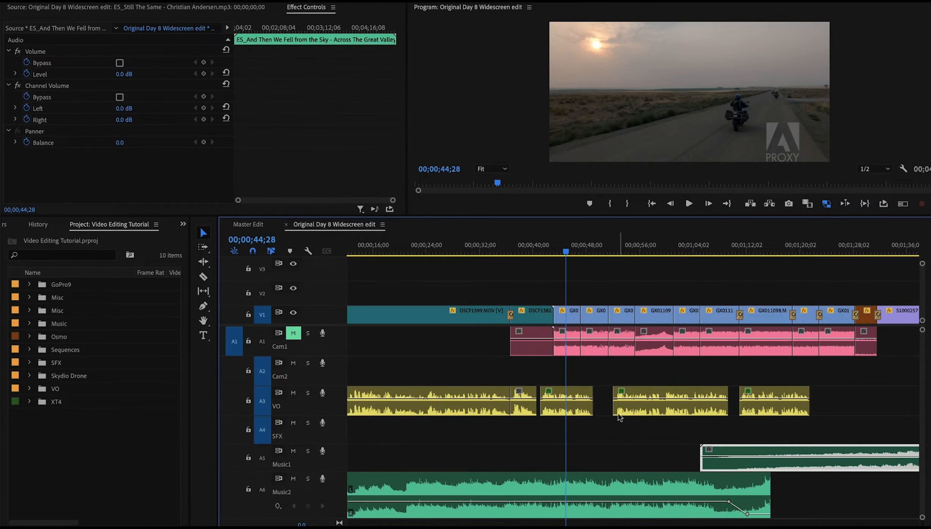
left_click(636, 245)
key("space")
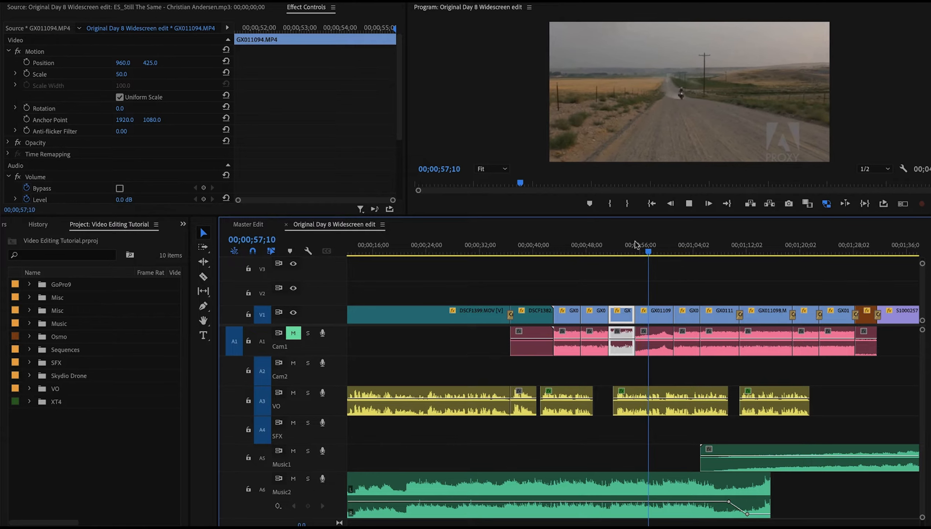
key("space")
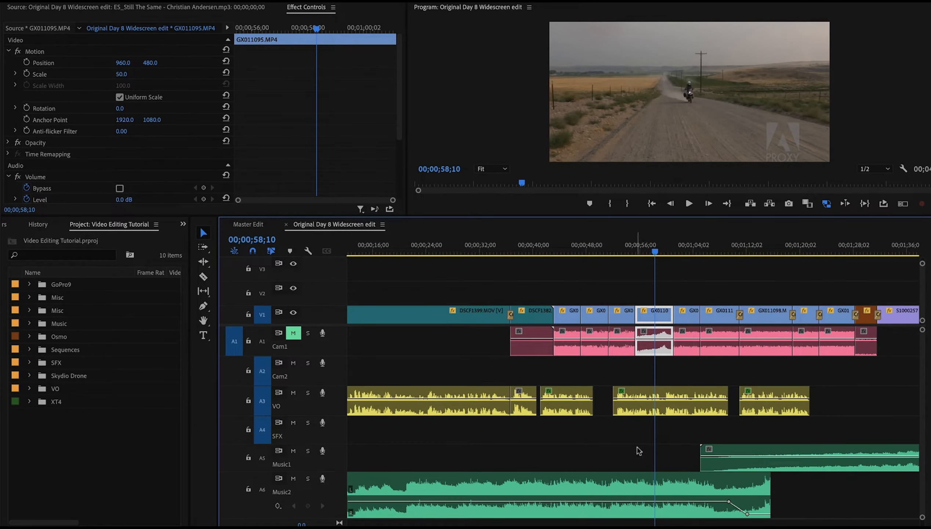
scroll(661, 490, "right", 3)
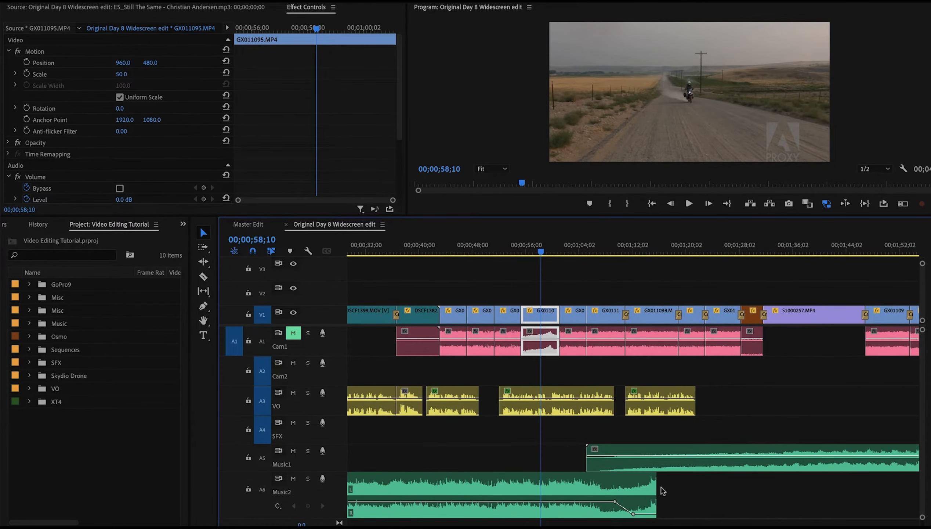
Enlarge the Music1 track height and select the music clip on Music1 near the 1:04 mark
left_click(583, 247)
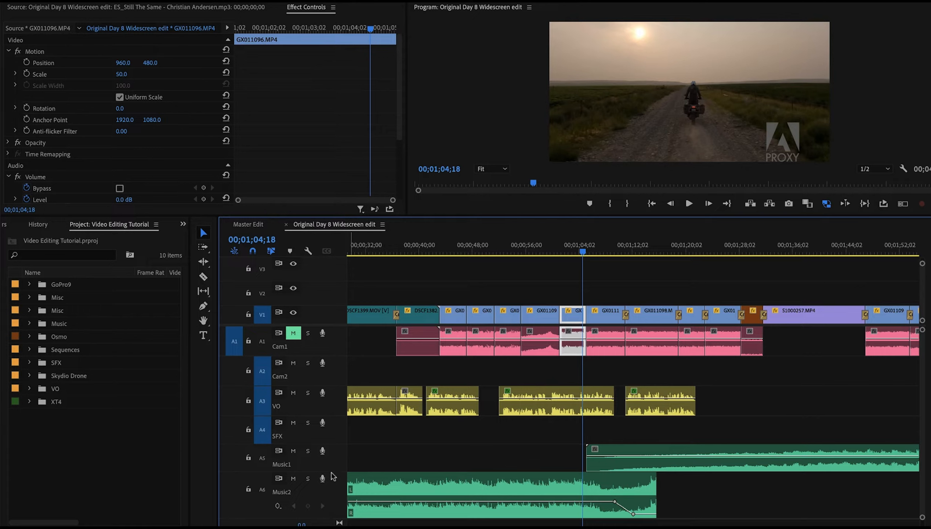
left_click_drag(332, 471, 332, 480)
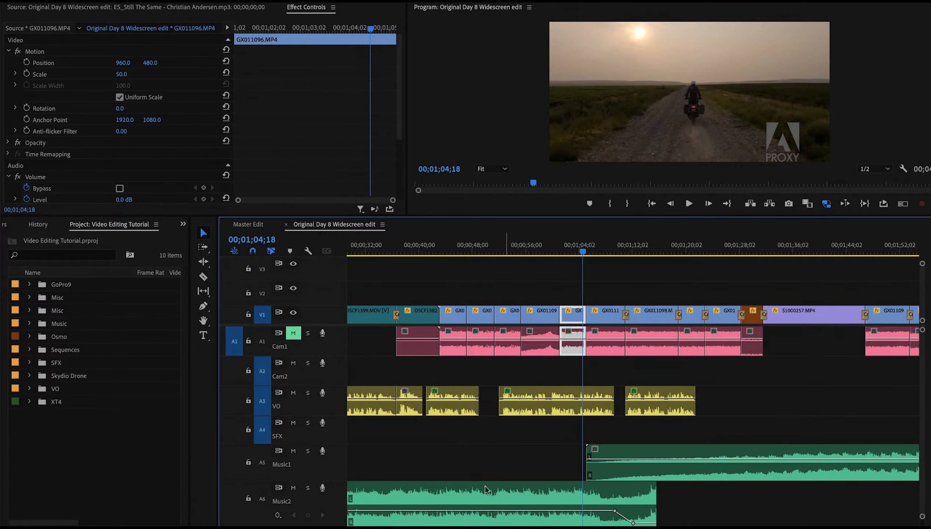
left_click_drag(629, 459, 629, 459)
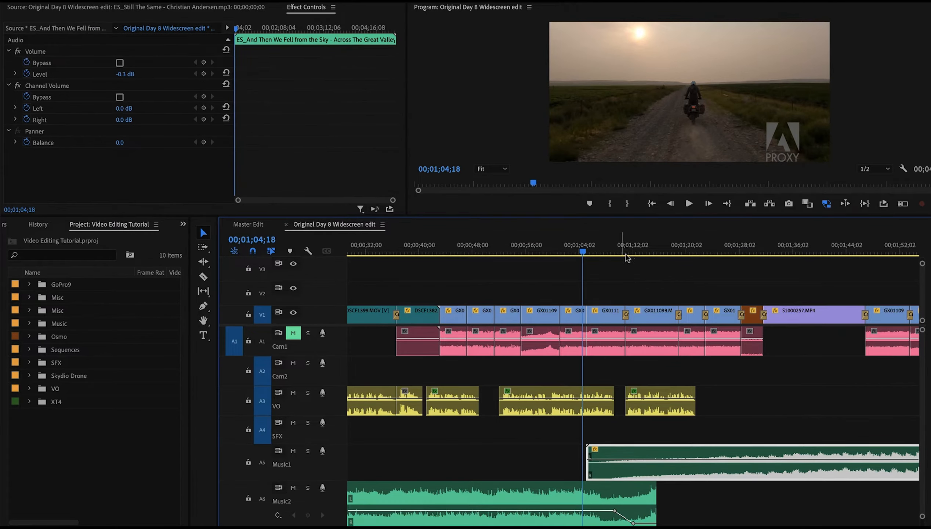
Play the timeline from about 1:04 to about 2:01 to hear the music under the riding footage
key("space")
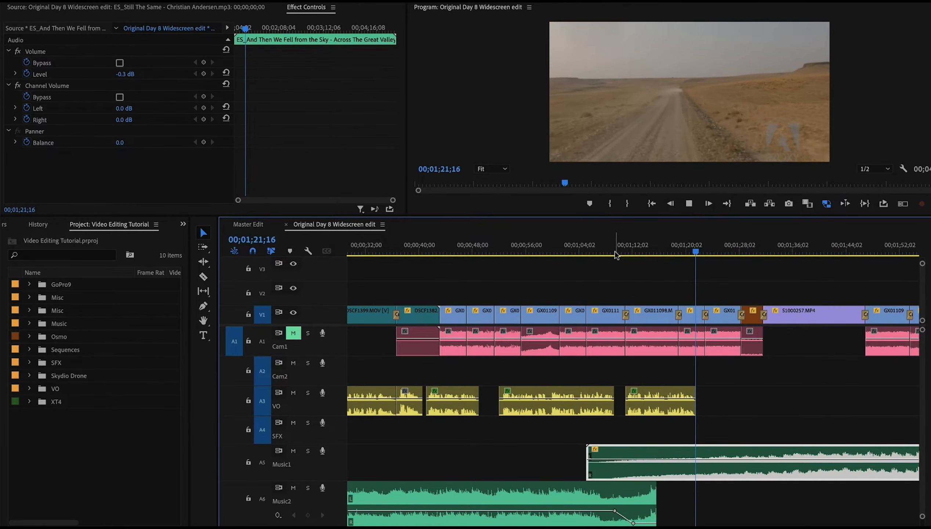
key("space")
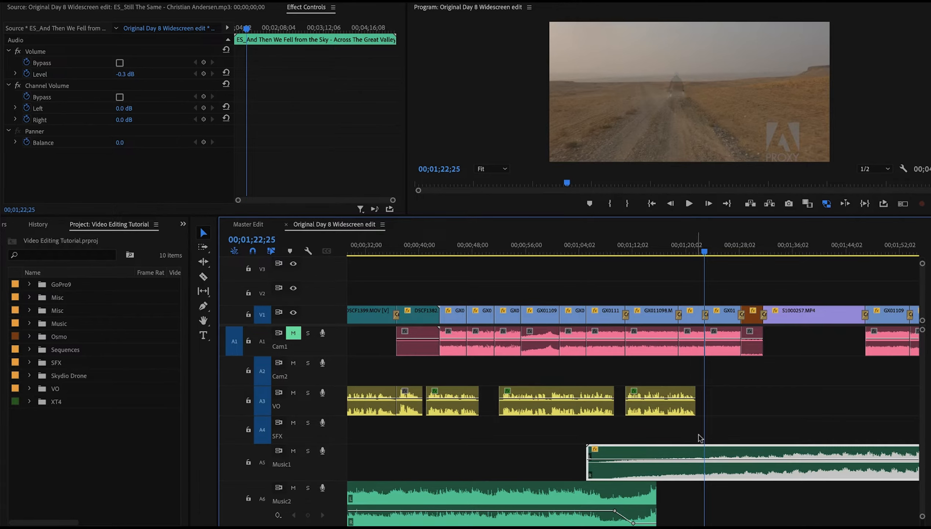
scroll(717, 421, "down", 5)
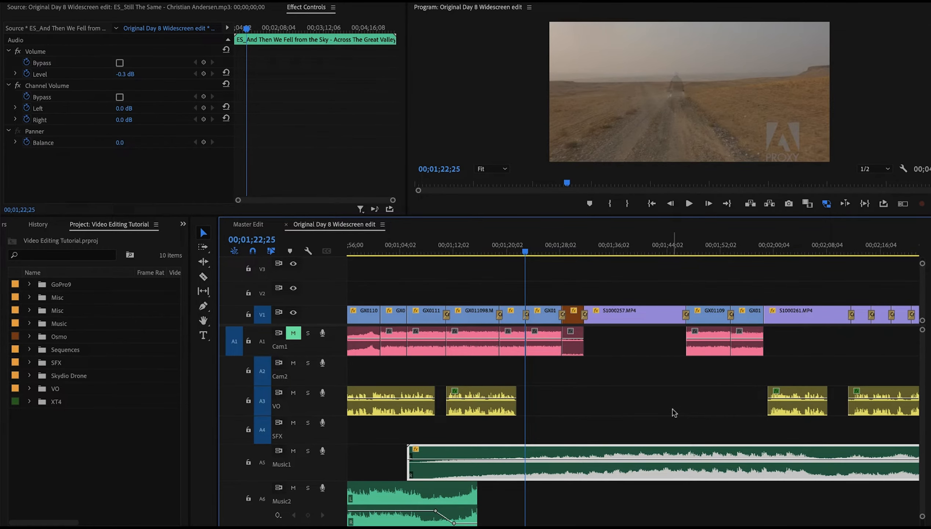
key("space")
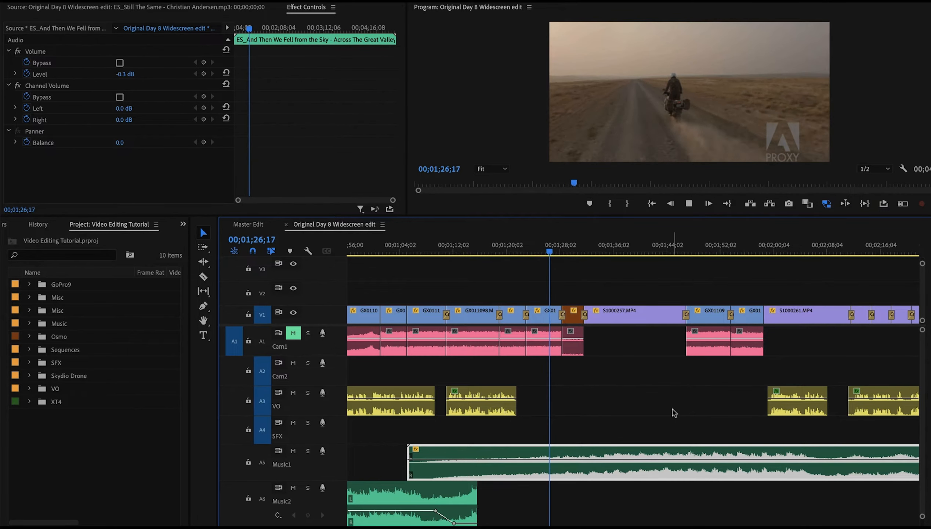
key("space")
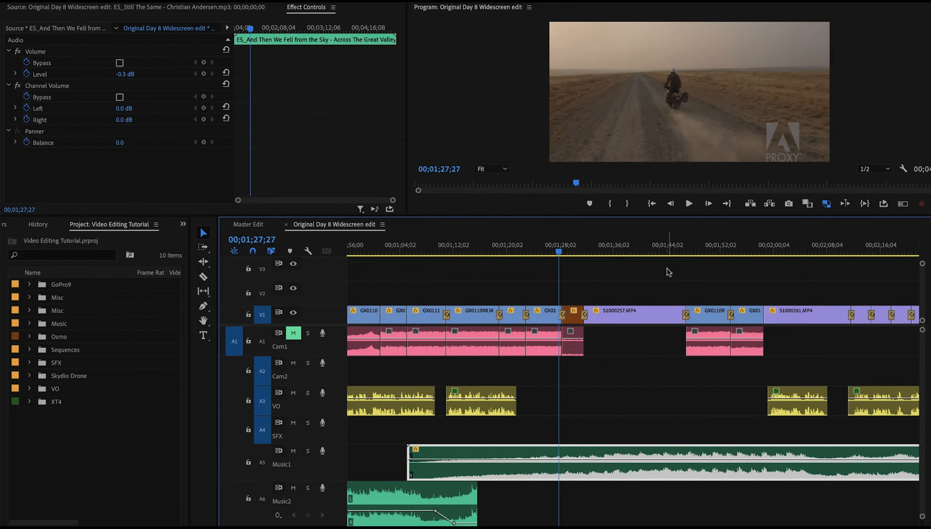
left_click(676, 252)
key("space")
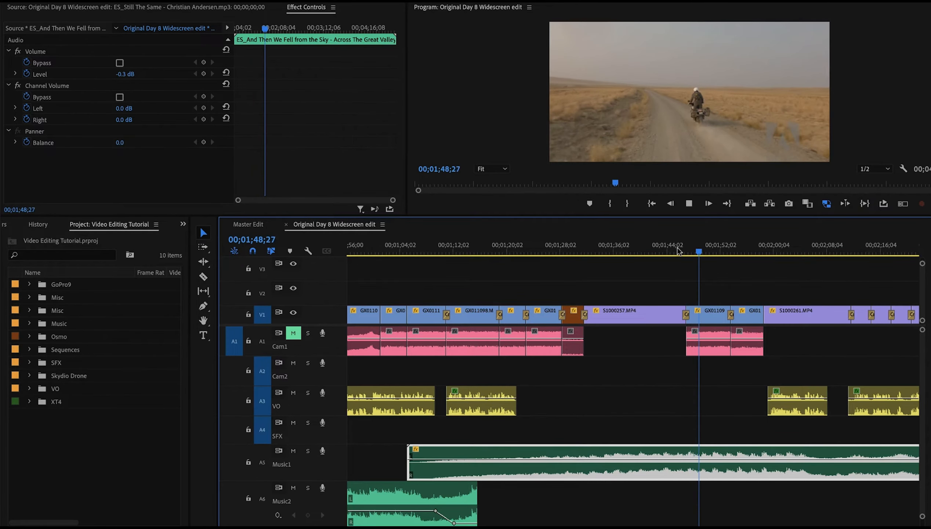
key("space")
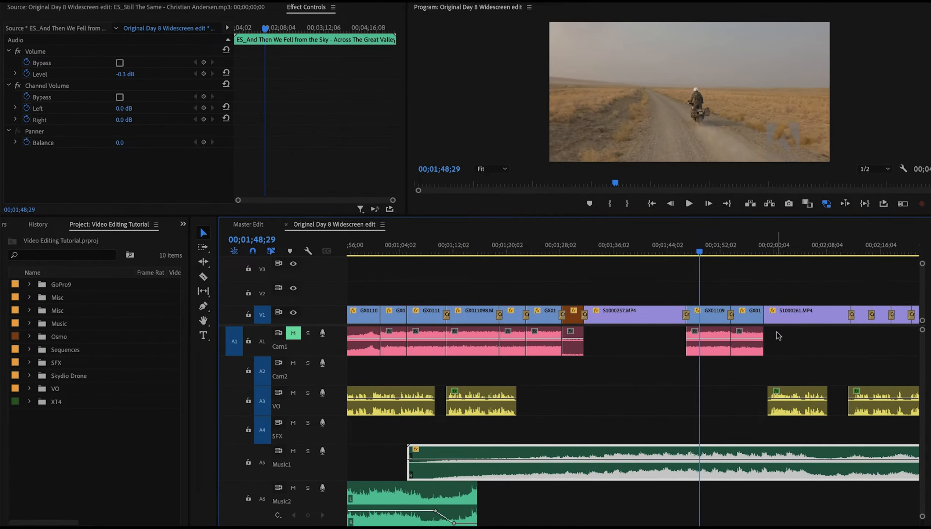
left_click(759, 253)
key("space")
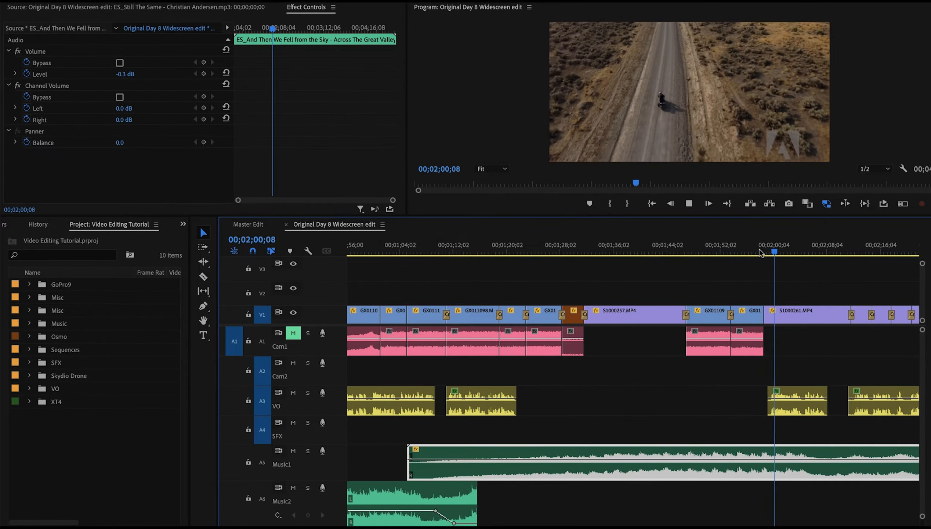
key("space")
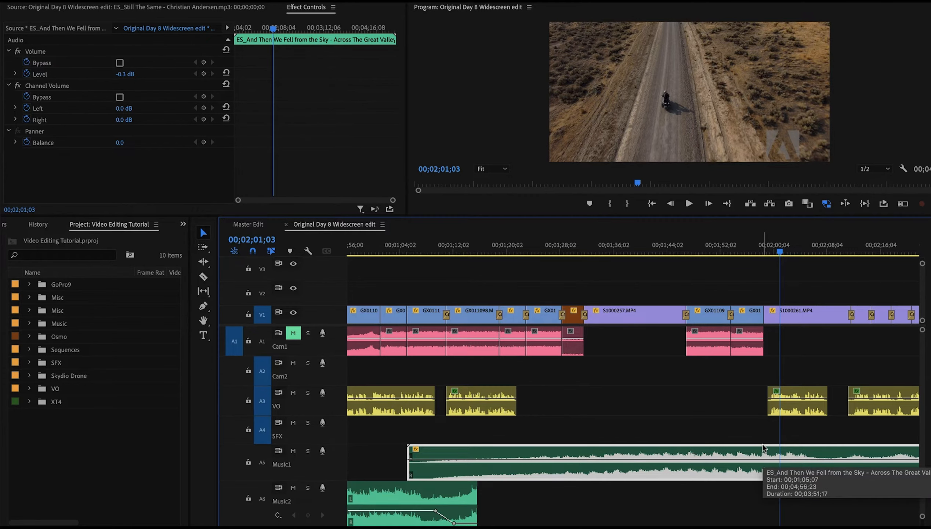
Add a volume keyframe on the Music1 clip near 2:01 and lower the music to -8.4 dB under the voice-over
key("=")
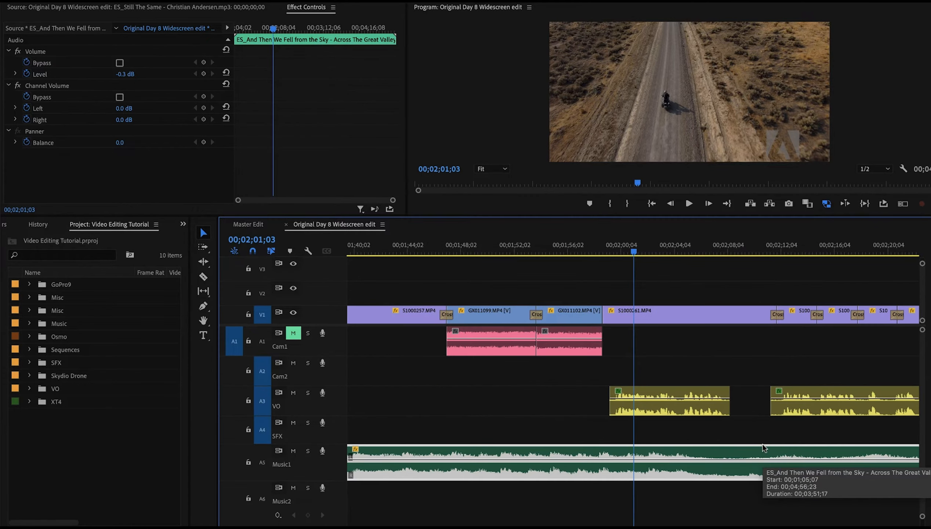
left_click(597, 460, "ctrl")
left_click_drag(612, 459, 612, 465)
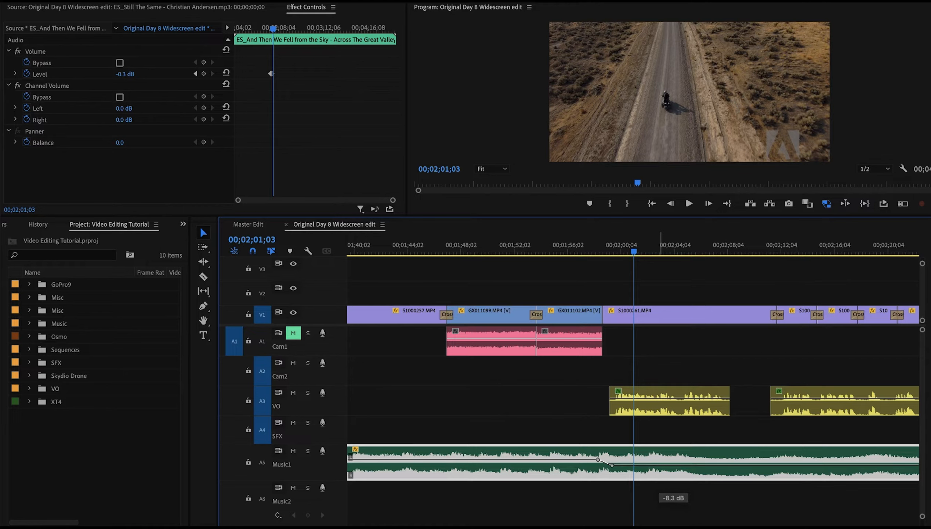
Play back from about 2:01 through the lake and riding shots to about 2:38 to check the music level
left_click(570, 248)
key("space")
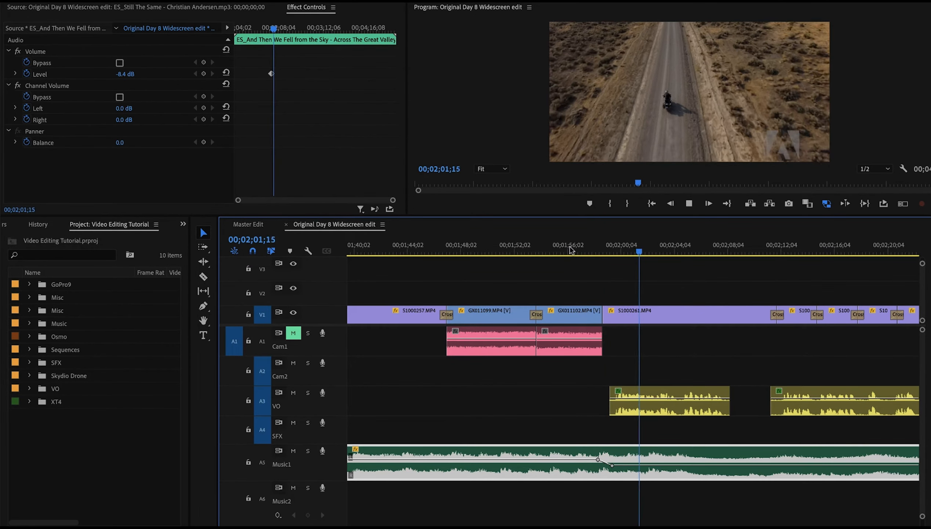
key("space")
scroll(570, 246, "down", 10)
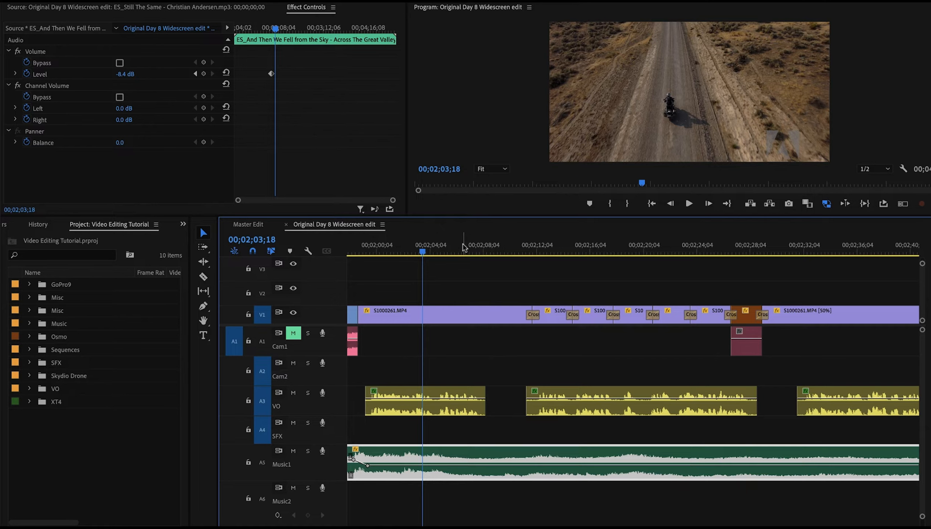
left_click(440, 252)
key("space")
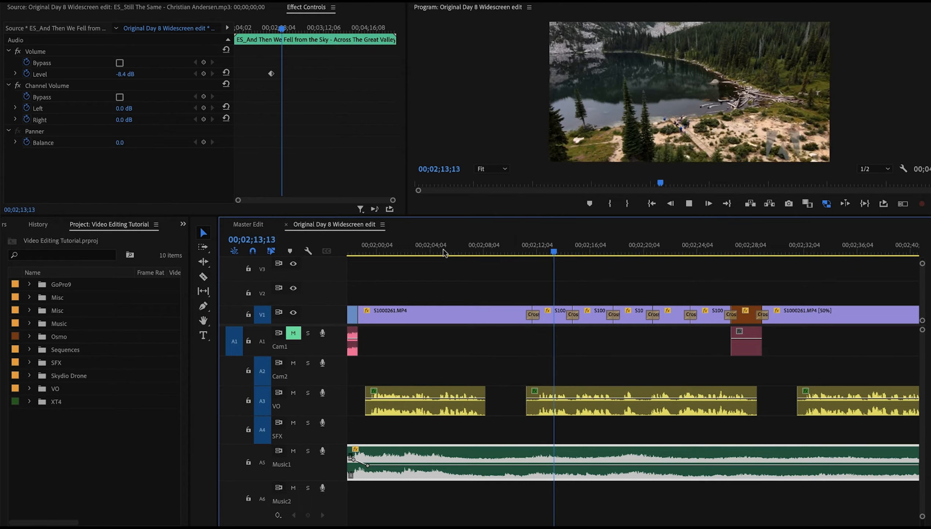
key("space")
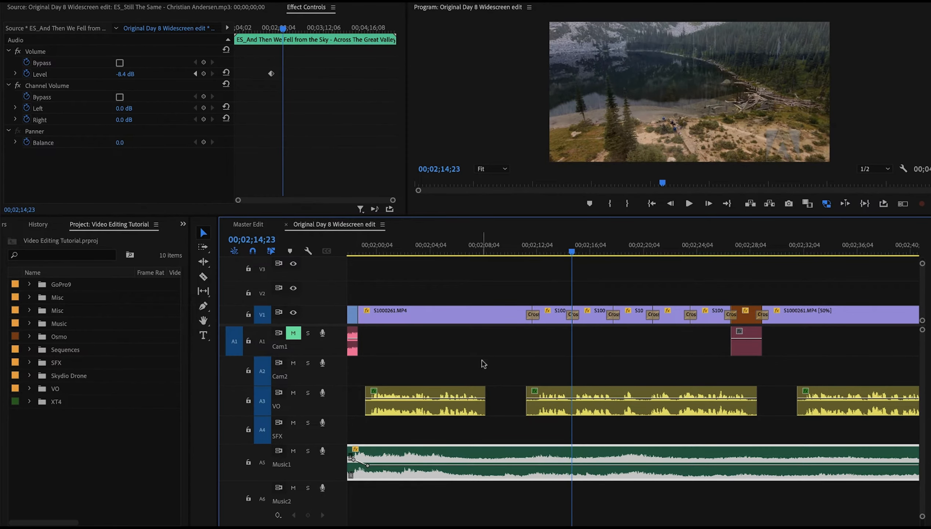
scroll(537, 393, "right", 5)
scroll(538, 393, "down", 1)
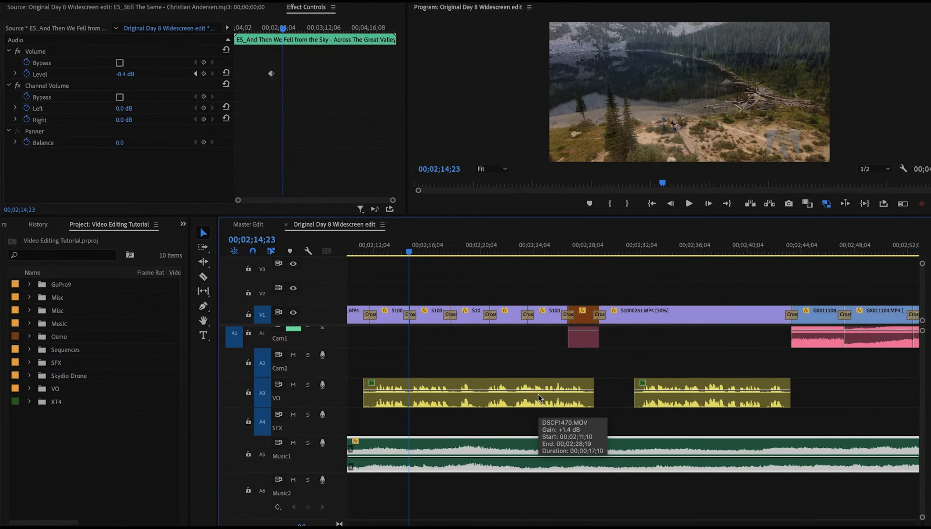
scroll(538, 394, "right", 1)
scroll(537, 394, "up", 1)
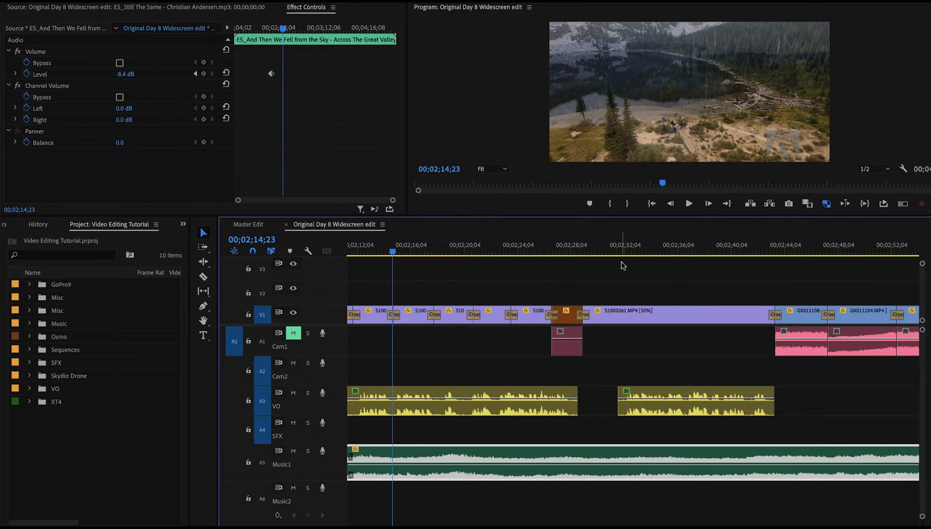
left_click(622, 243)
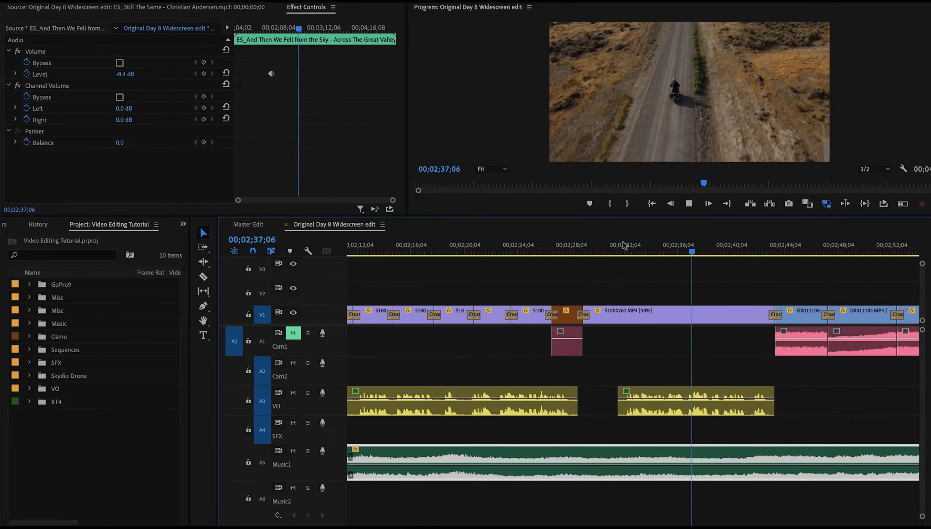
key("space")
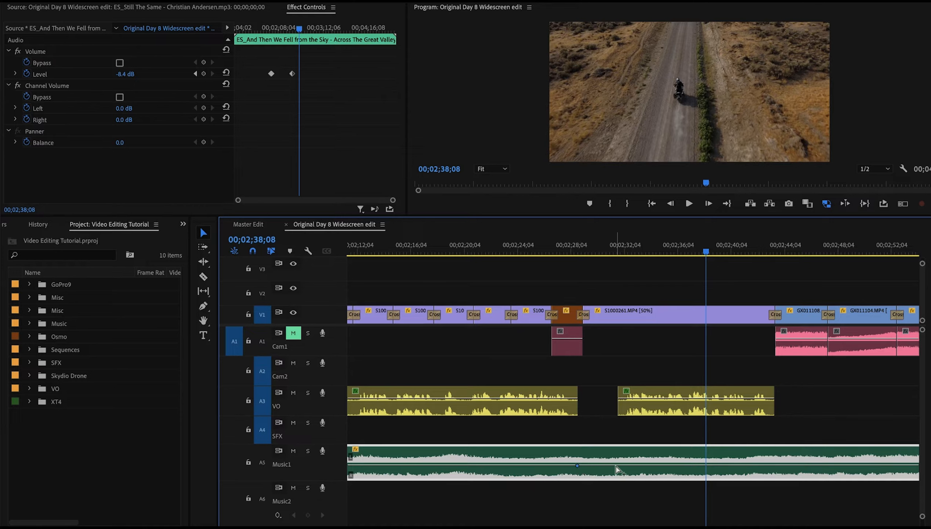
Raise the Music1 volume keyframe near 2:38 to -2.8 dB after the voice-over ends
left_click_drag(616, 465, 617, 463)
left_click(564, 255)
key("space")
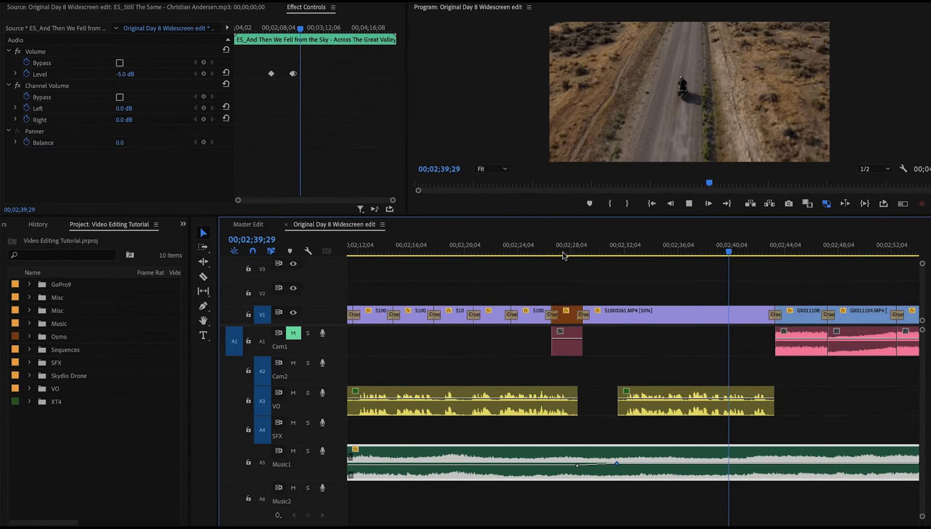
key("space")
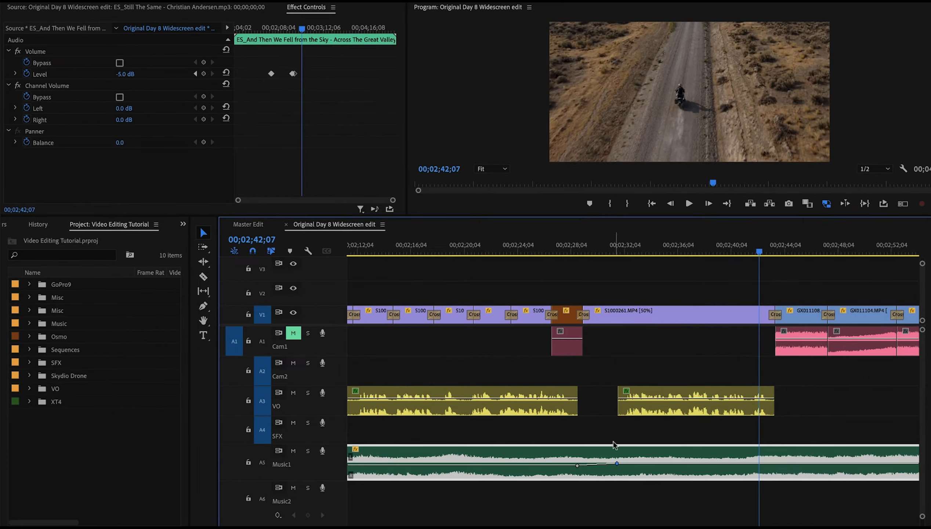
left_click_drag(617, 463, 616, 461)
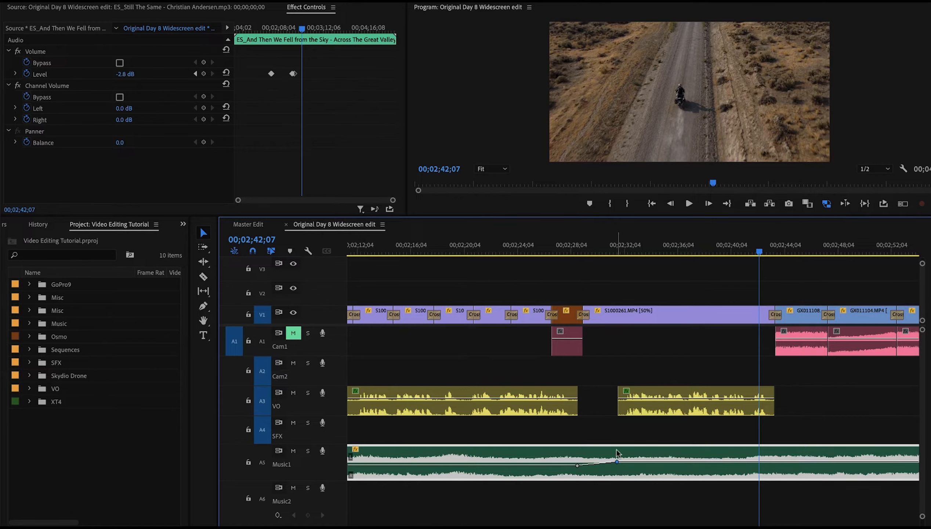
Add another Music1 volume keyframe near 2:44 and raise the music to -0.9 dB
left_click(598, 240)
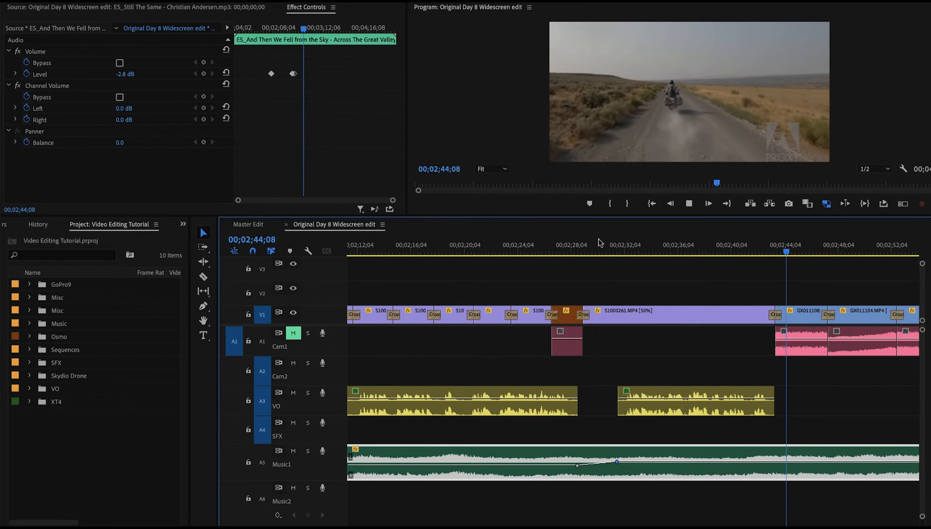
scroll(599, 243, "down", 5)
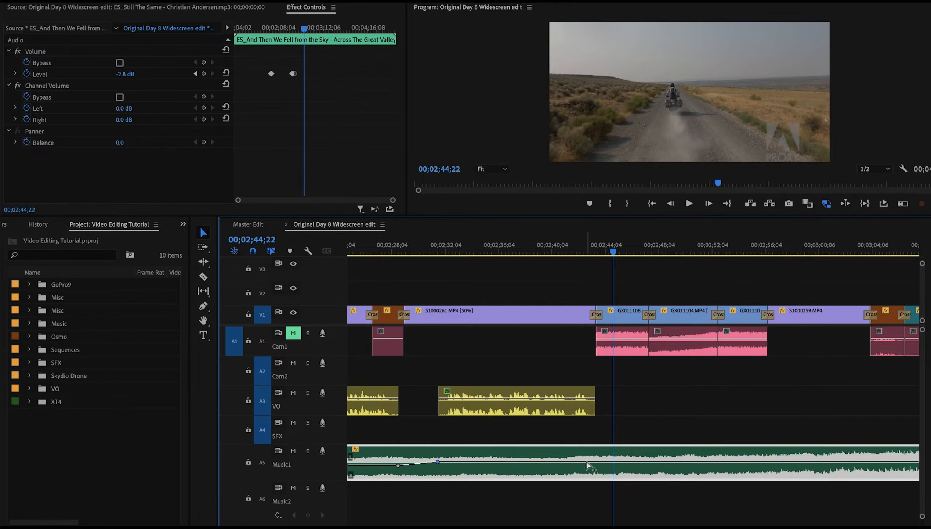
left_click(608, 462, "ctrl")
left_click_drag(608, 462, 608, 460)
Play the section from about 2:45 to 3:11 to review the music swell before the next voice-over
left_click(557, 252)
key("space")
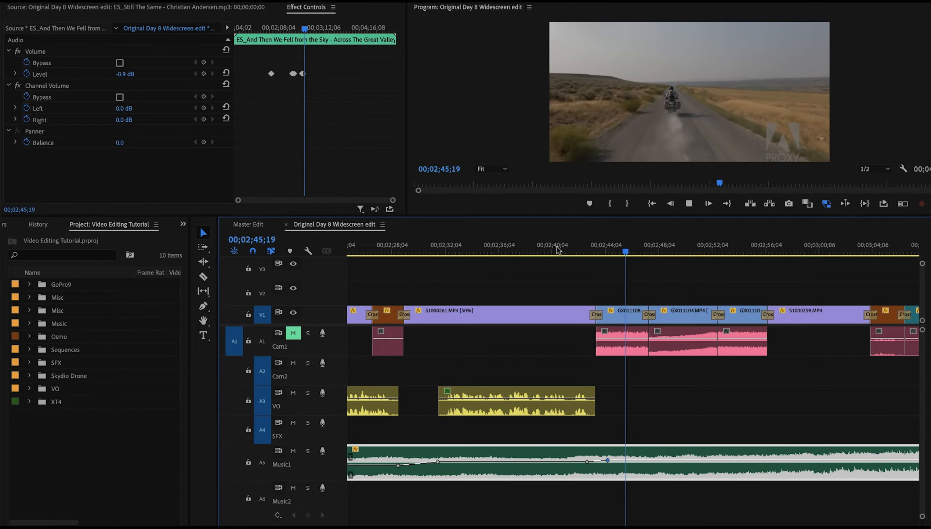
key("space")
scroll(558, 250, "right", 5)
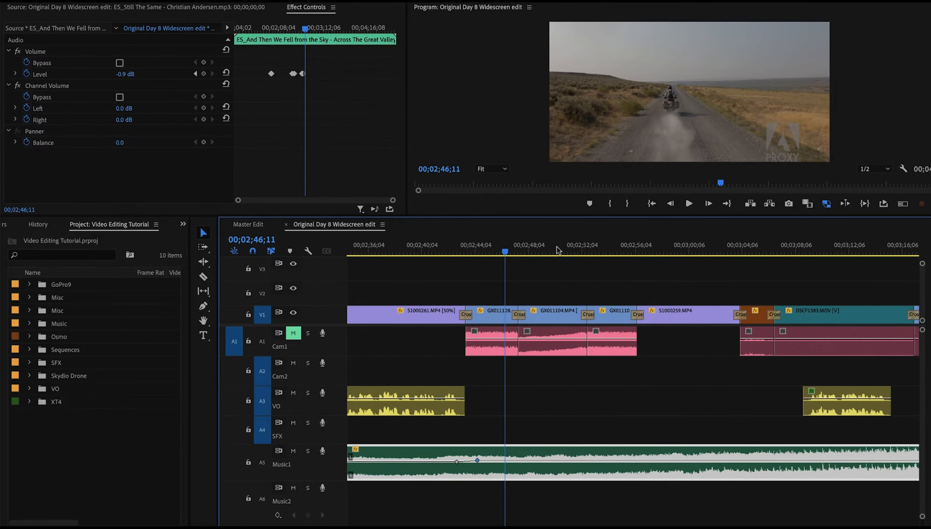
scroll(627, 294, "right", 3)
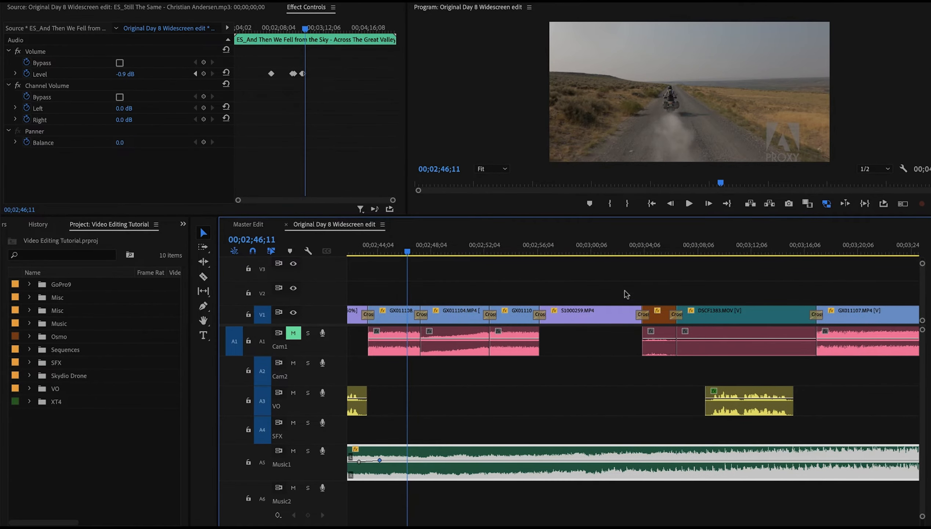
left_click(604, 253)
key("space")
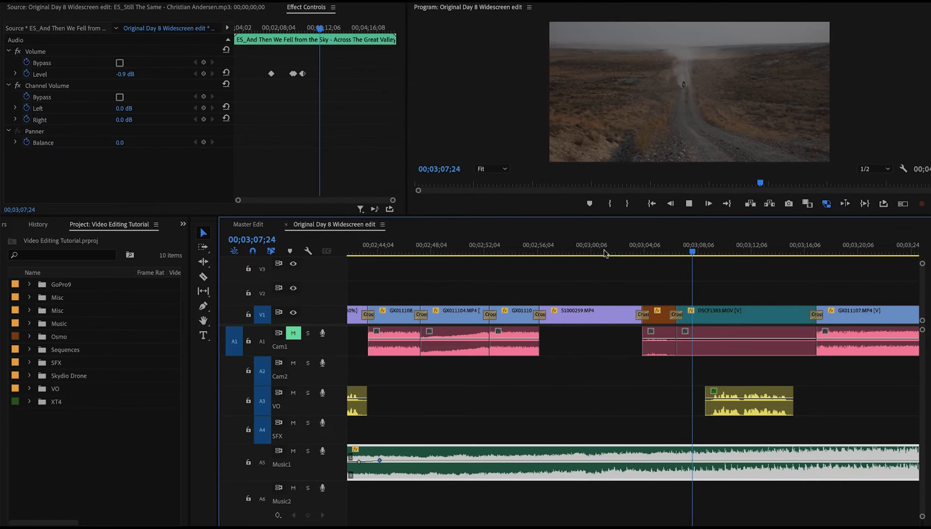
key("space")
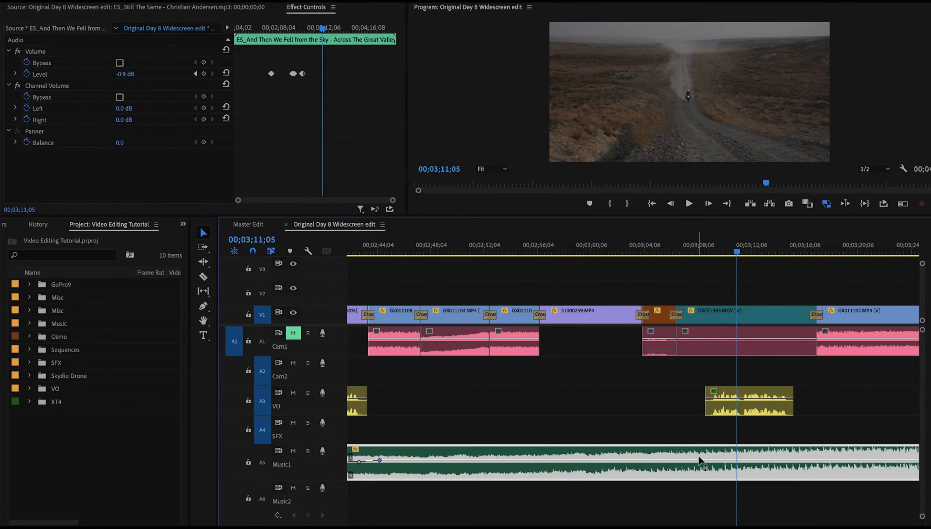
scroll(696, 456, "right", 4)
Add Music1 volume keyframes around the voice-over clip near 3:09 and lower the music between them to -8.3 dB
key("equal")
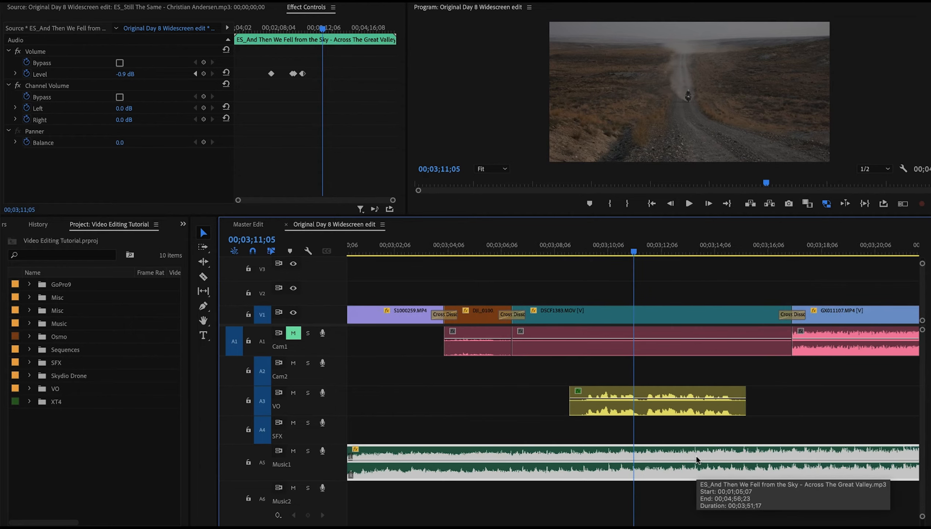
left_click(564, 461, "ctrl")
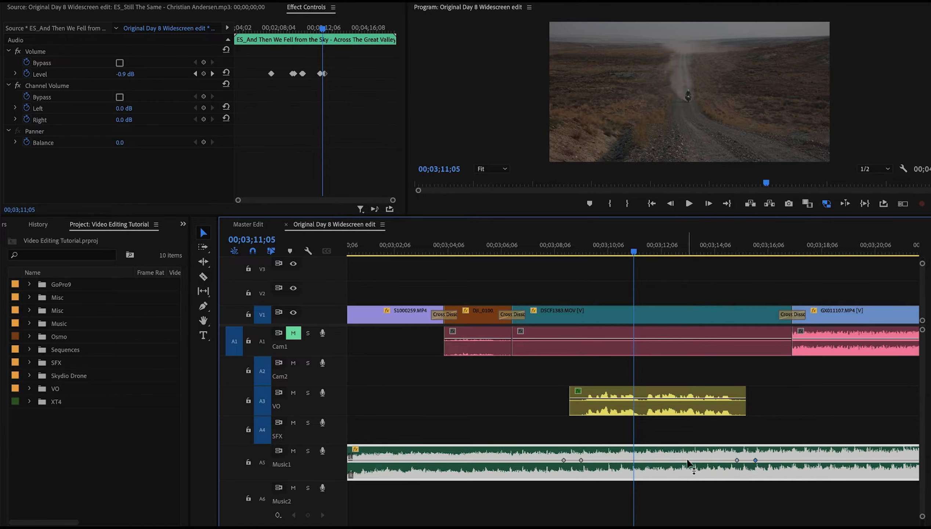
left_click_drag(700, 460, 700, 464)
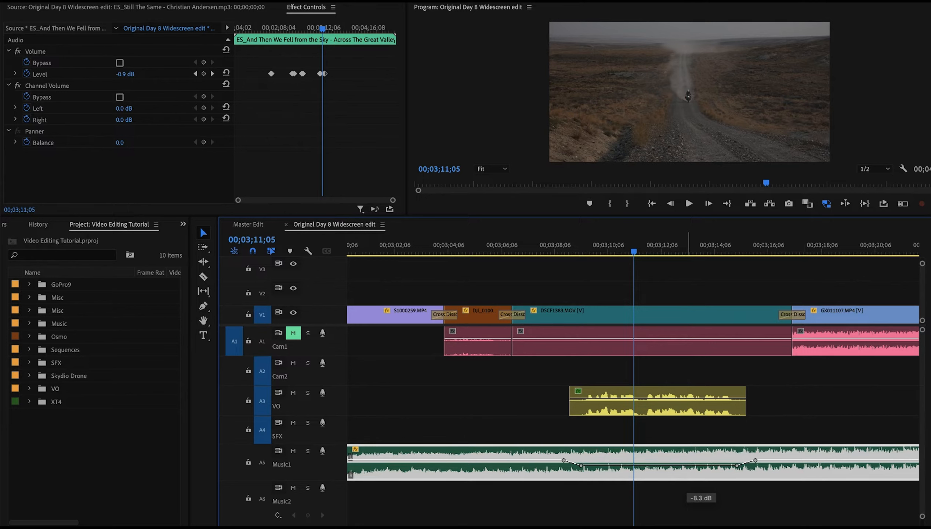
Lower the Music1 volume segment under the voice-over near 3:10 and play it back from about 3:08
left_click_drag(695, 465, 687, 468)
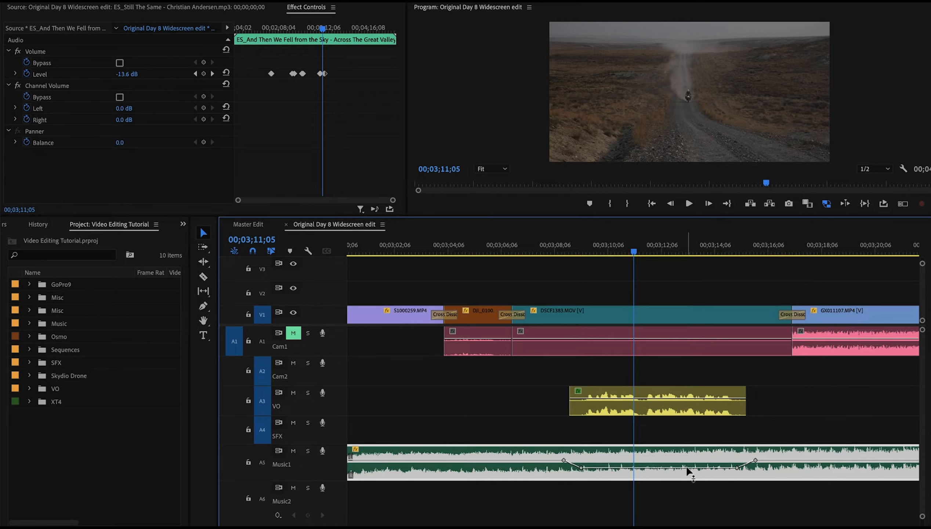
left_click(538, 239)
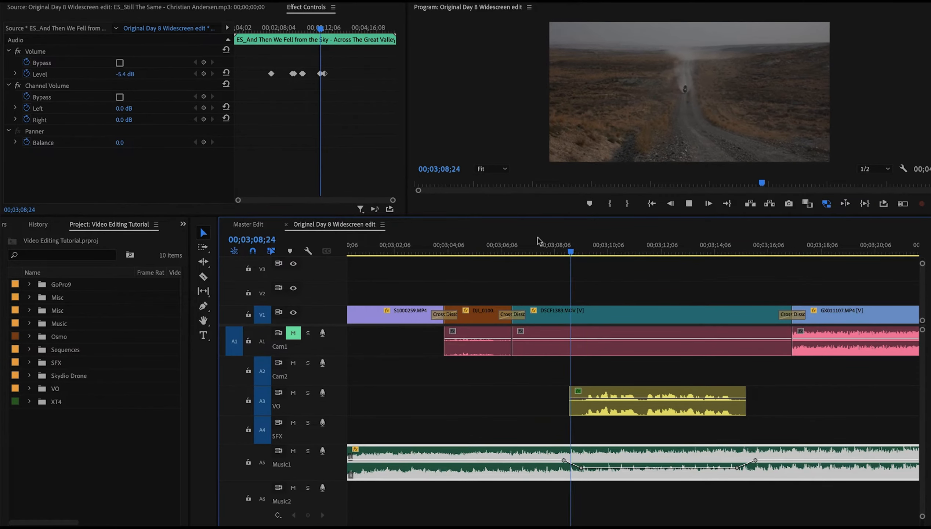
key("space")
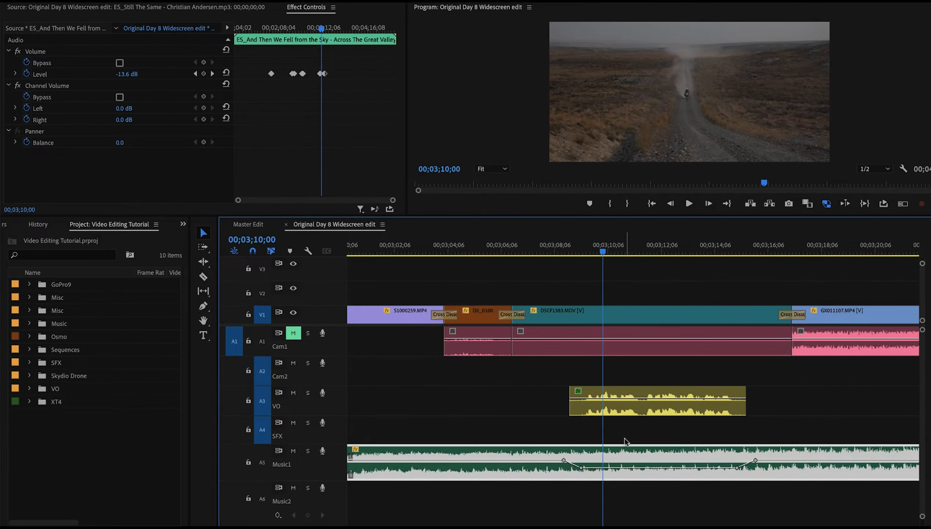
left_click_drag(647, 467, 647, 466)
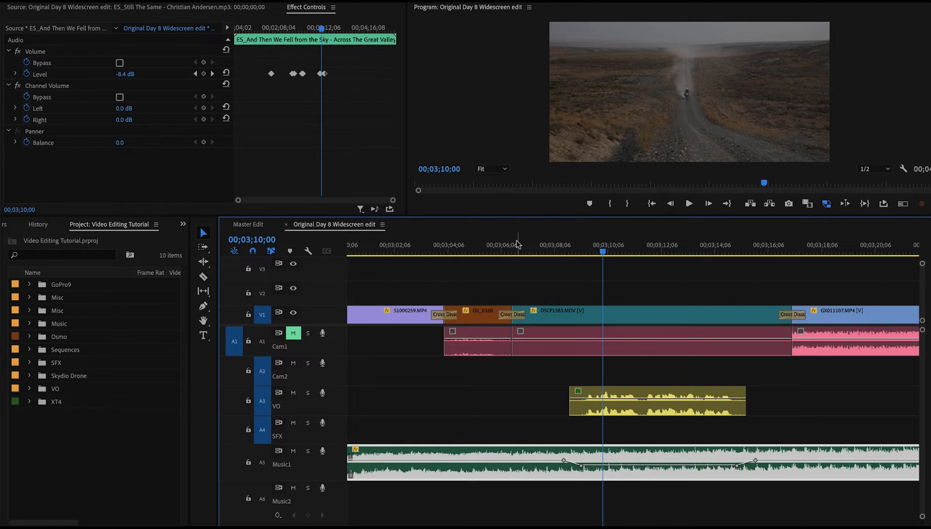
left_click(504, 248)
key("space")
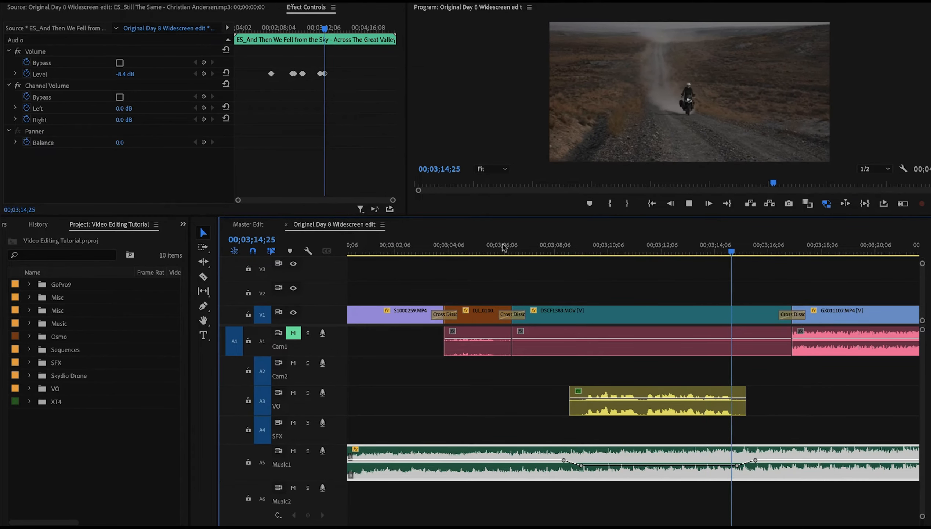
key("space")
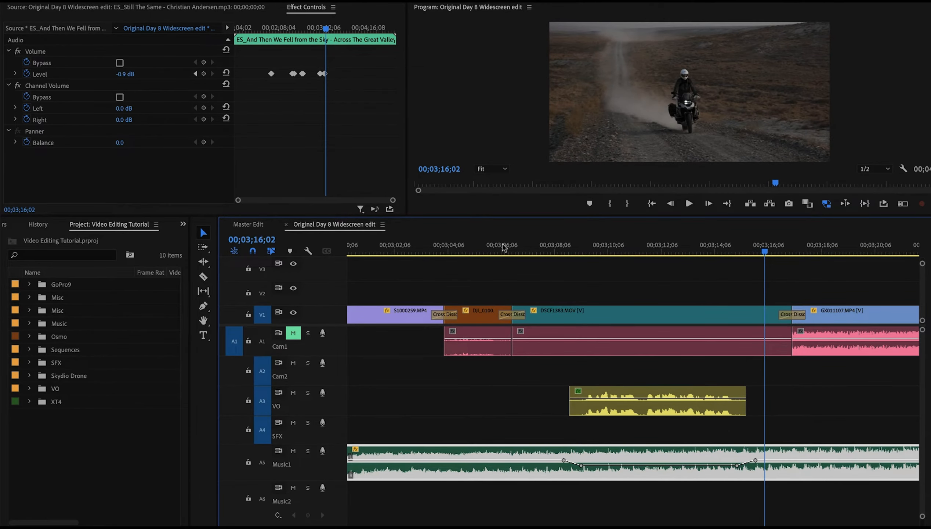
Move the Music1 keyframe after the voice-over earlier to about 3:13:22 and replay from 3:10
left_click(738, 466)
left_click_drag(721, 465, 712, 466)
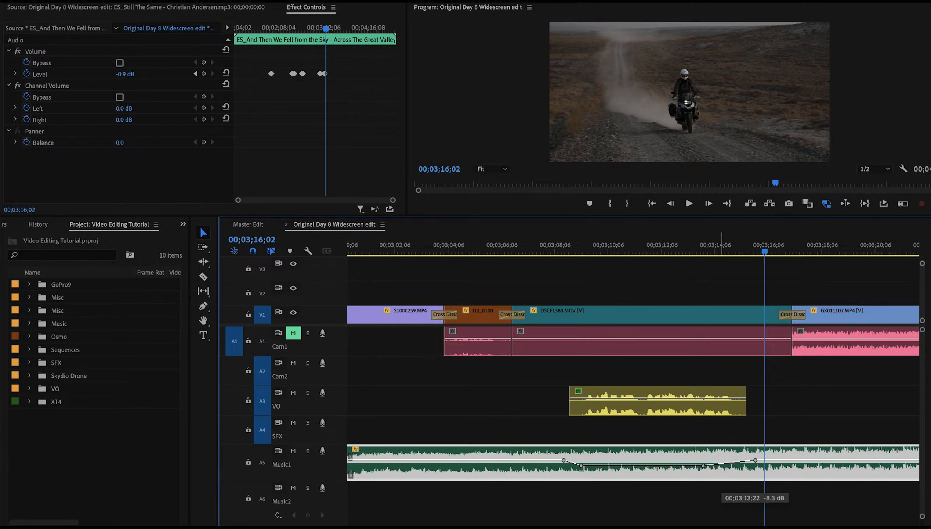
left_click_drag(704, 467, 704, 466)
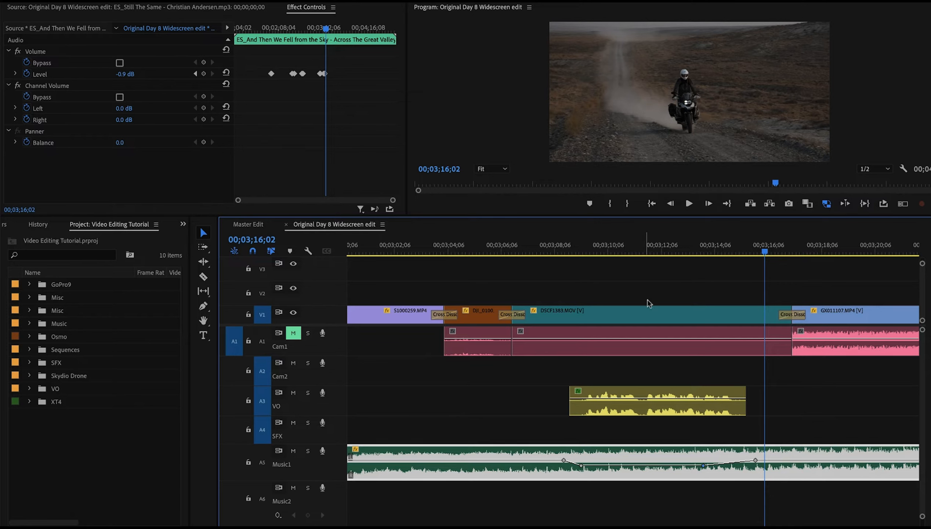
left_click(542, 240)
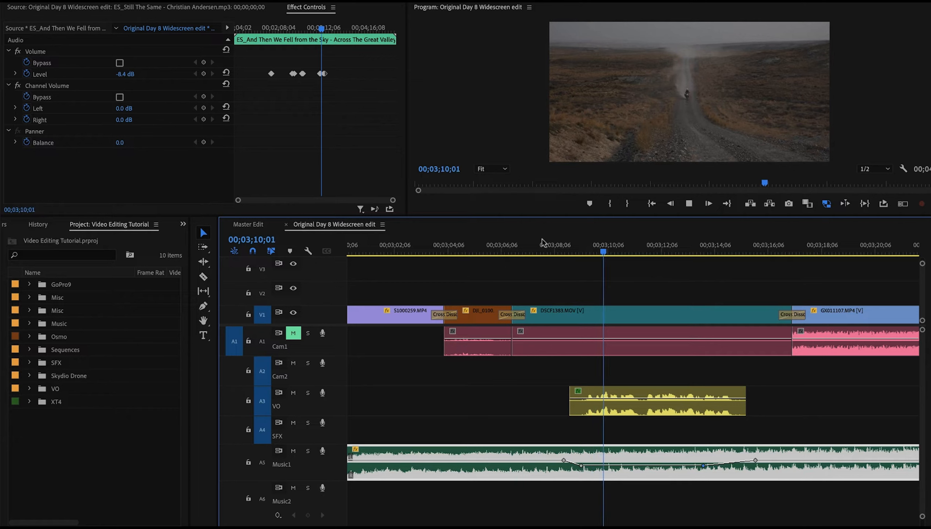
key("space")
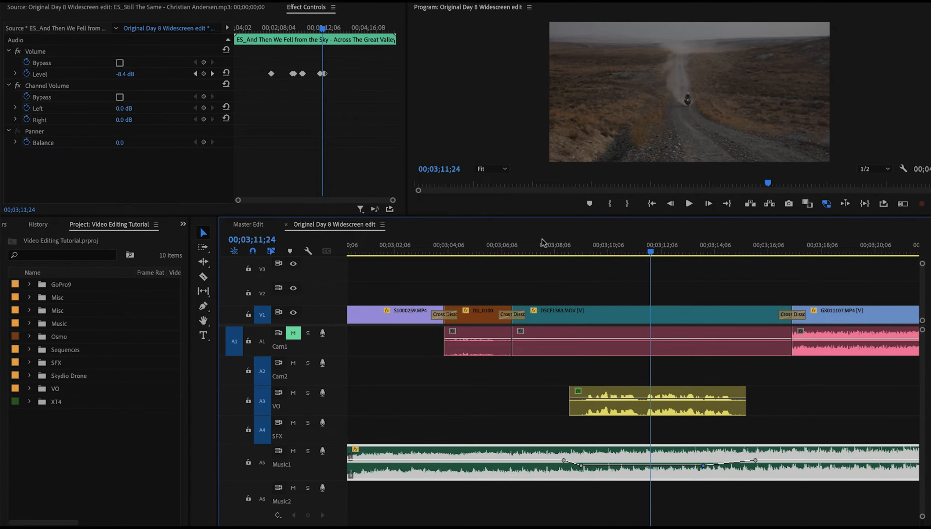
Shift the Music1 keyframe before the voice-over to about 3:08:25 and play the section back
left_click(582, 466)
left_click_drag(583, 467, 596, 465)
left_click(565, 460)
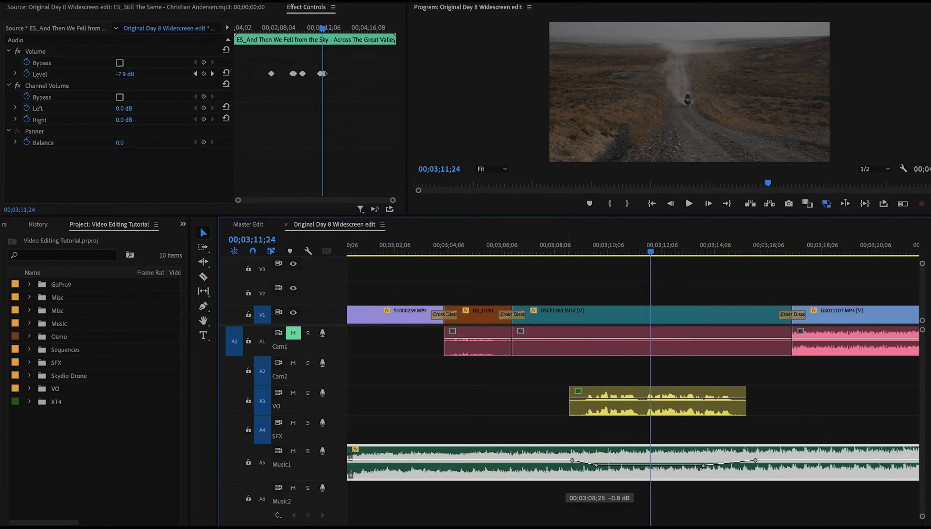
left_click_drag(568, 461, 568, 461)
left_click(556, 252)
key("space")
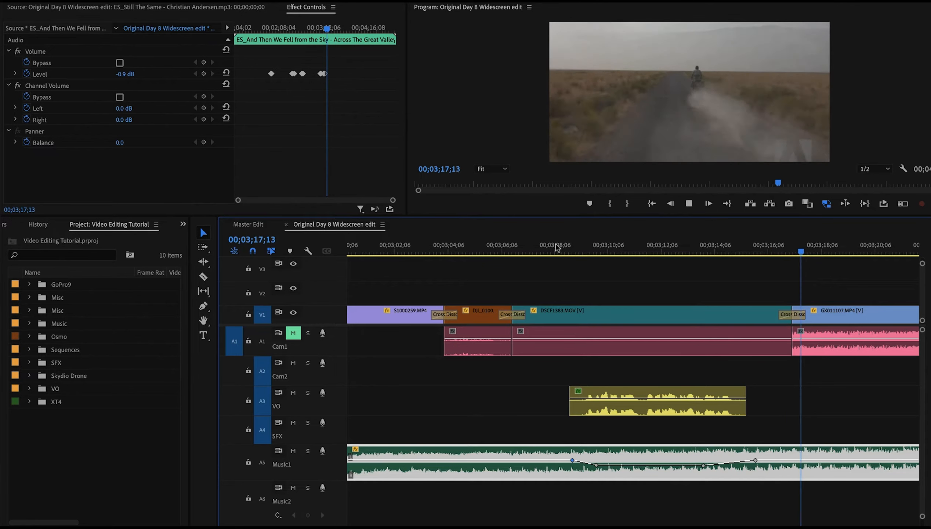
key("space")
Play back the final section of the edit around 4:45 to review how the music ends
key("minus")
key("minus")
key("minus")
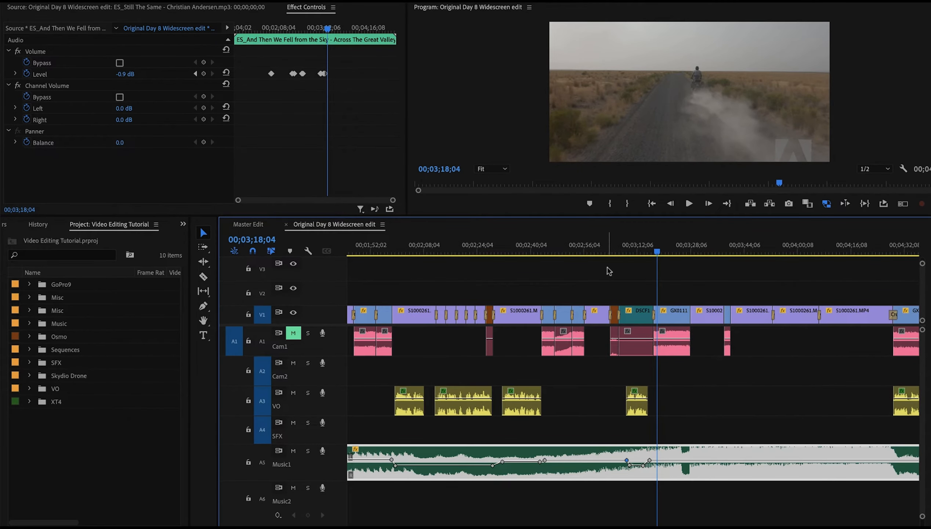
left_click_drag(658, 256, 839, 258)
scroll(837, 257, "down", 5)
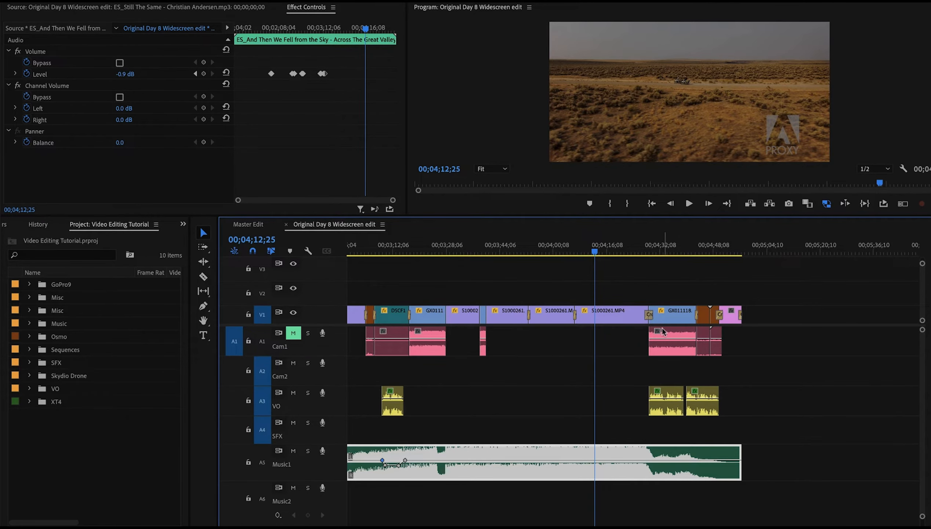
key("=")
scroll(656, 291, "right", 4)
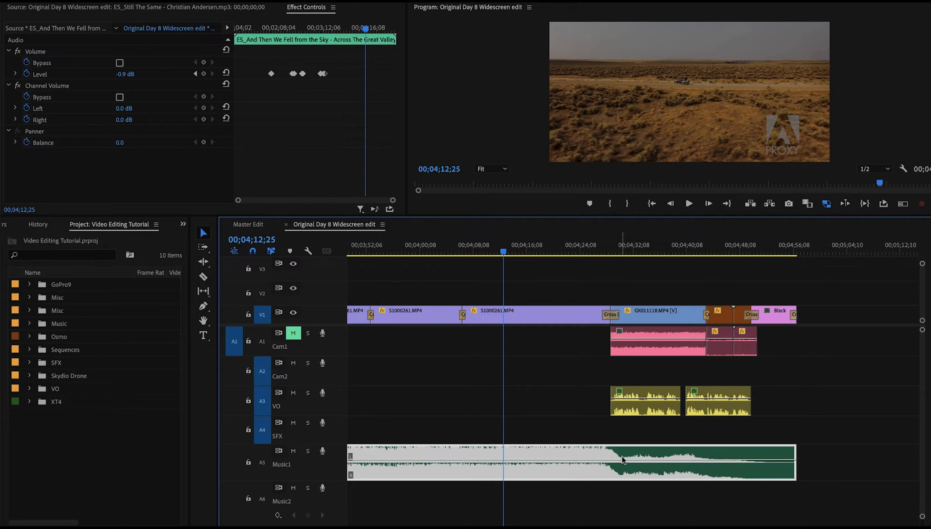
left_click(574, 250)
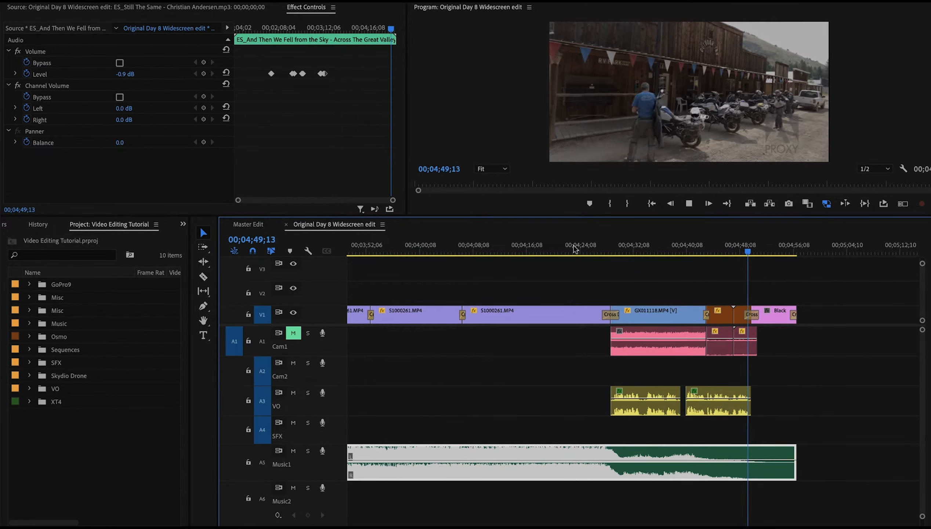
key("space")
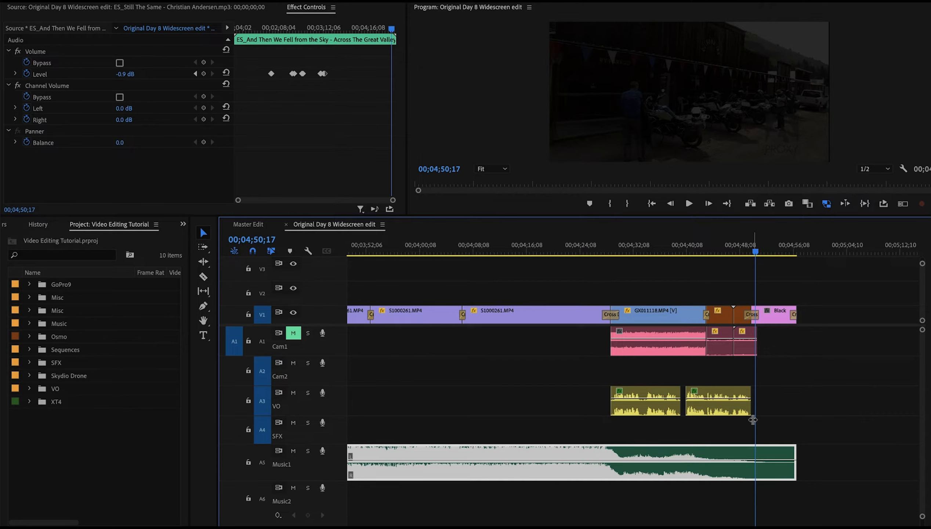
Save the project and play the edit's opening from the beginning
key("ctrl+s")
key("minus")
key("minus")
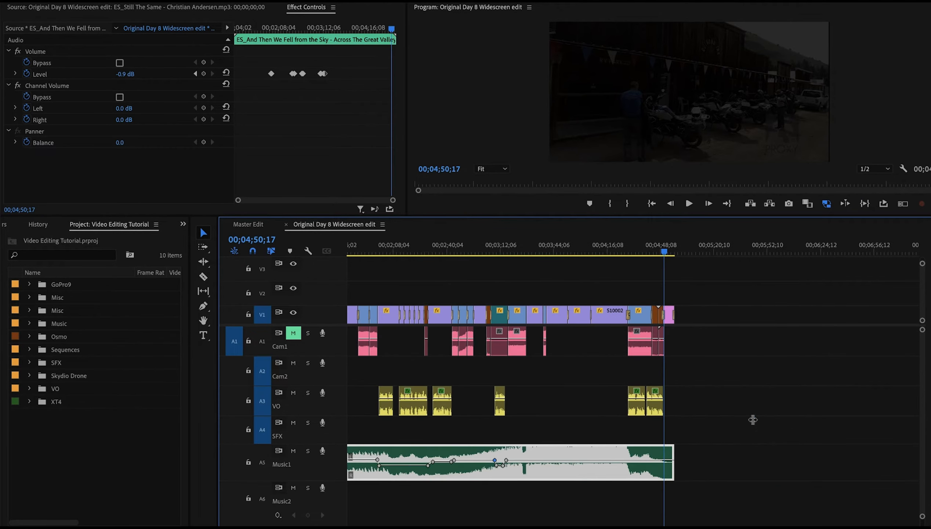
scroll(754, 422, "up", 5)
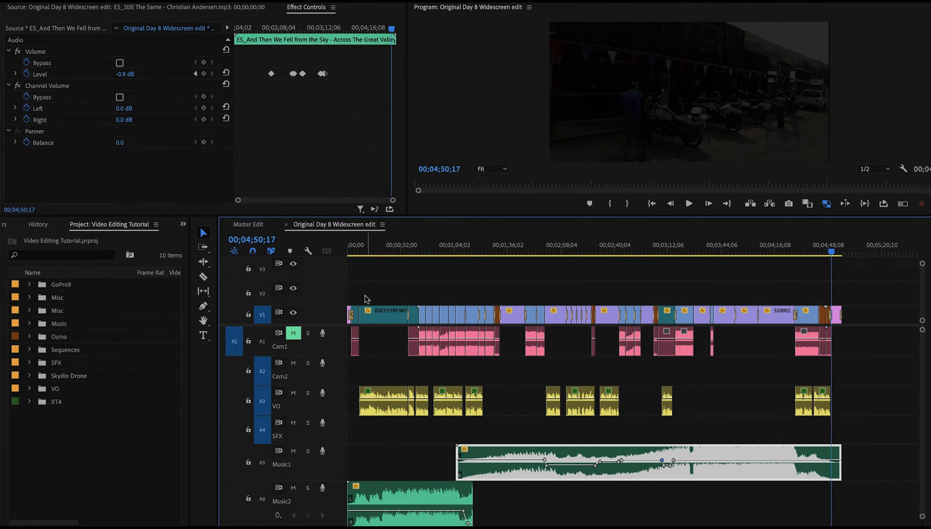
left_click(350, 245)
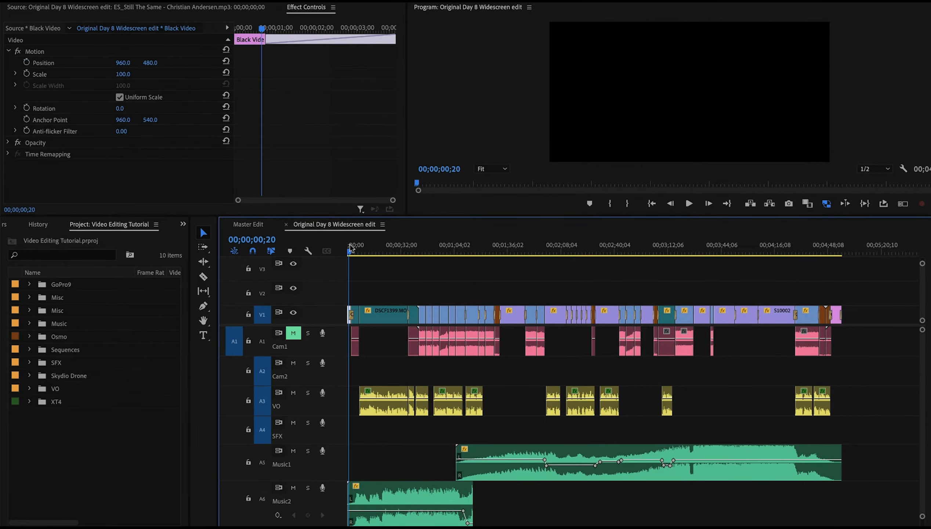
key("equal")
key("equal")
left_click_drag(352, 255, 345, 255)
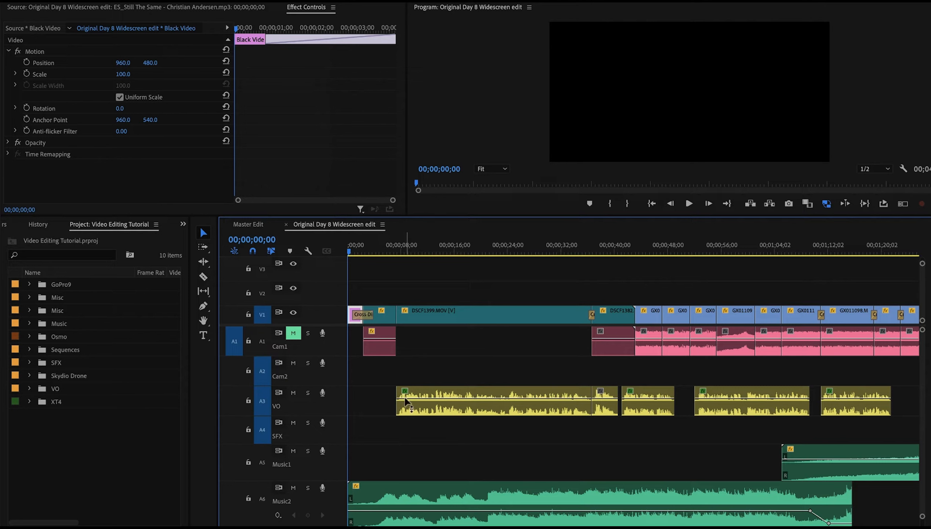
left_click(349, 249)
key("space")
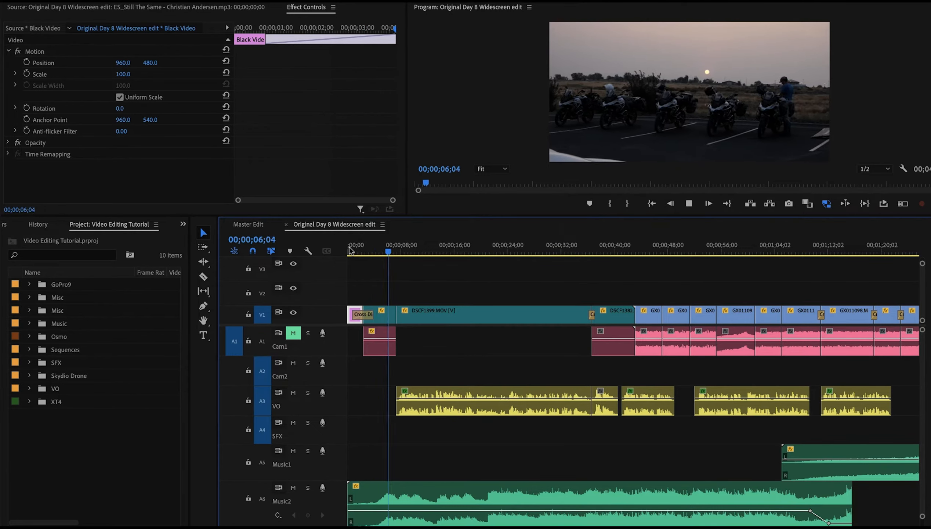
key("space")
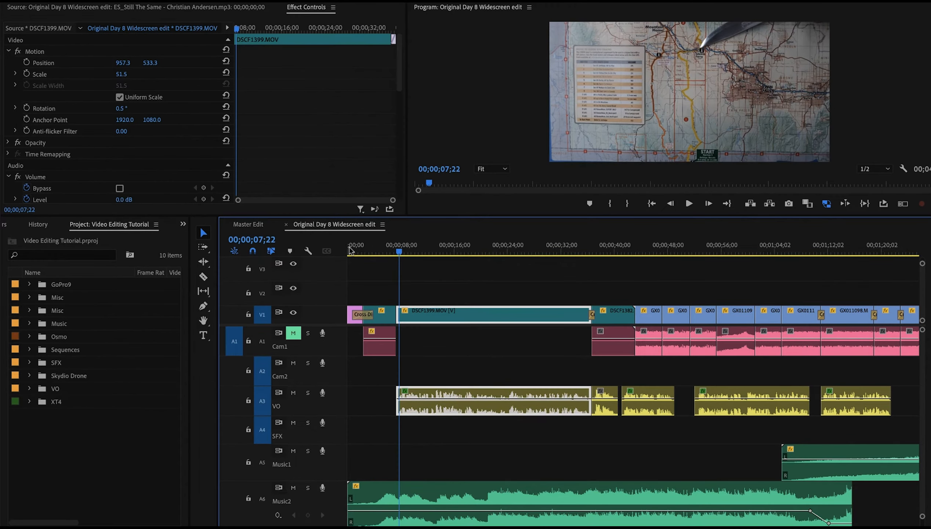
Raise the Music2 volume keyframe near 0:06 slightly and play the opening to review it
left_click(400, 511, "ctrl")
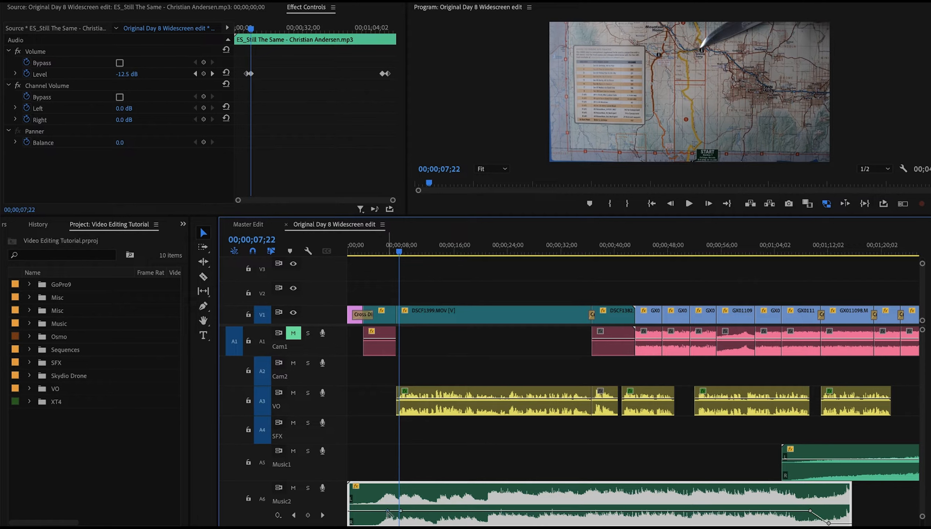
left_click_drag(388, 509, 388, 505)
left_click(350, 250)
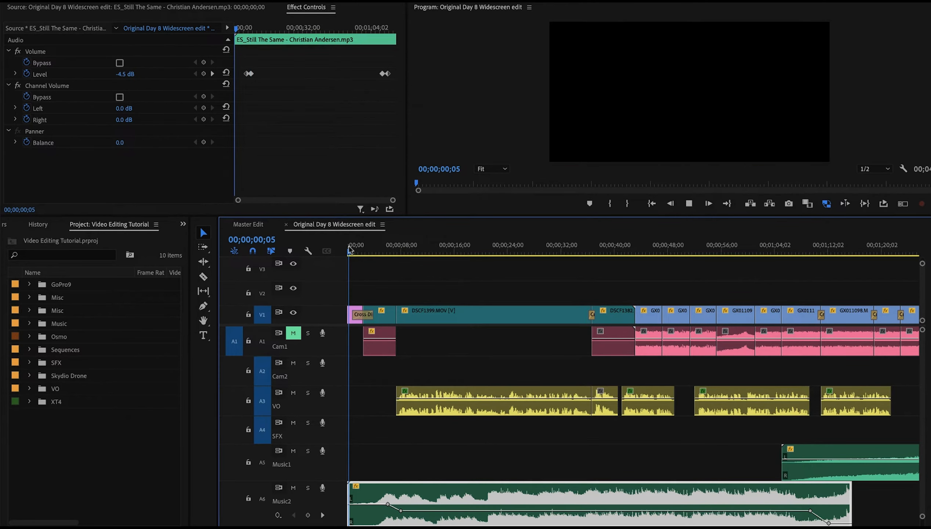
key("space")
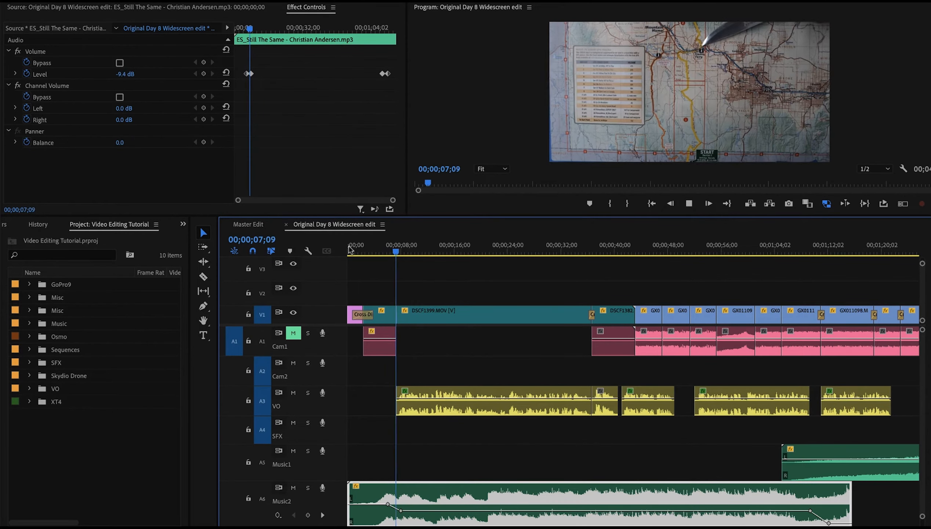
key("space")
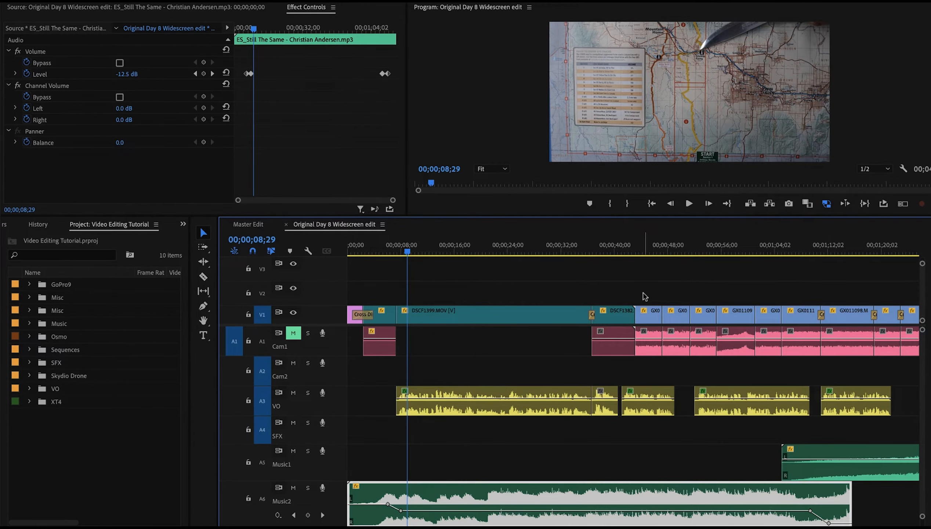
Solo the Cam1 track, listen to it alone from about 0:43, then unsolo it
scroll(644, 296, "right", 3)
left_click(554, 247)
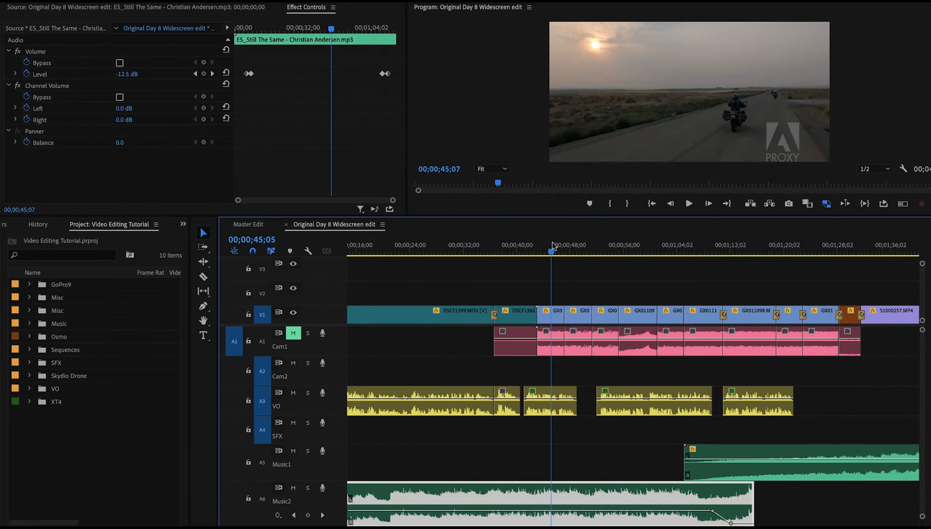
left_click(542, 251)
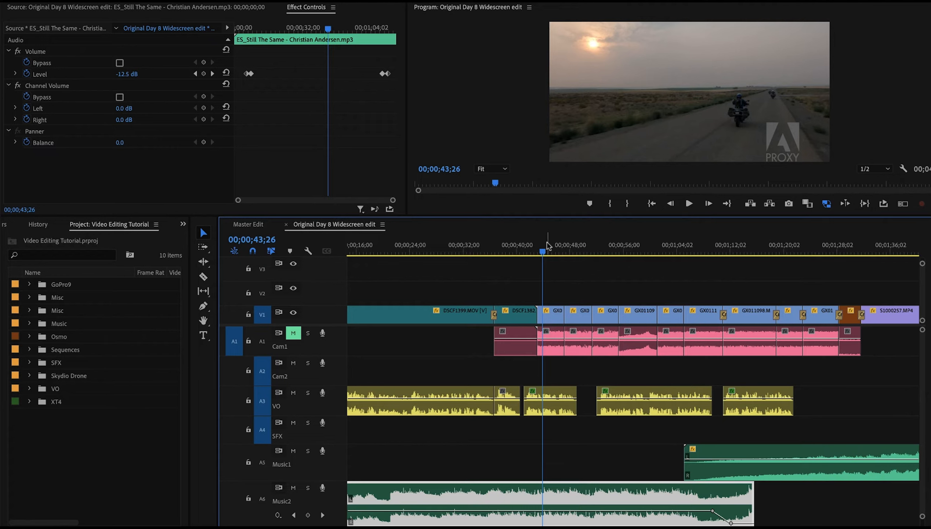
left_click(294, 333)
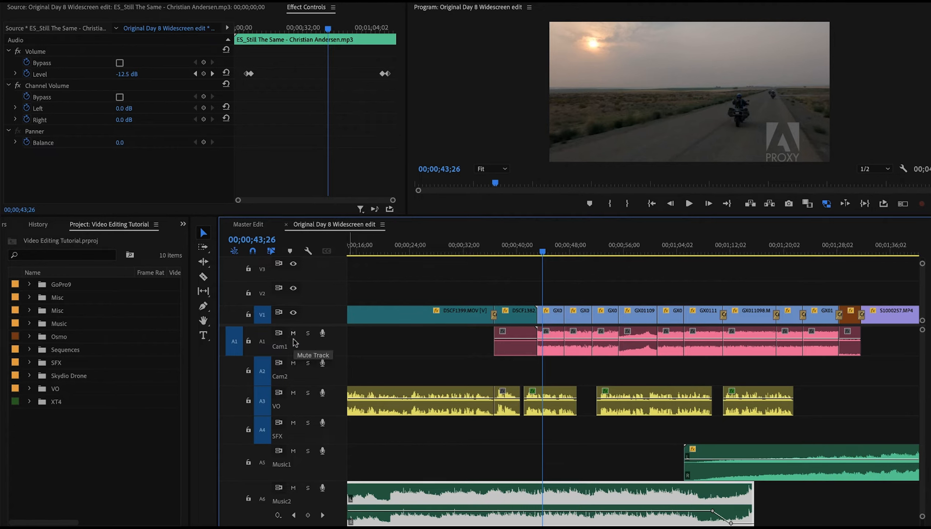
left_click(308, 332)
key("space")
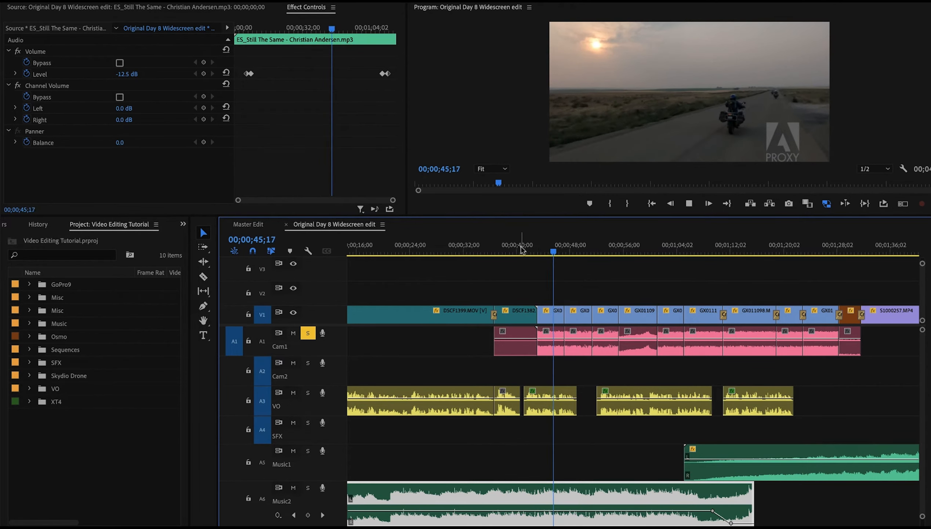
key("space")
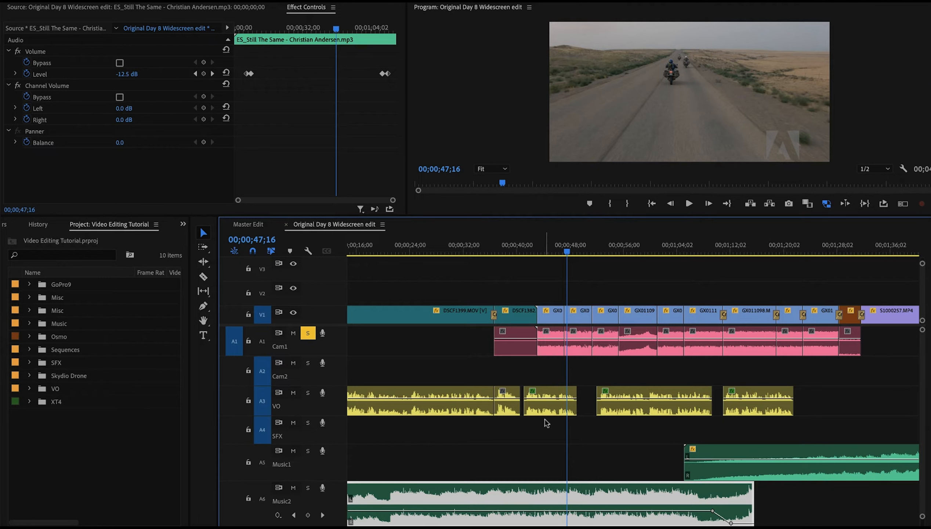
left_click(308, 333)
Mark an in point near 0:43:04 and an out point near 0:47:01 on the timeline
left_click(538, 251)
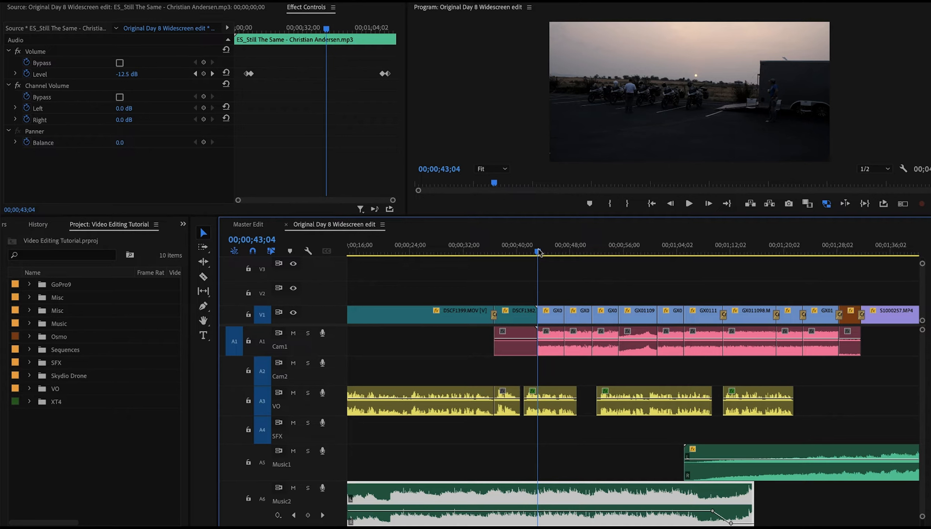
key("i")
left_click(564, 251)
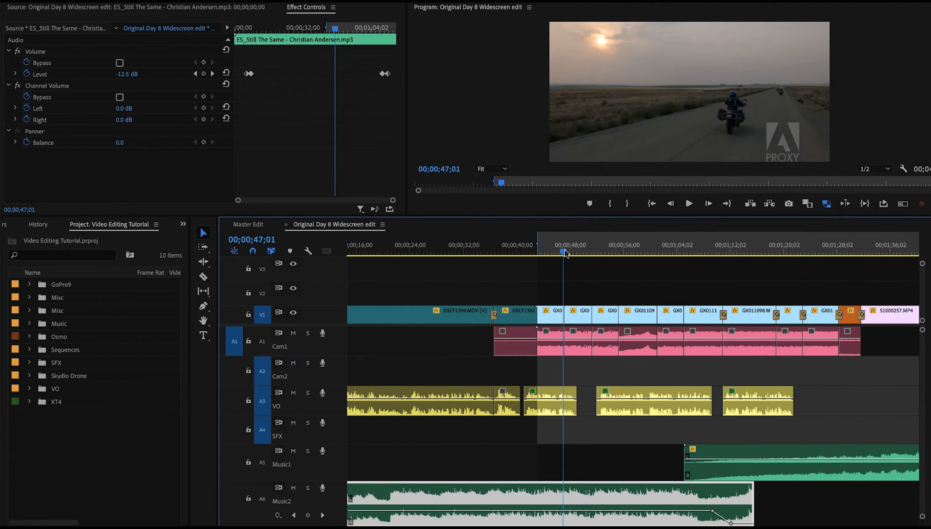
key("o")
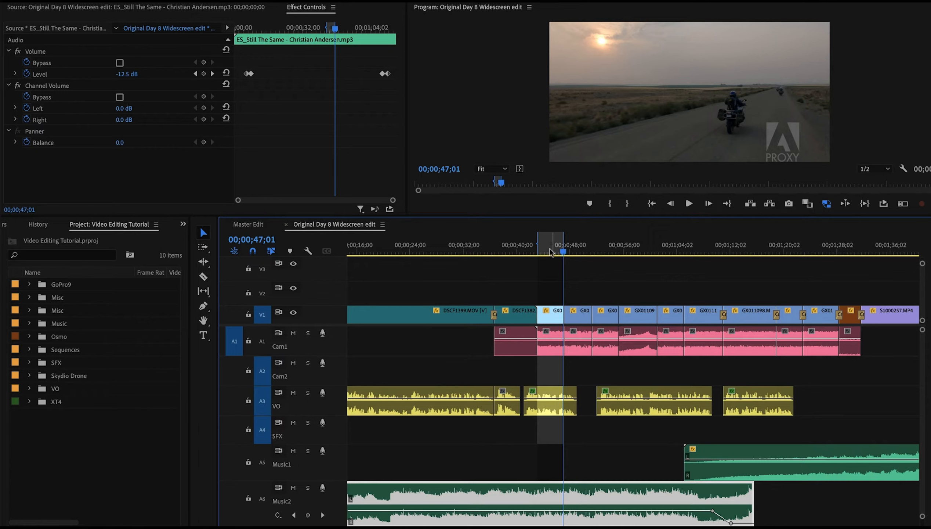
Turn on loop playback for the marked range and lower the Cam1 clip's volume there to about -16.8 dB
left_click(885, 205)
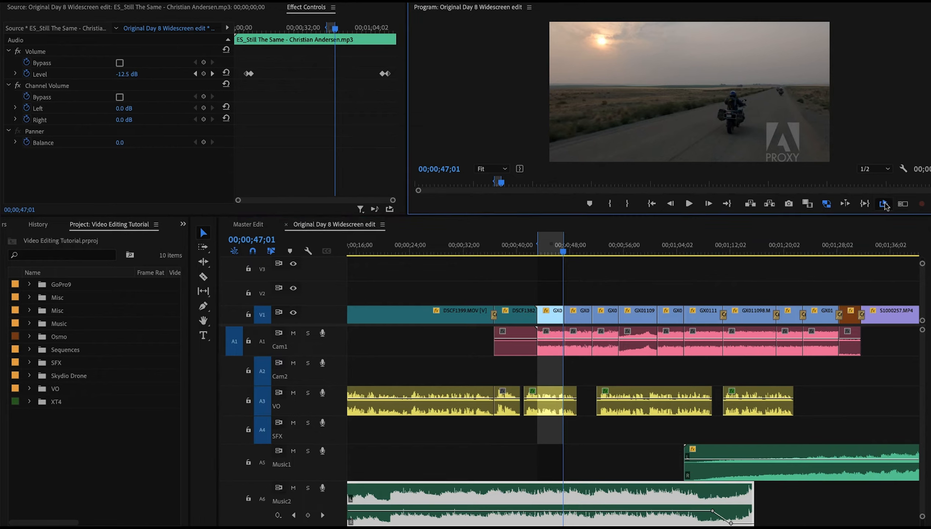
key("space")
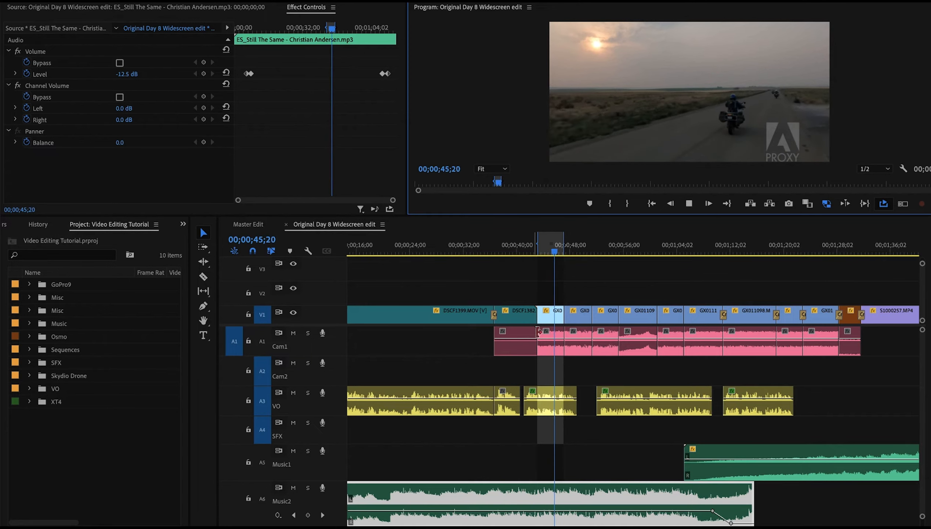
left_click_drag(550, 339, 550, 345)
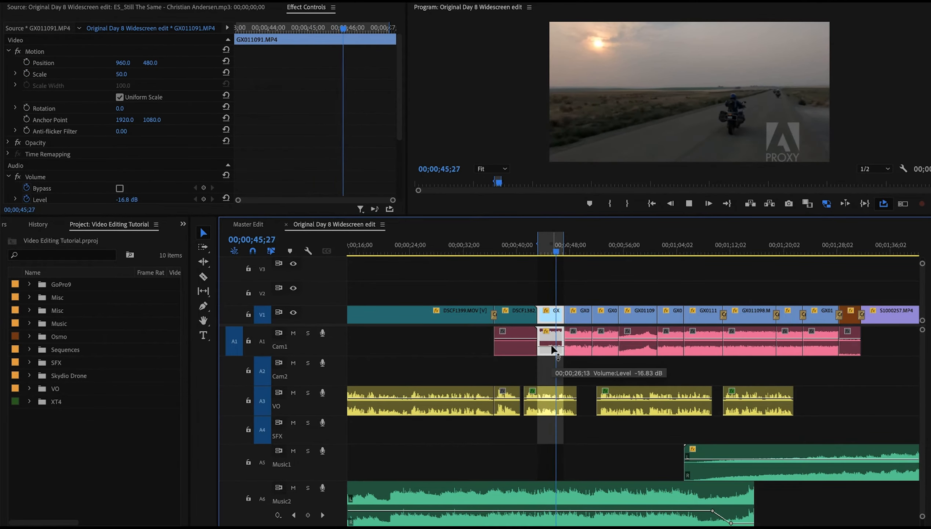
key("space")
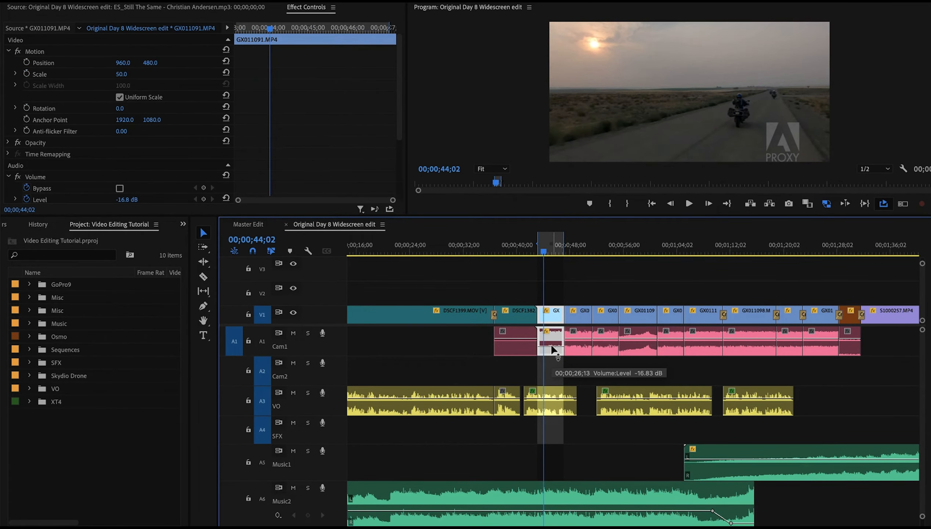
Toggle the Cam1 track mute on and off repeatedly to compare the sound with and without it
left_click(293, 333)
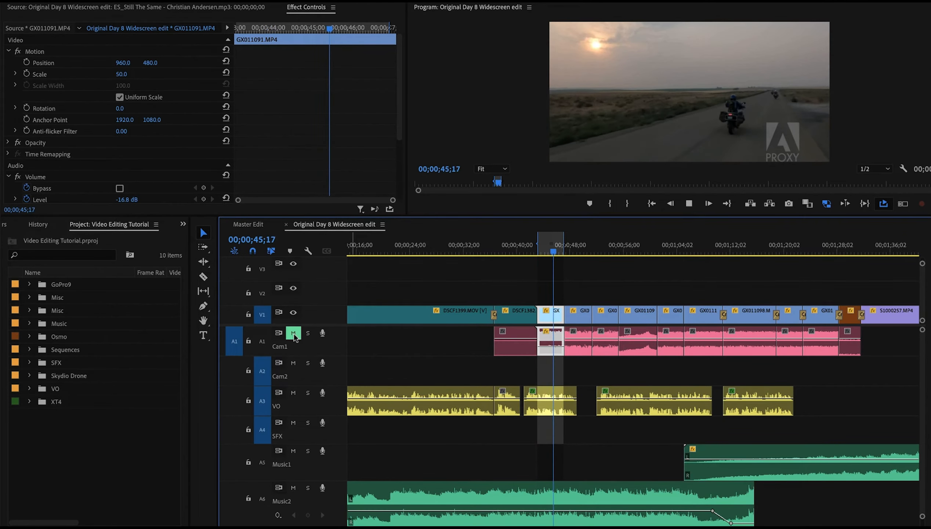
left_click(294, 334)
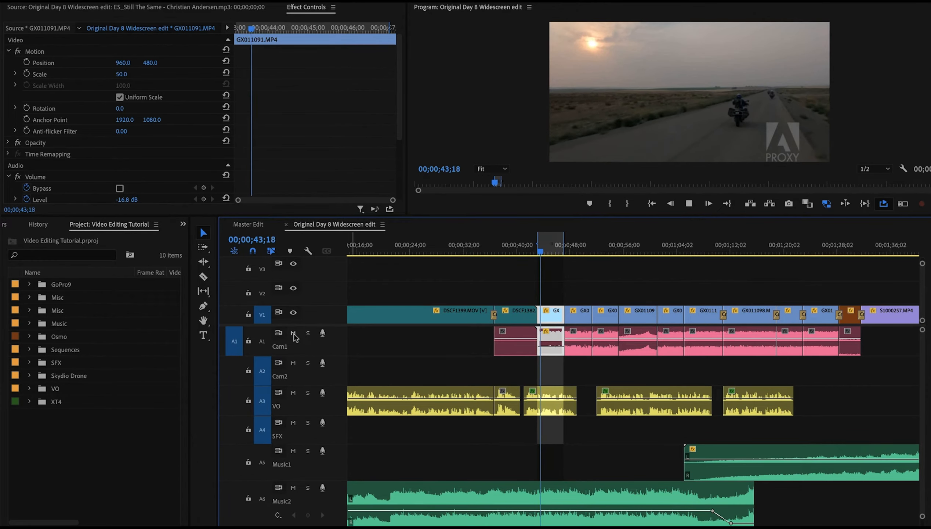
left_click(294, 334)
left_click(294, 334)
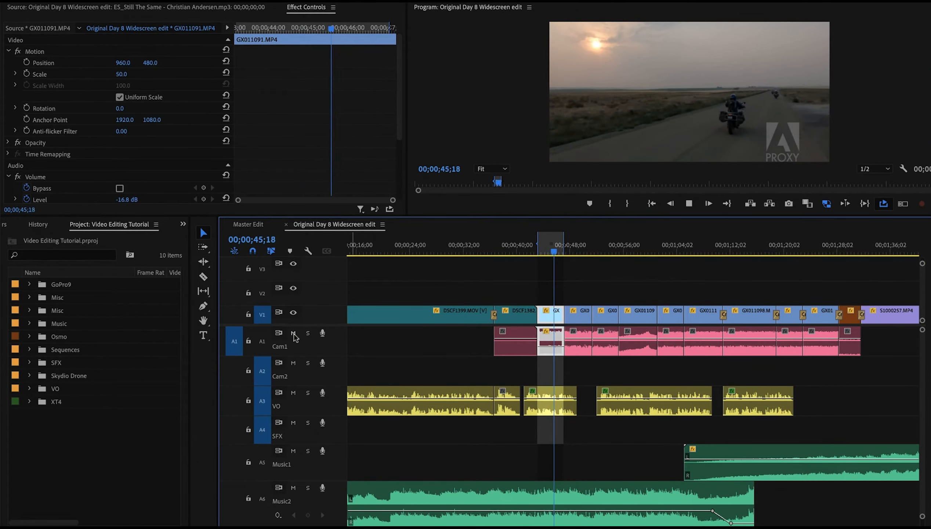
left_click(294, 334)
left_click(293, 333)
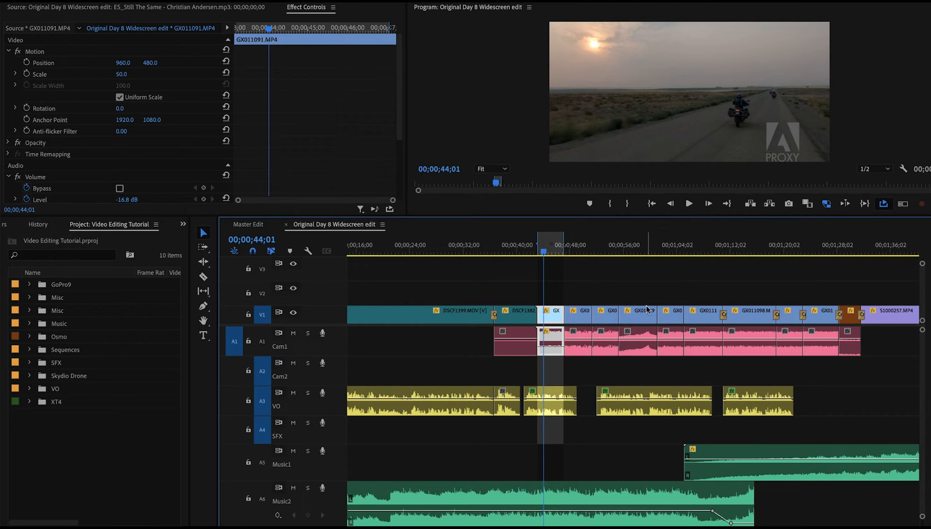
Clear the in and out points on the timeline
right_click(556, 247)
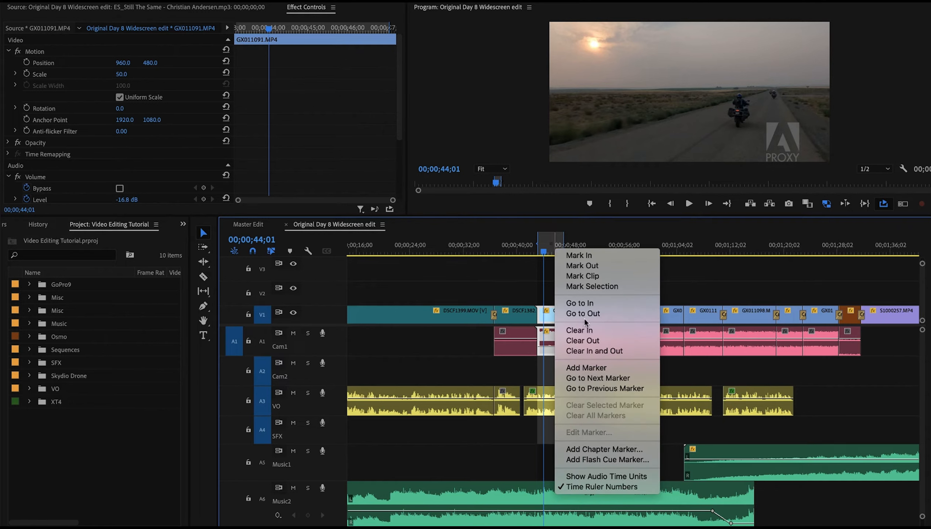
left_click(590, 352)
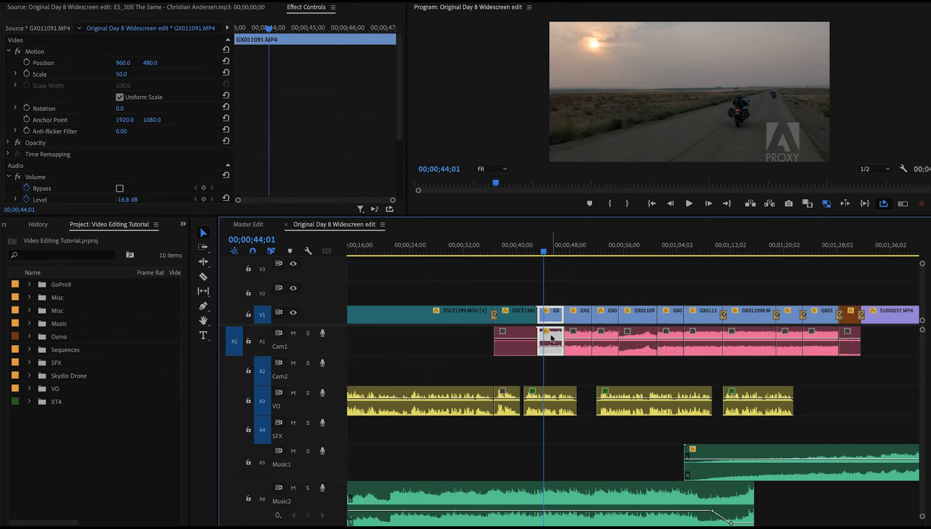
mouse_move(552, 347)
Copy the adjusted clip's Volume effect and paste it onto the selected Cam1 clips from about 0:44 to 1:28
left_click(7, 52)
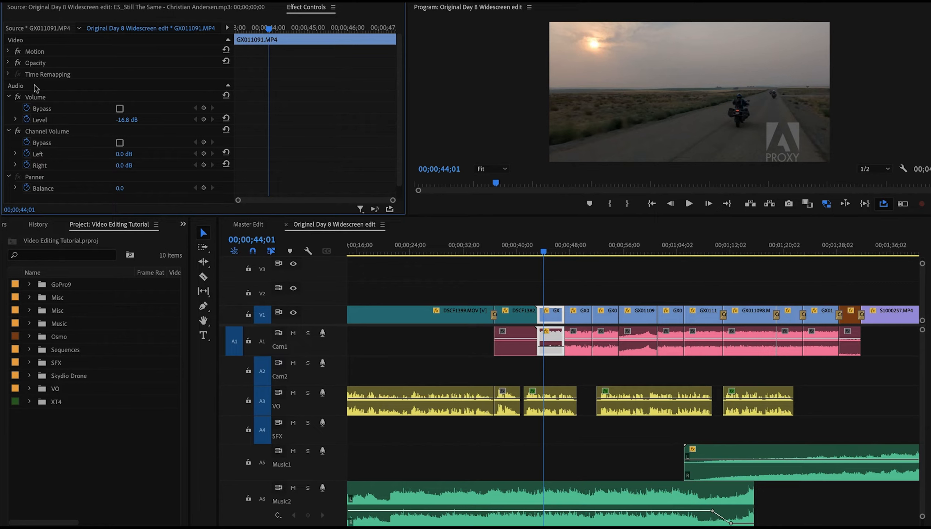
left_click(32, 98)
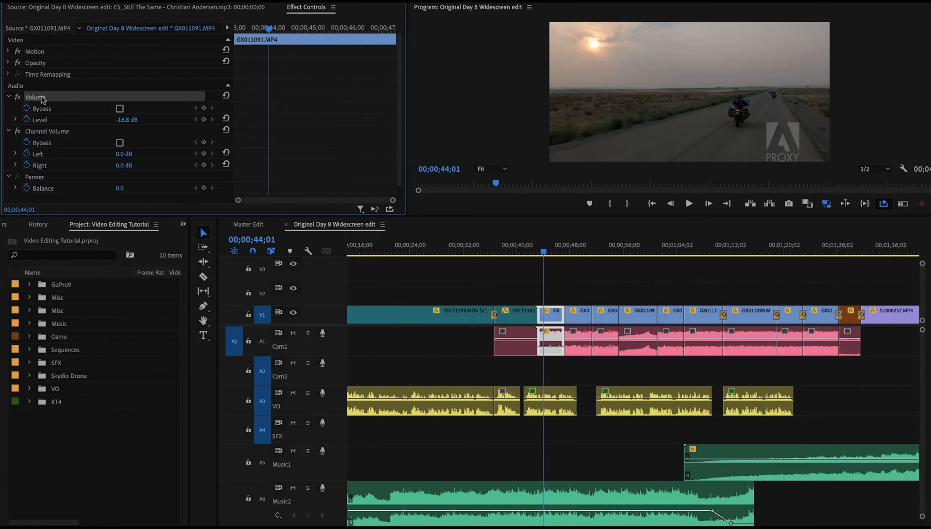
left_click(512, 251)
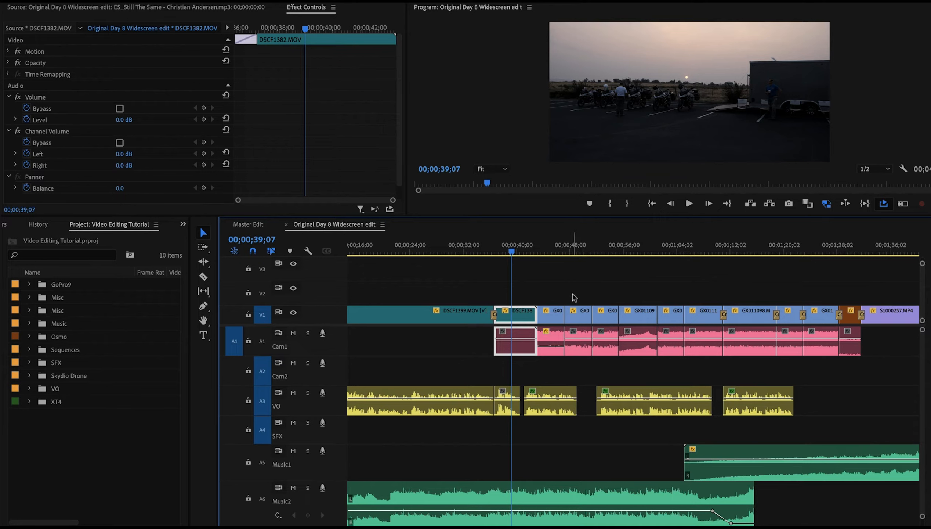
left_click_drag(576, 296, 816, 319)
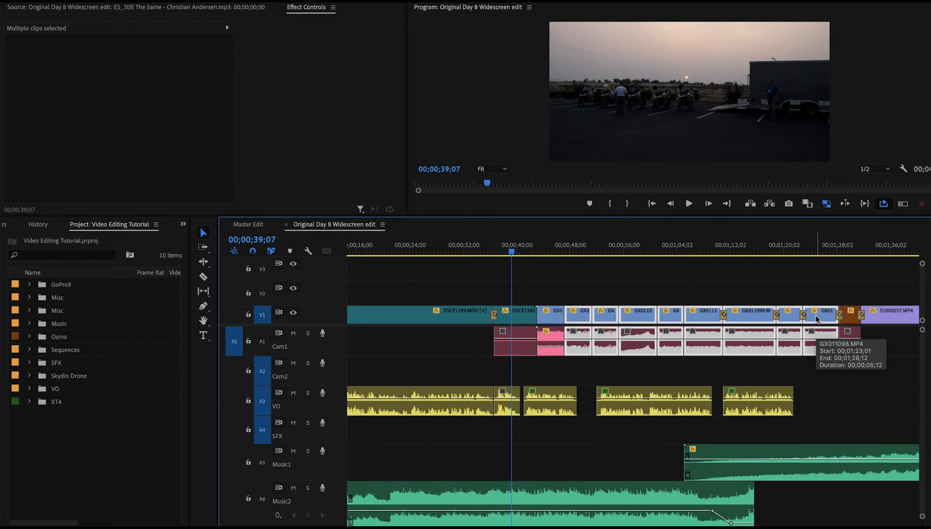
key("shift+[")
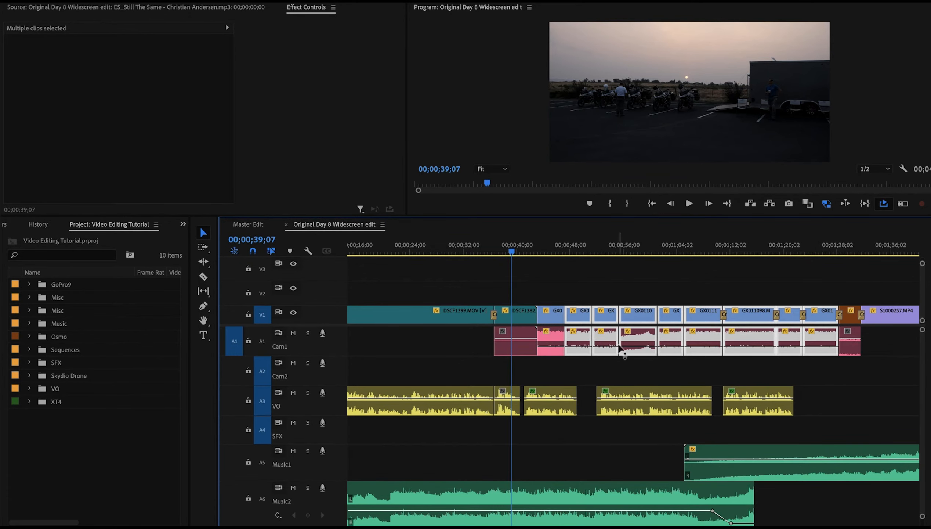
Select further Cam1 clips around 1:50 and 2:50 and apply the same volume setting to them
scroll(832, 352, "down", 8)
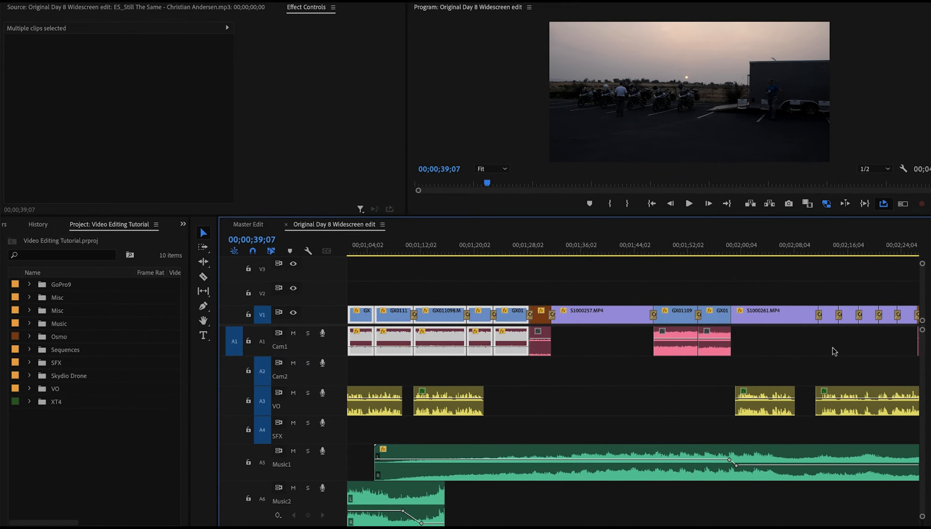
left_click_drag(674, 295, 724, 322)
scroll(719, 317, "down", 5)
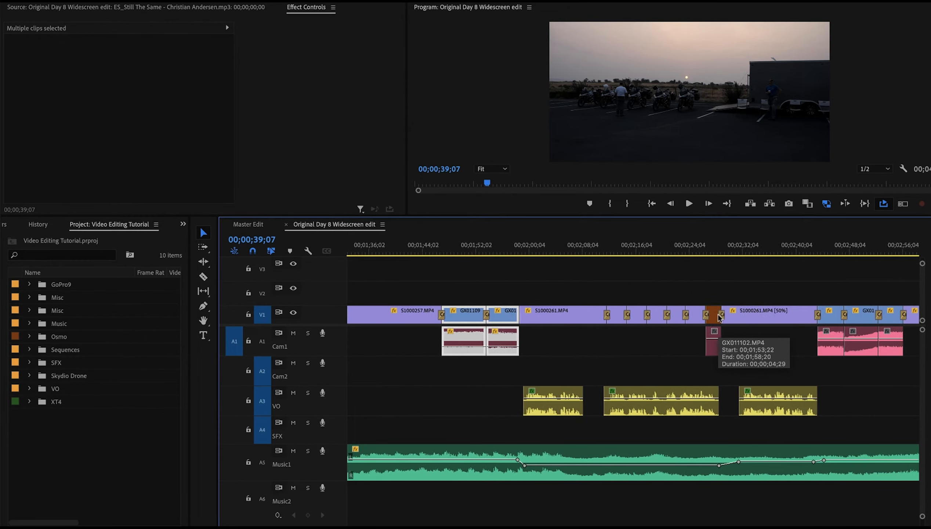
left_click_drag(812, 290, 876, 331)
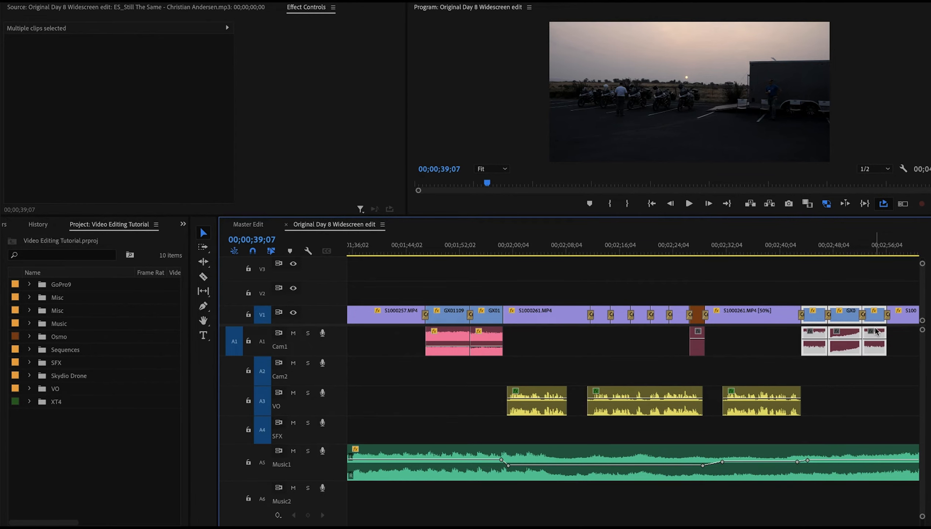
Paste the -16.8 dB volume setting onto the Cam1 clips near 3:15 and 3:38
scroll(876, 331, "down", 8)
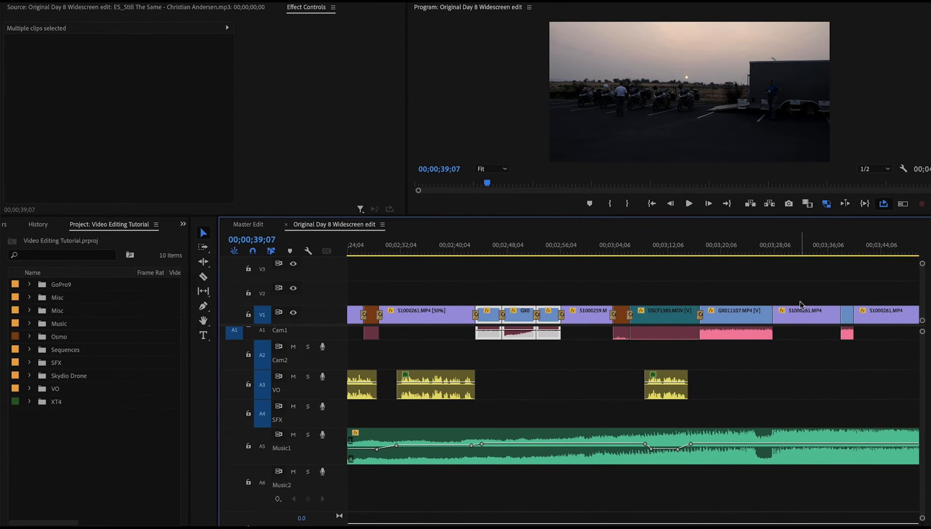
scroll(802, 305, "up", 1)
scroll(766, 411, "up", 1)
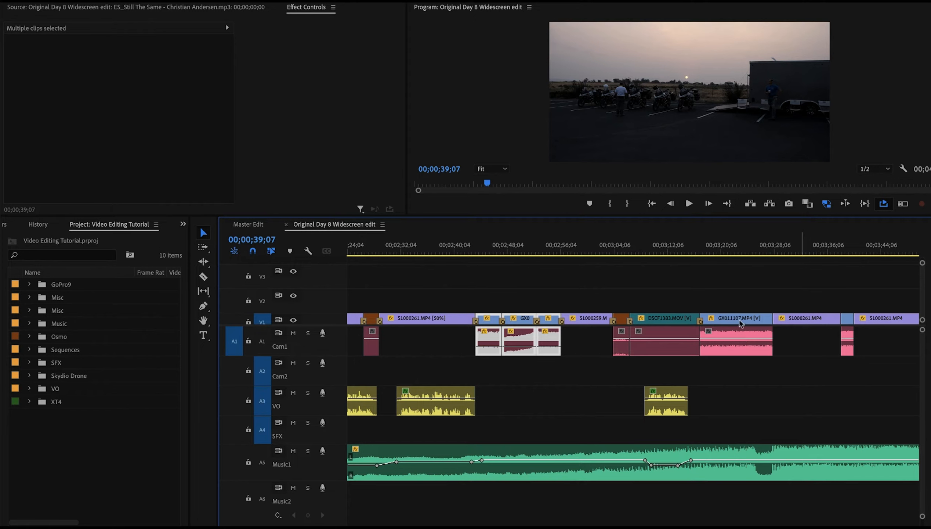
scroll(742, 292, "down", 1)
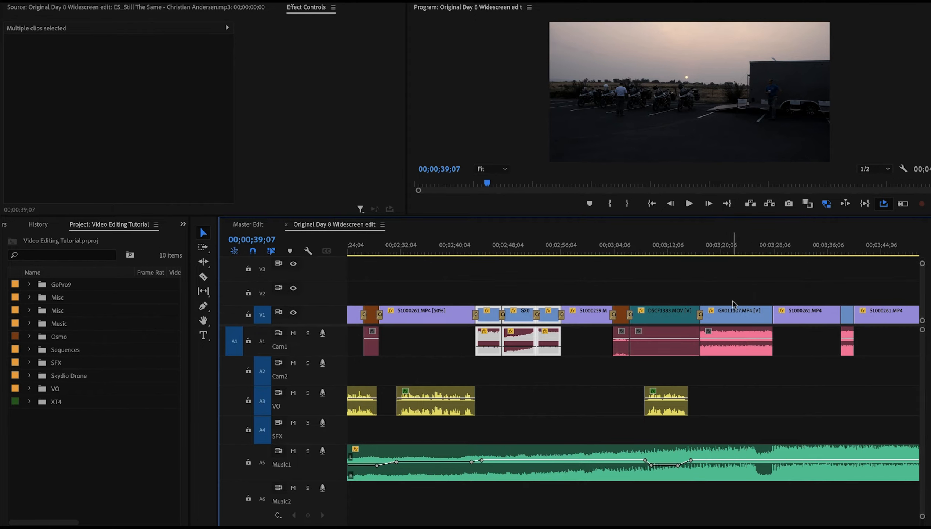
left_click(736, 312)
key("[")
left_click(847, 314)
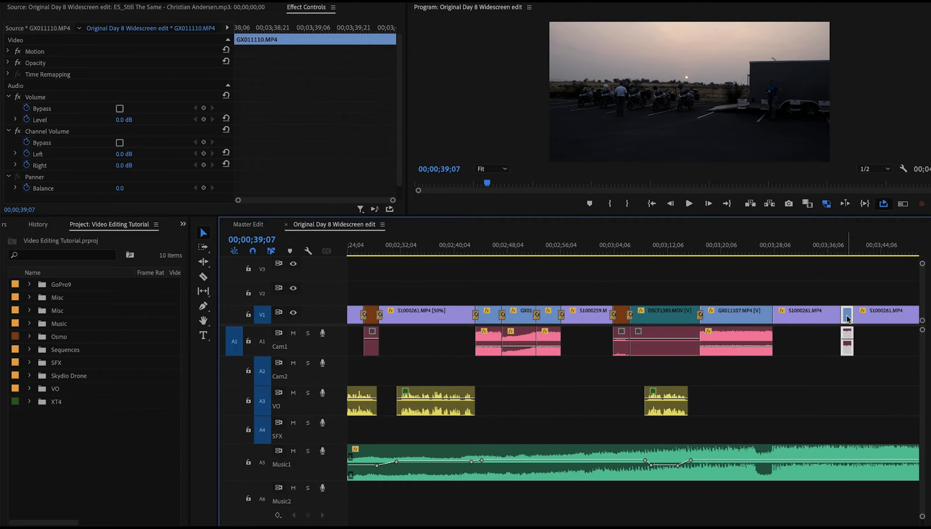
key("[")
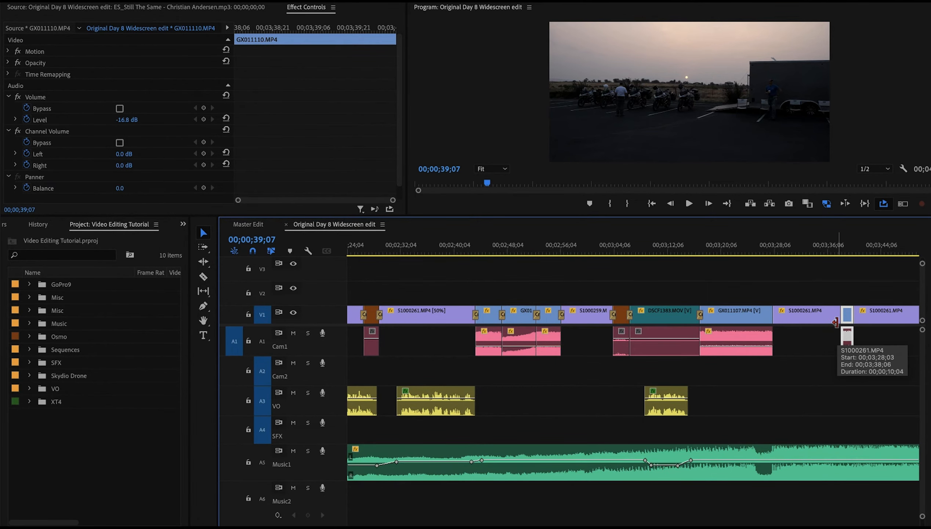
Paste the -16.8 dB volume setting onto the GX011118 clip near 4:35
scroll(836, 325, "down", 10)
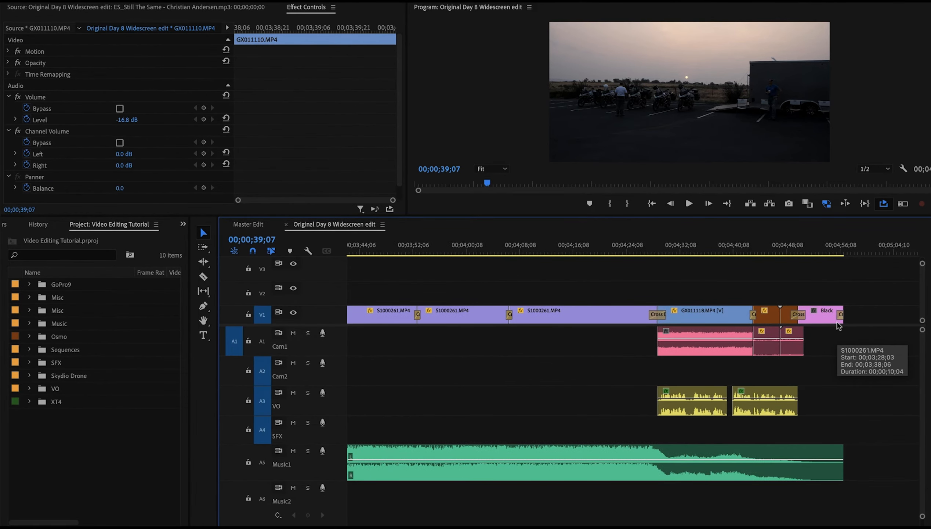
left_click(735, 315)
left_click(718, 240)
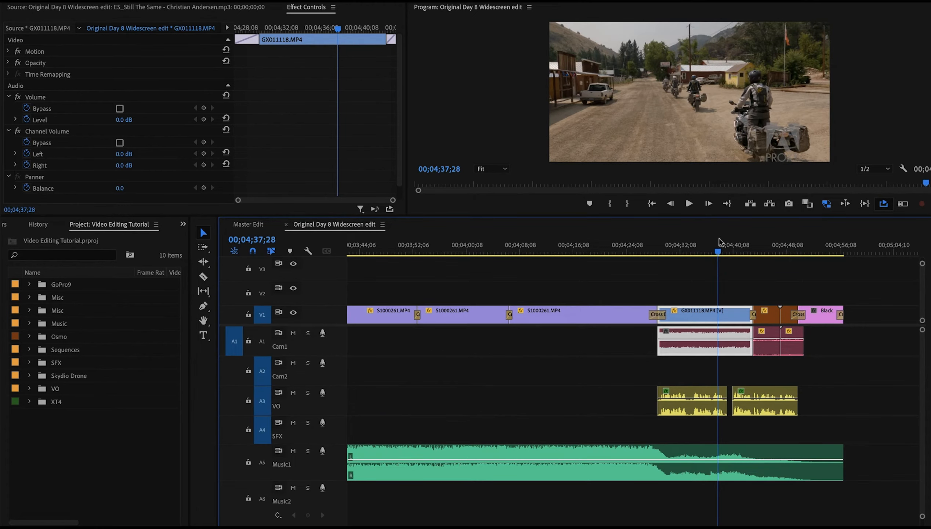
key("[")
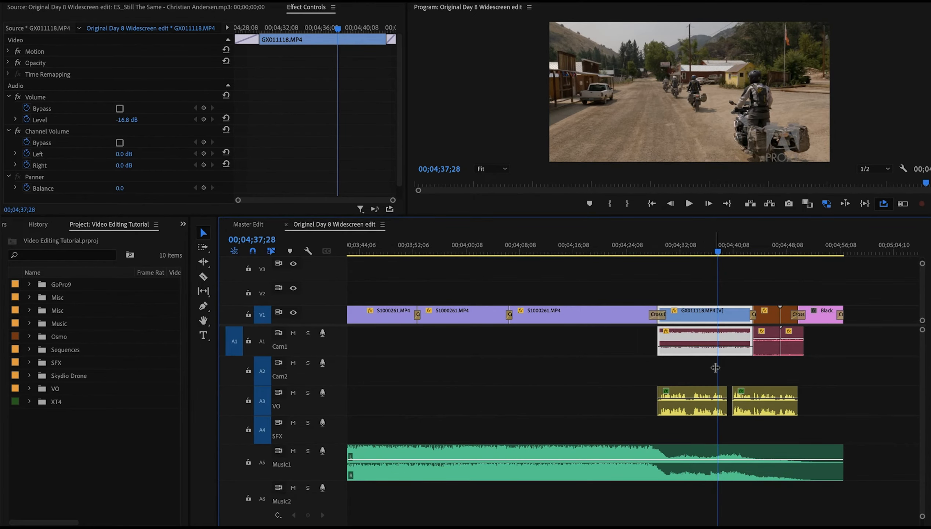
Play the edit from about 0:44 to review the Cam1 audio levels
scroll(715, 367, "up", 20)
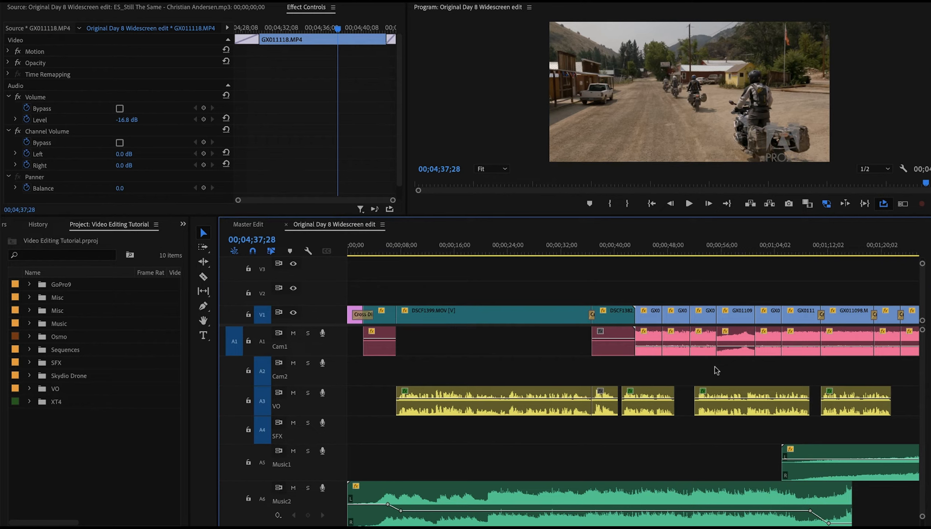
left_click(649, 247)
key("space")
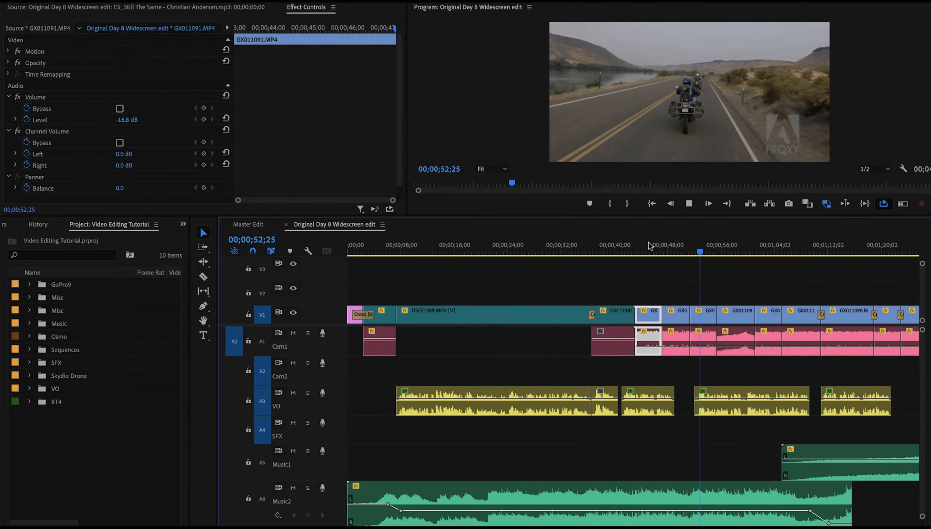
key("space")
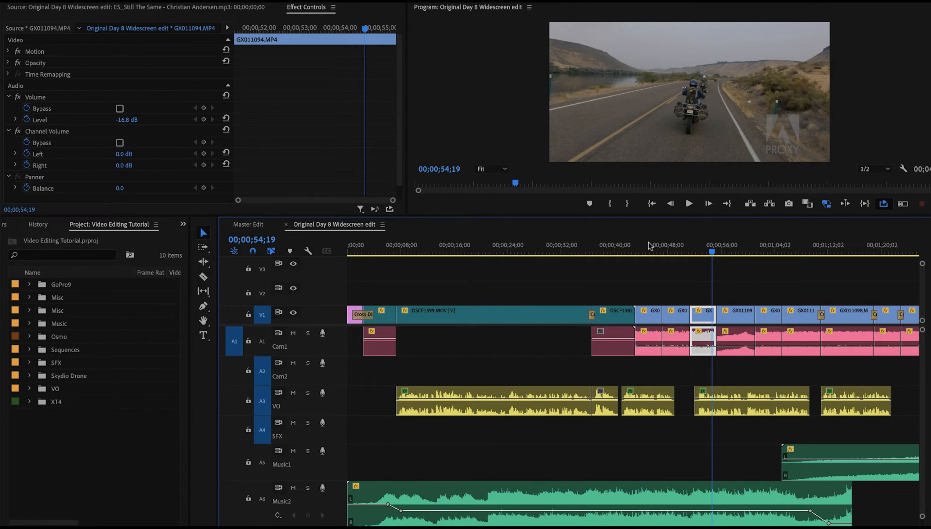
key("space")
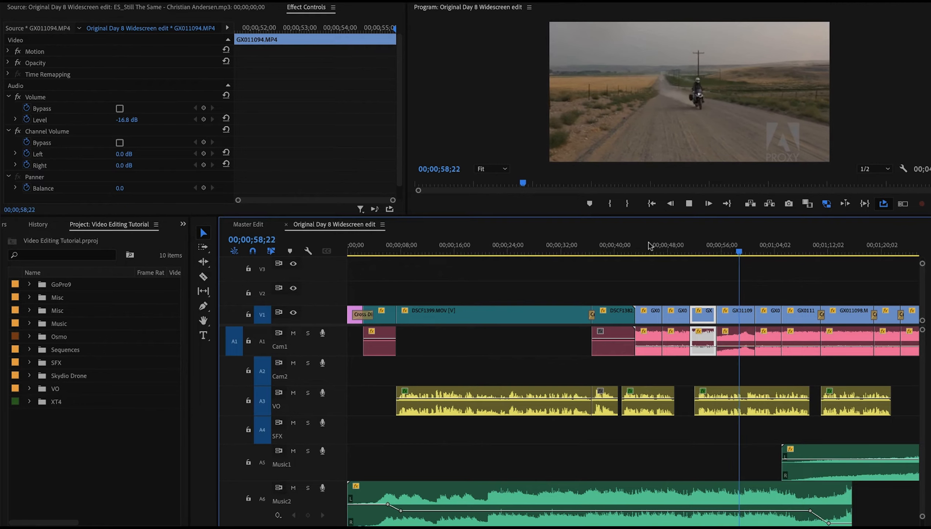
key("space")
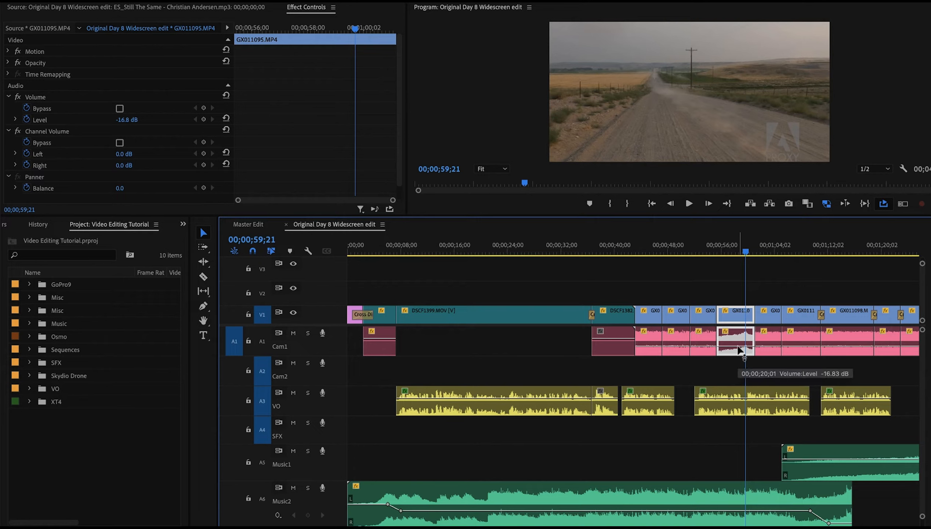
Raise the volume of the Cam1 clip near 0:58 to about -10.3 dB and replay that section
left_click_drag(739, 348, 739, 342)
left_click(700, 250)
key("space")
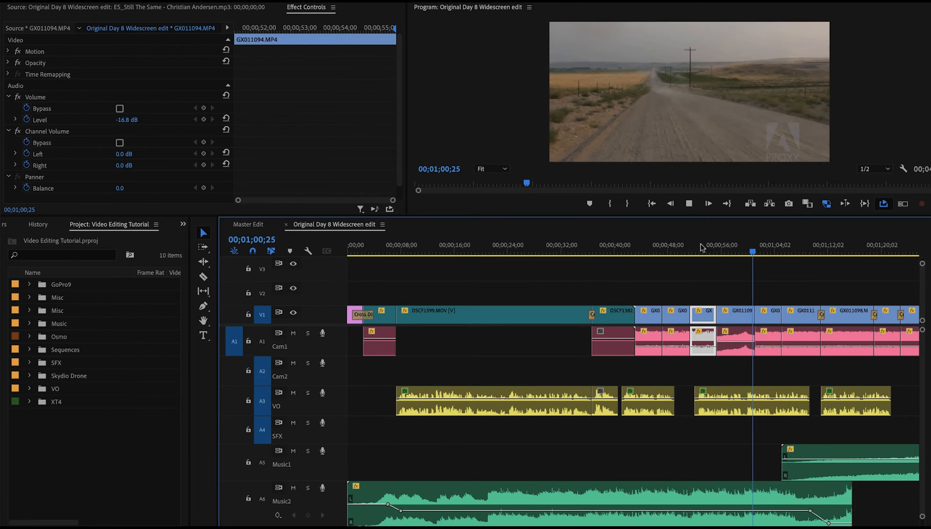
key("space")
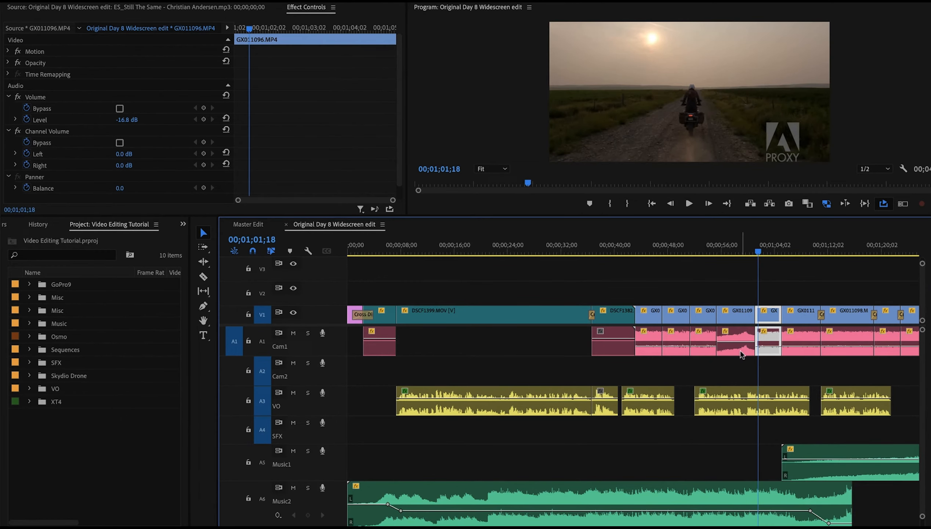
left_click_drag(741, 348, 741, 350)
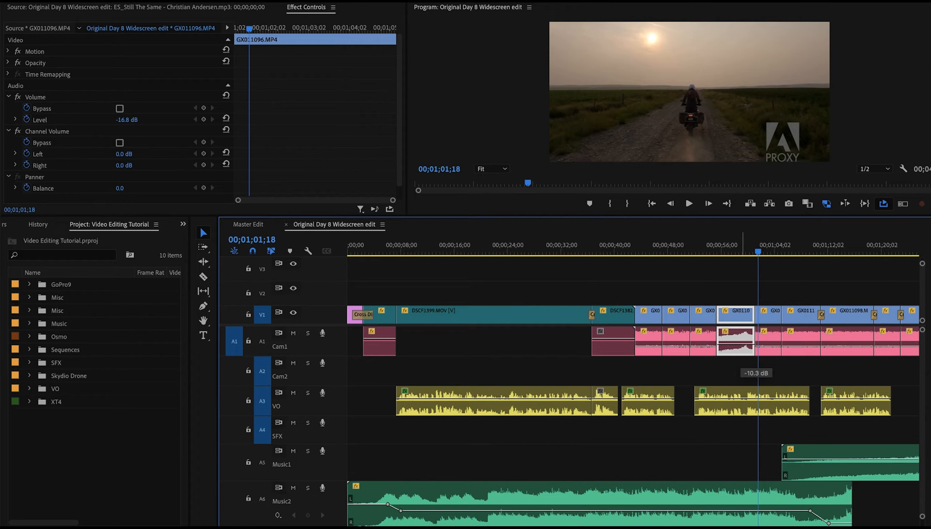
left_click(703, 252)
key("space")
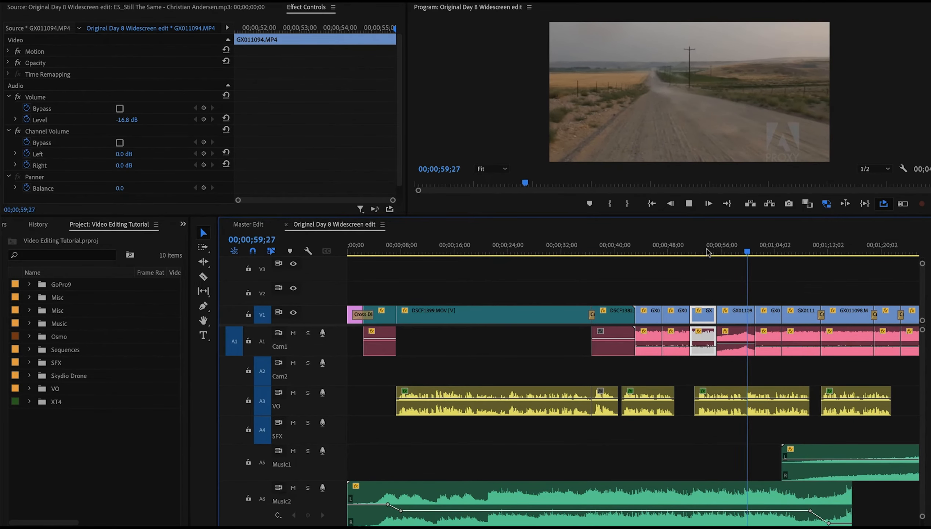
Play the edit from about 1:00 through the drone clip near 1:30 to review the Cam1 audio levels
key("space")
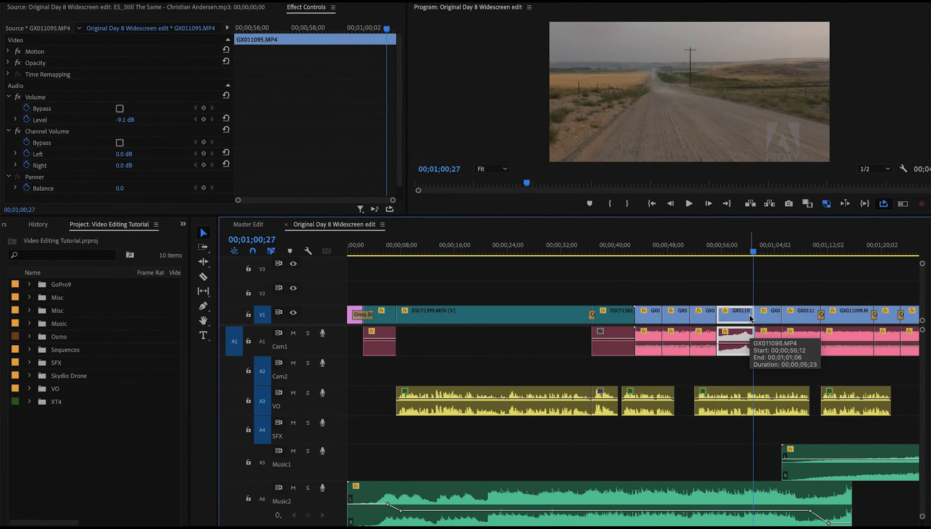
scroll(749, 314, "down", 5)
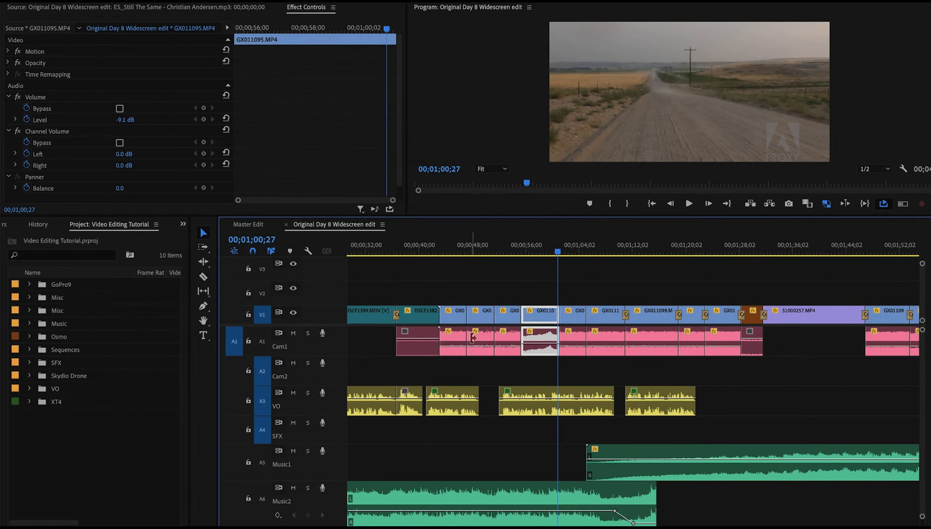
scroll(472, 342, "down", 3)
scroll(472, 341, "down", 1)
left_click(644, 245)
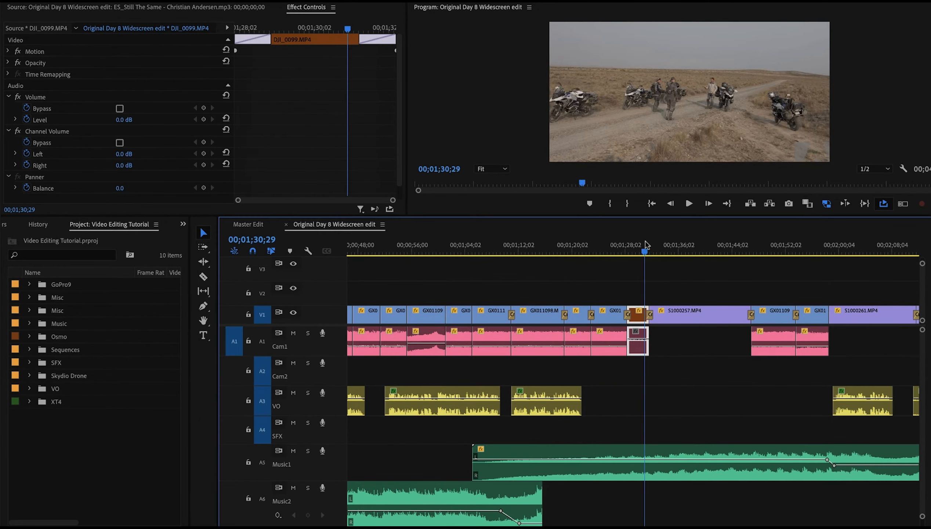
left_click(633, 250)
key("space")
key("space")
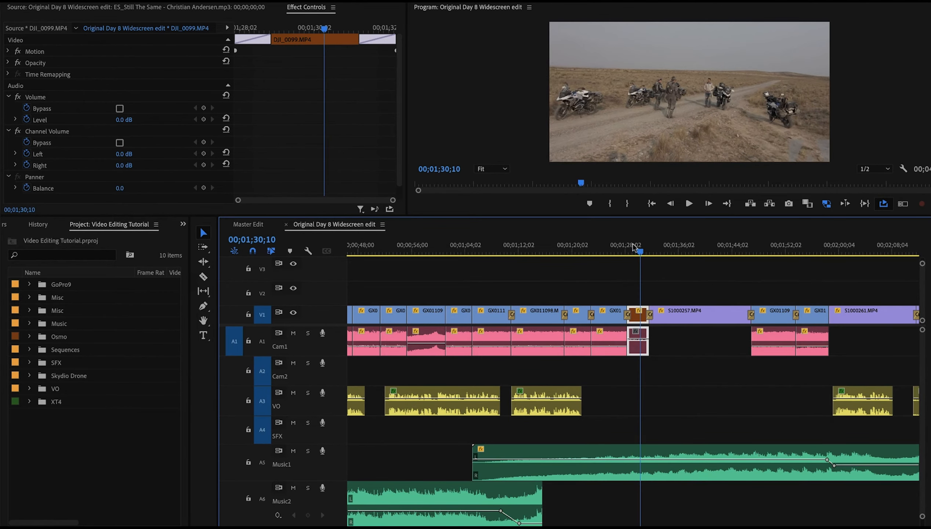
Play the edit from about 1:35 and again from about 2:00 to review the music and voice-over balance
scroll(688, 309, "down", 4)
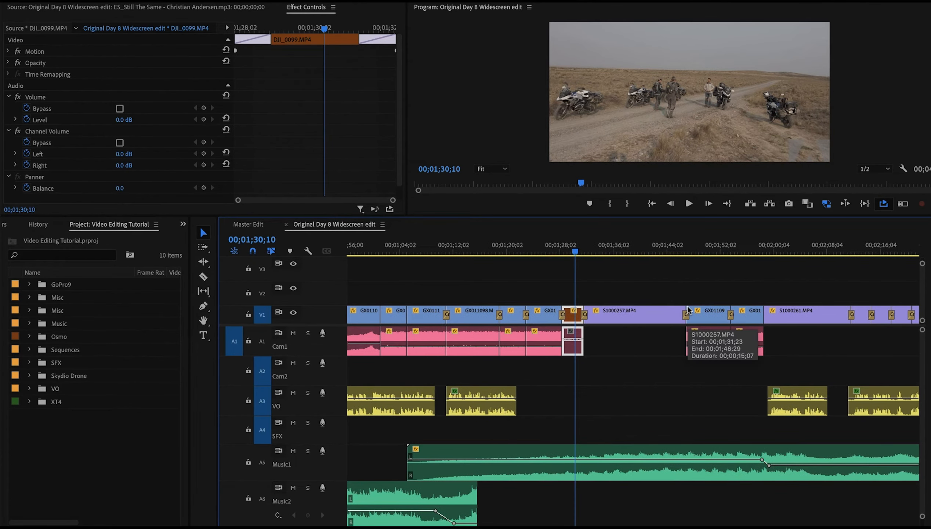
left_click(611, 245)
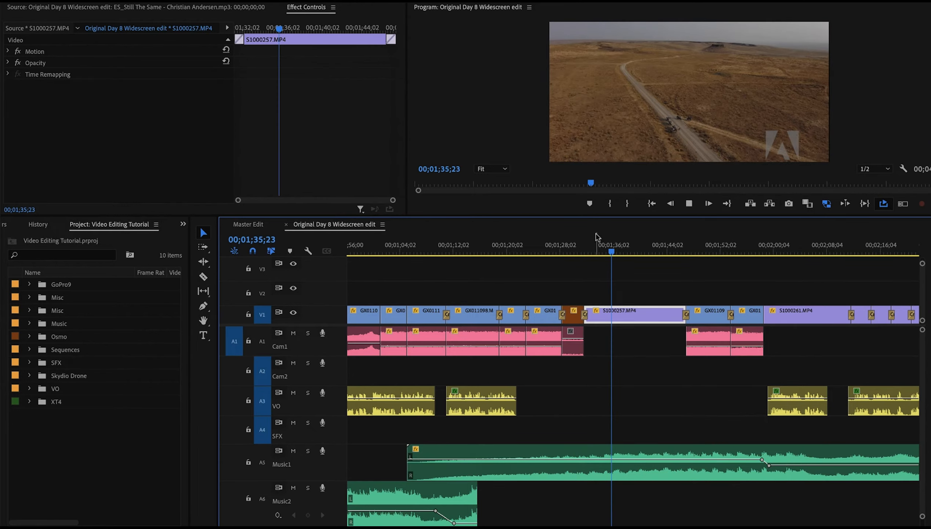
key("space")
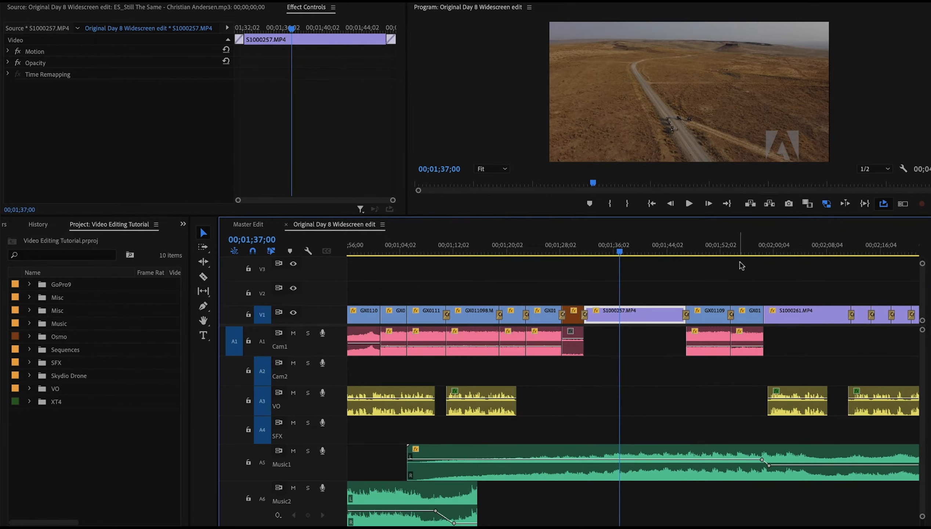
left_click(775, 250)
key("space")
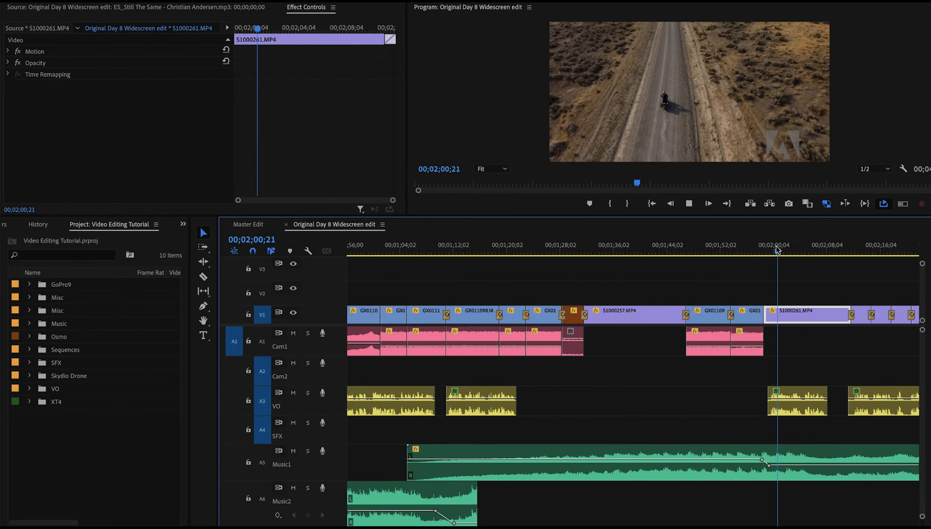
scroll(776, 248, "down", 5)
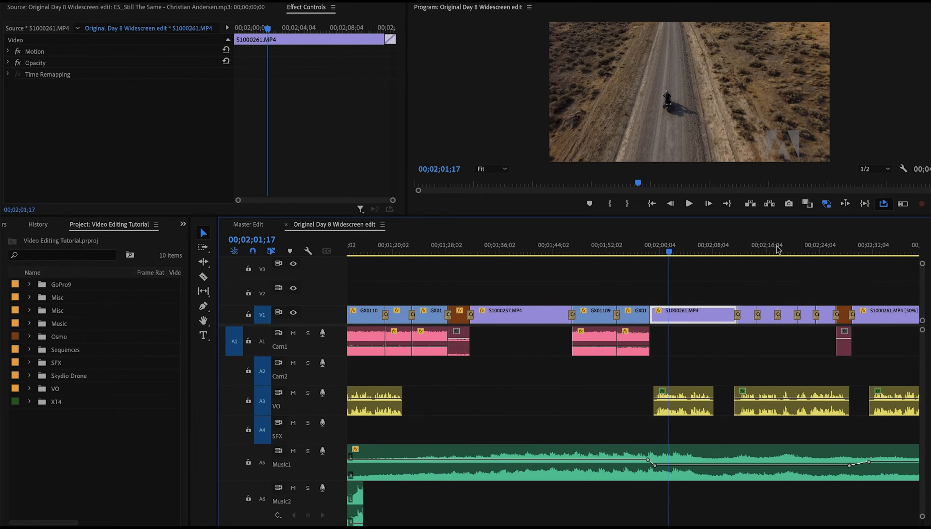
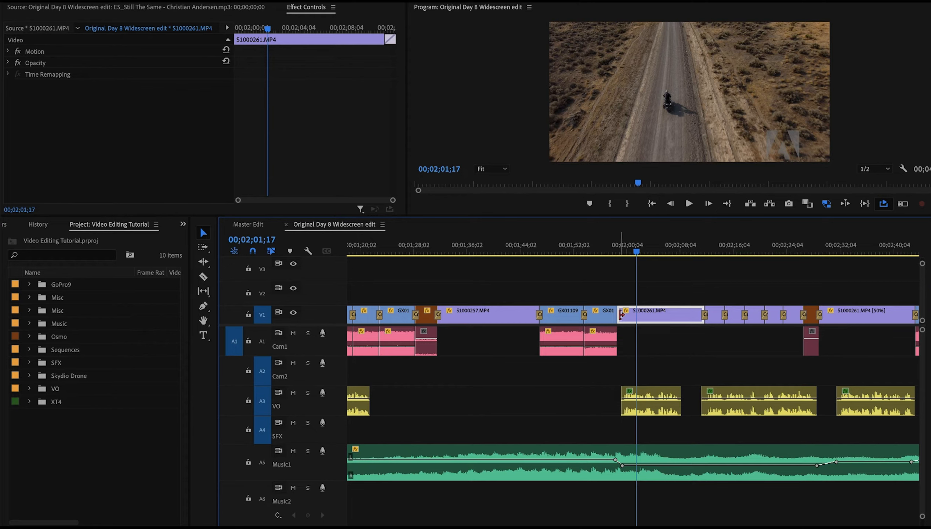
Solo the Cam1 track to listen to the clip near 1:54, then turn solo off again
mouse_move(590, 246)
left_mouse_down()
mouse_move(609, 247)
mouse_move(591, 246)
left_mouse_up()
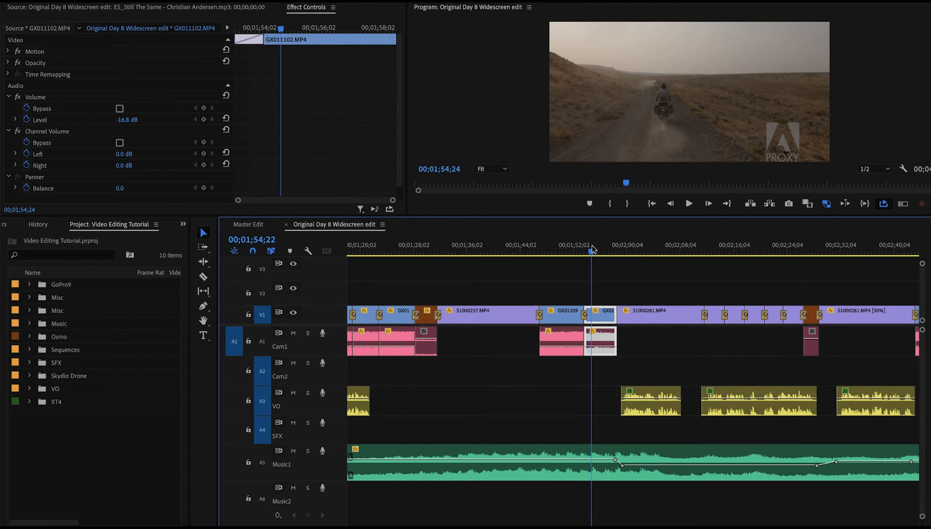
left_click(309, 333)
key("space")
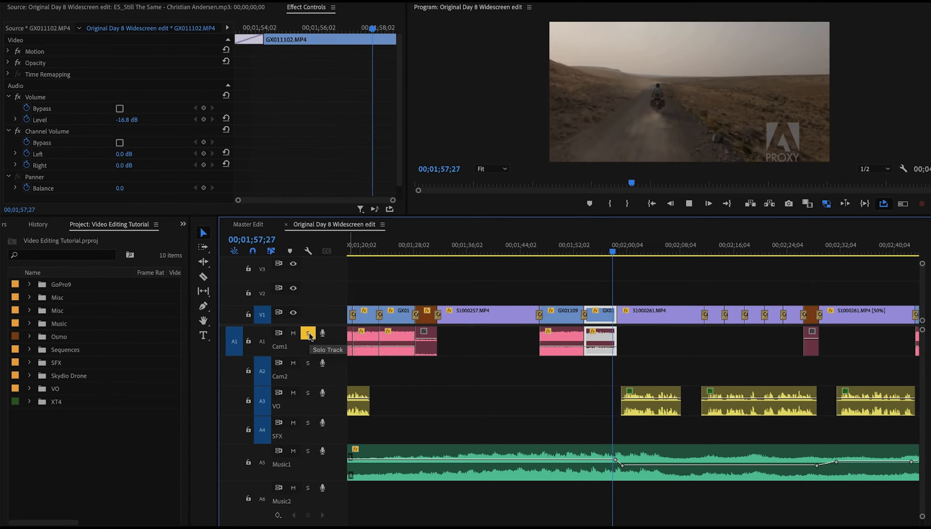
key("space")
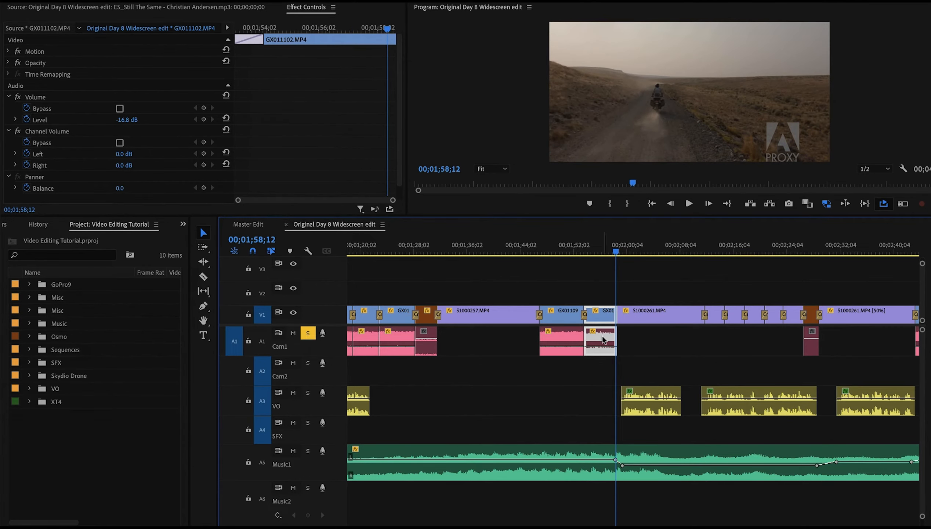
left_click(307, 334)
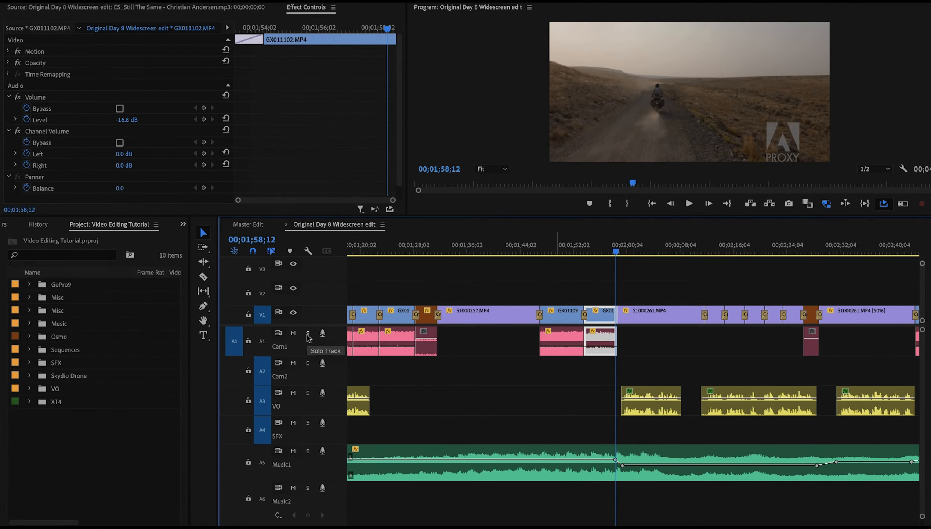
Lock the V1 track and extend the Cam1 clip's audio near 1:56 to about 2:08 under the drone shot
left_click(248, 315)
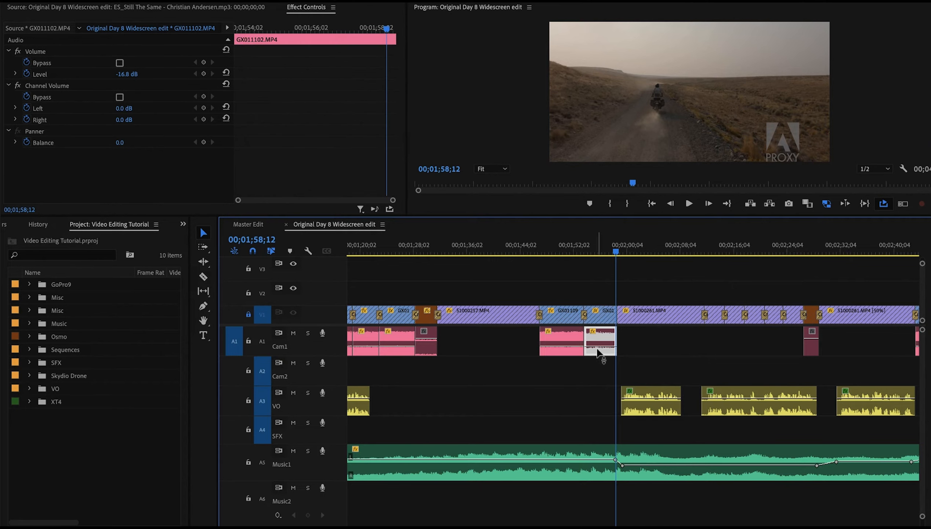
left_click_drag(614, 334, 704, 333)
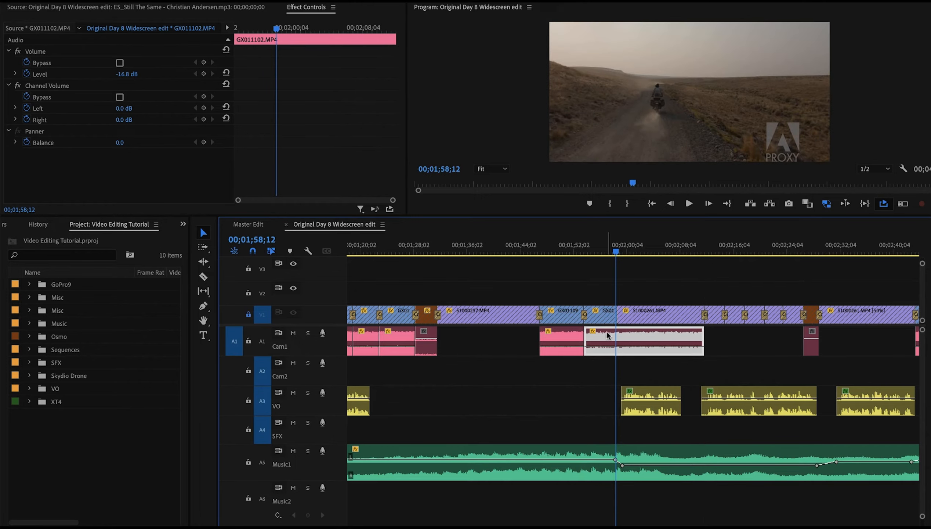
Split the extended audio at the drone clip's start with the Razor tool, then unlock V1
left_click(203, 276)
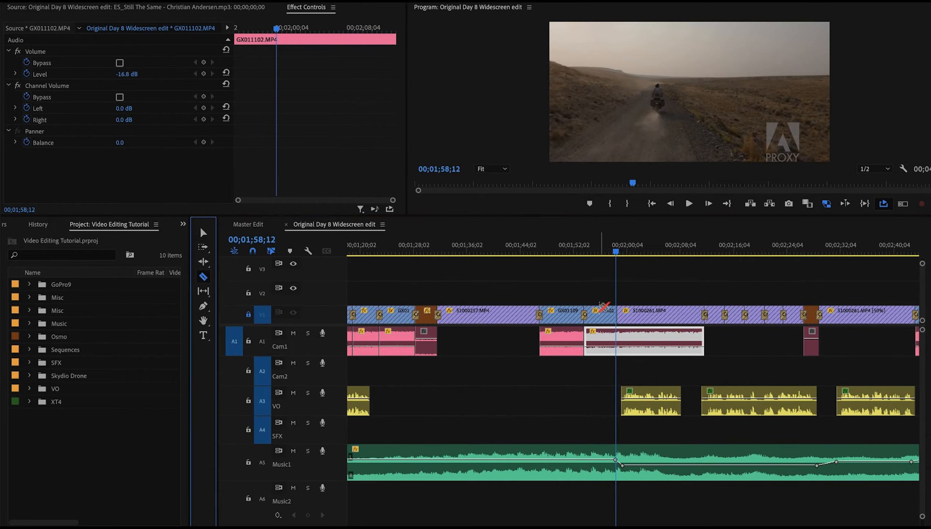
left_click(617, 335)
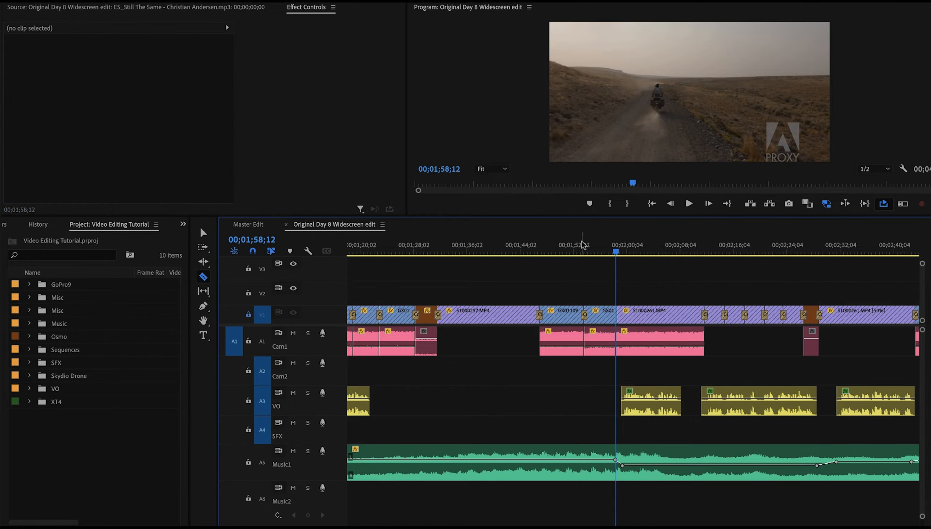
left_click(202, 232)
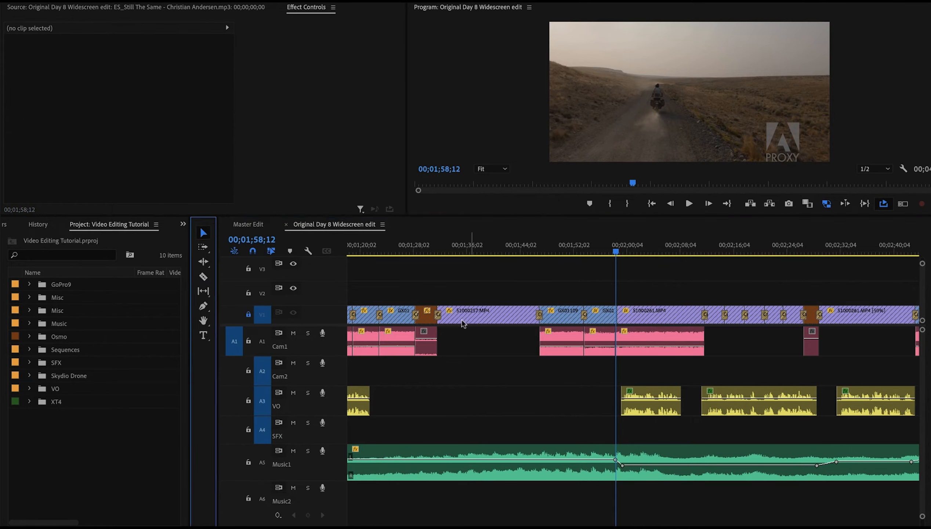
left_click(248, 313)
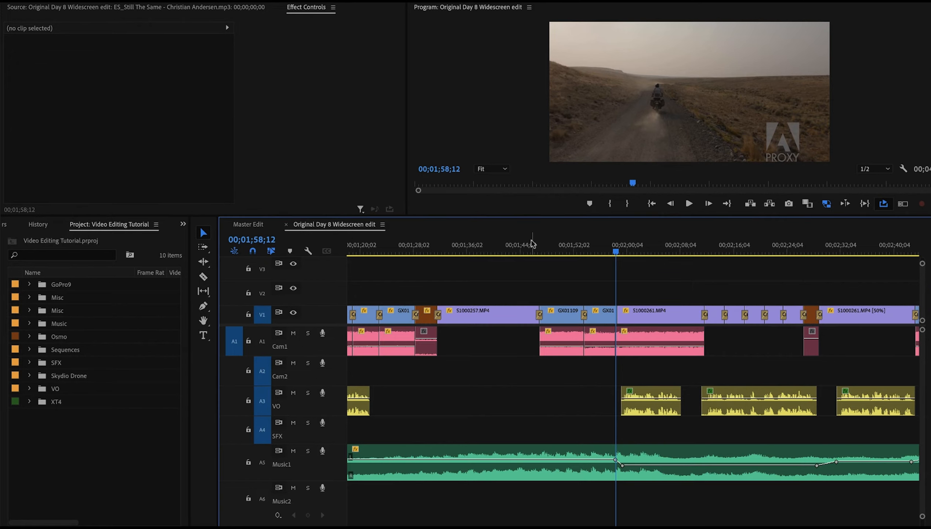
Play the edit from about 1:58 through the drone clip to about 2:13 to review the extended audio
key("space")
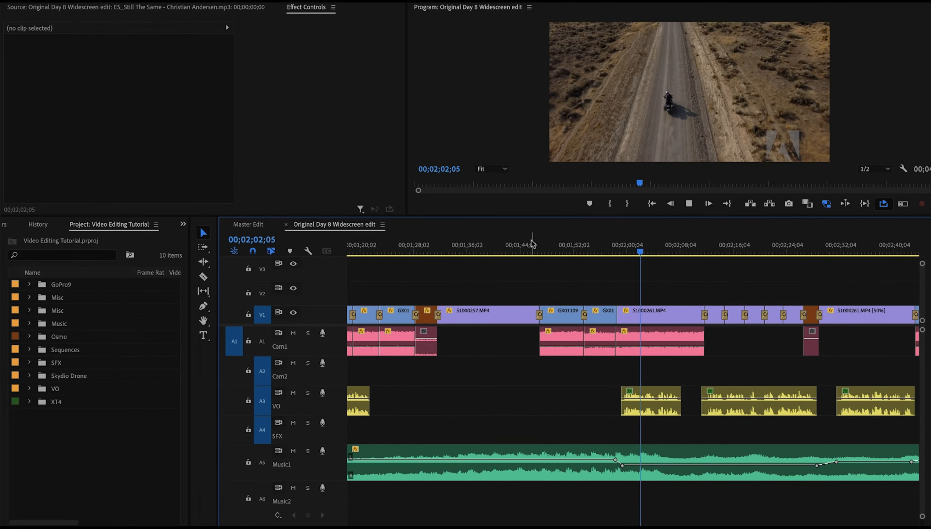
key("space")
key("d")
key("space")
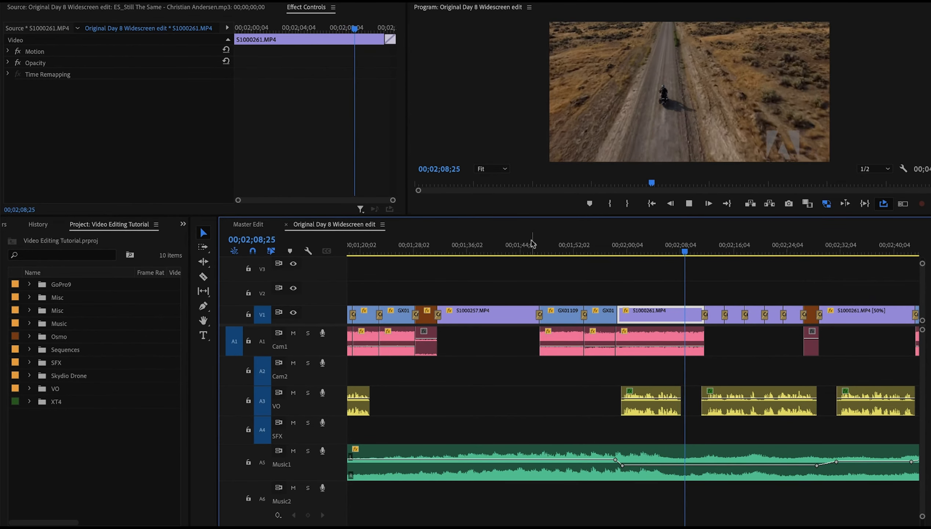
key("space")
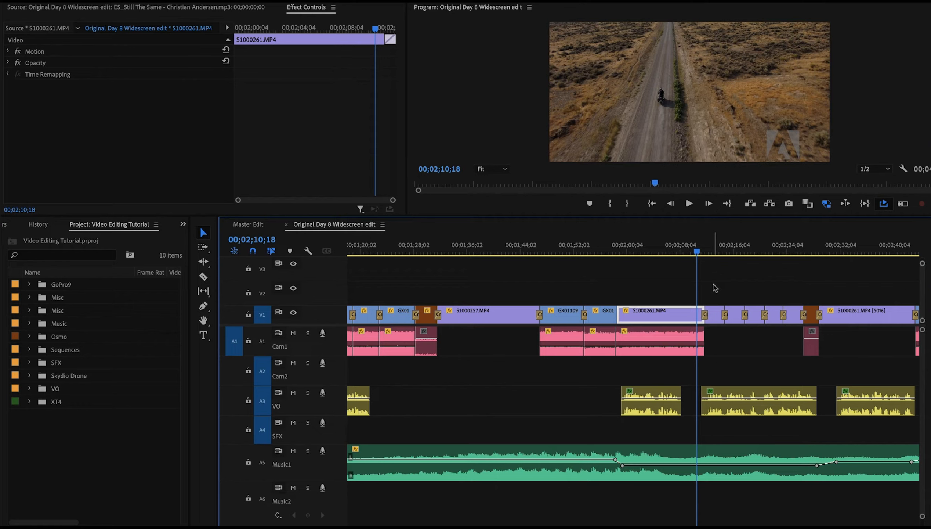
key("space")
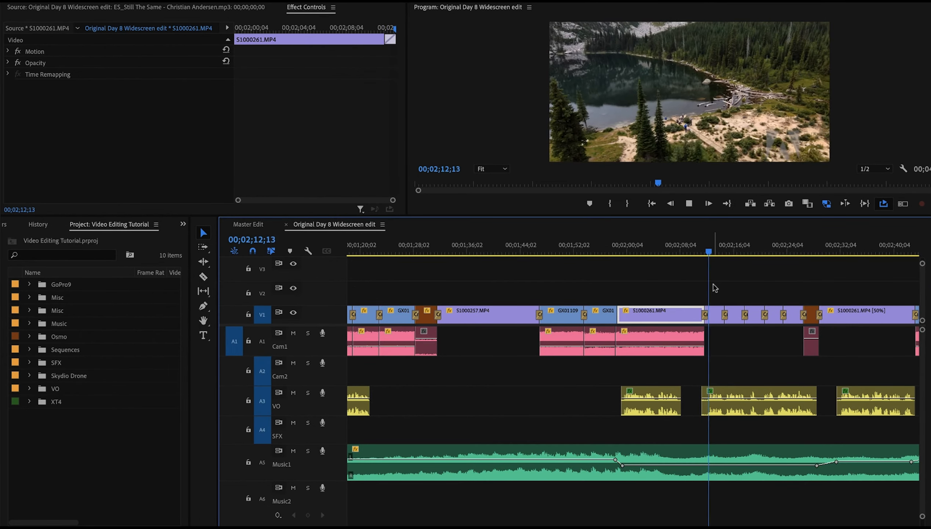
key("space")
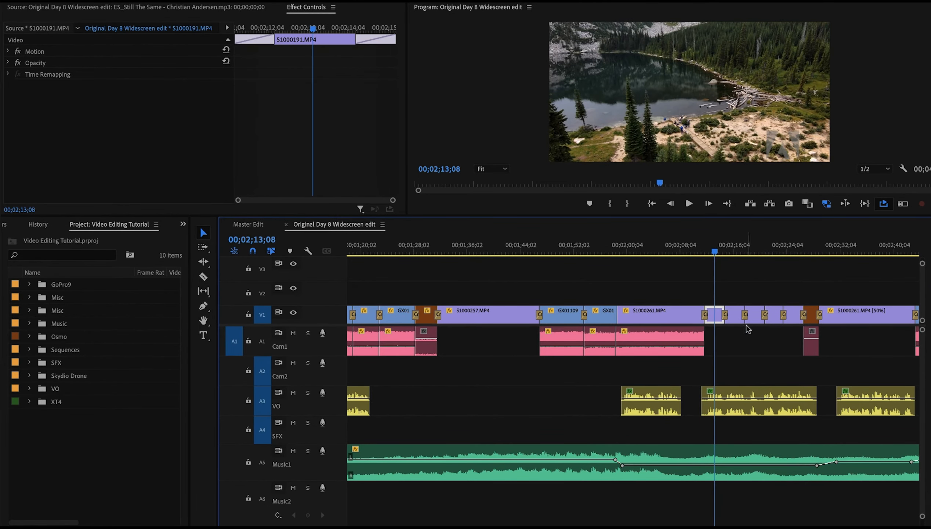
Open the Speed/Duration settings of the 50% drone clip near 2:32 and cancel without changes
scroll(748, 328, "down", 4)
scroll(748, 329, "down", 1)
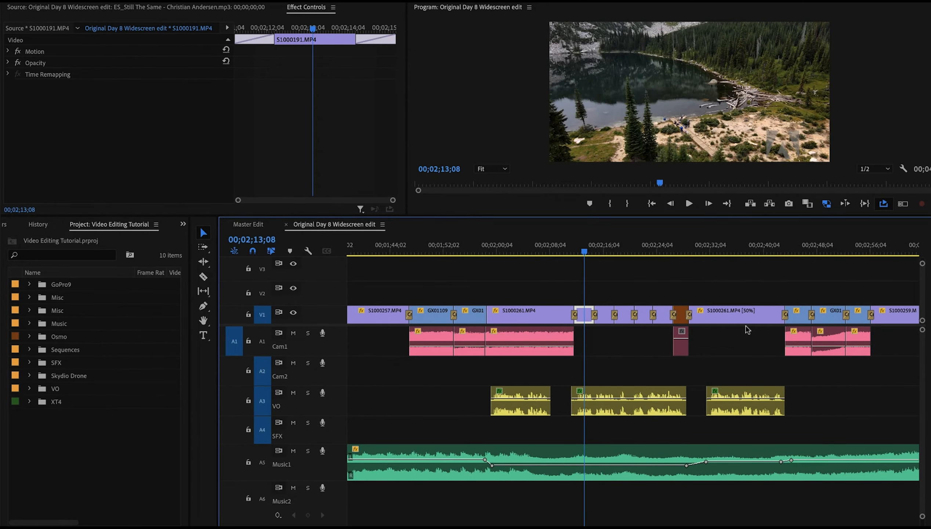
left_click_drag(630, 243, 667, 244)
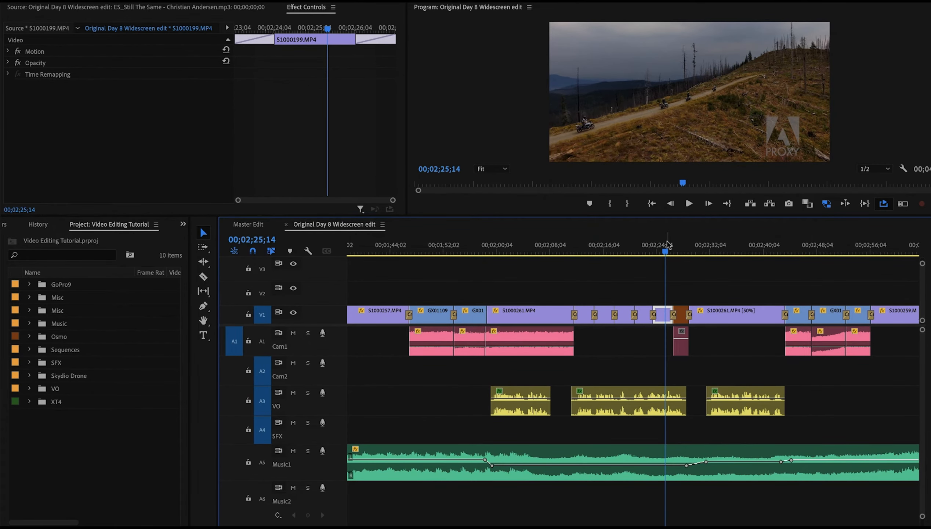
scroll(669, 235, "right", 3)
left_click(668, 246)
left_click_drag(668, 249, 668, 248)
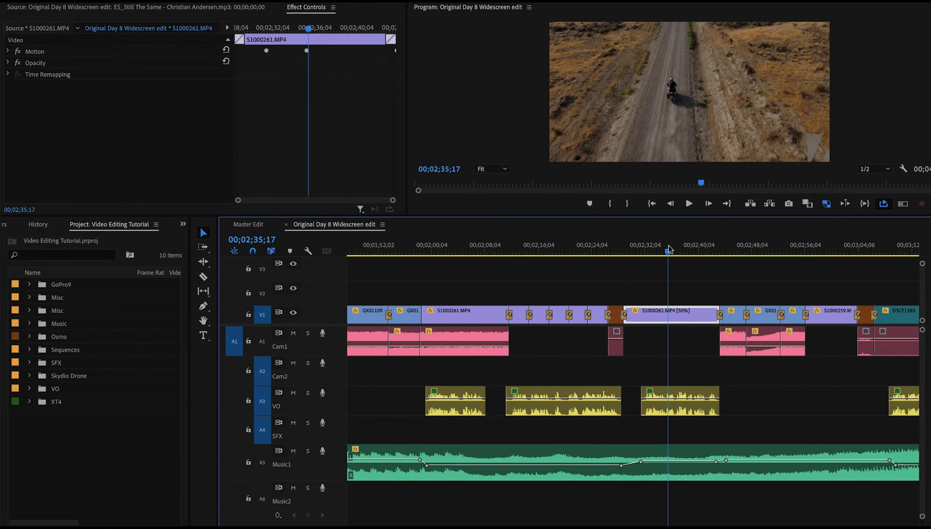
right_click(638, 318)
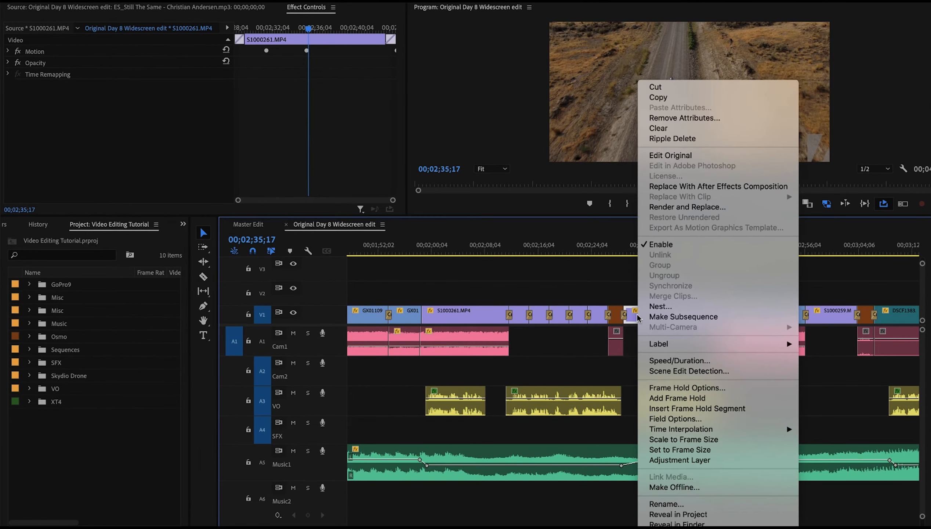
left_click(677, 363)
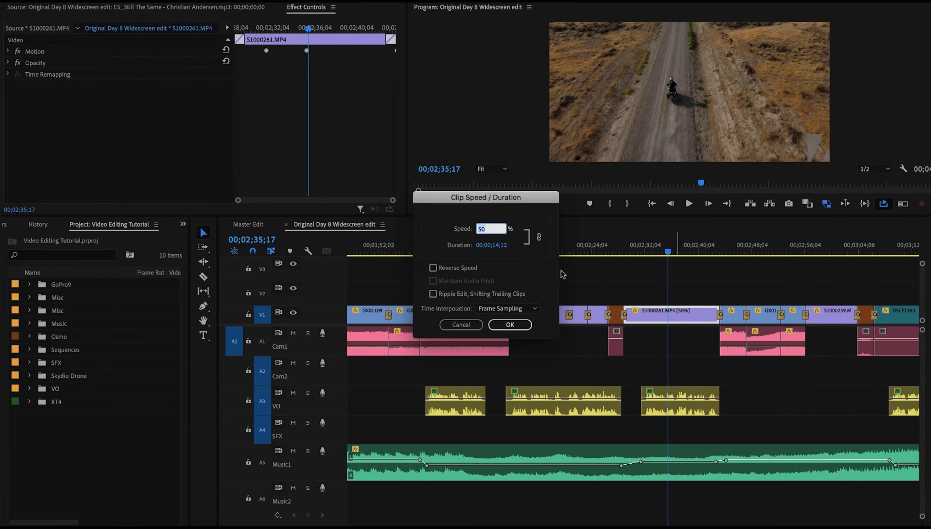
left_click(462, 324)
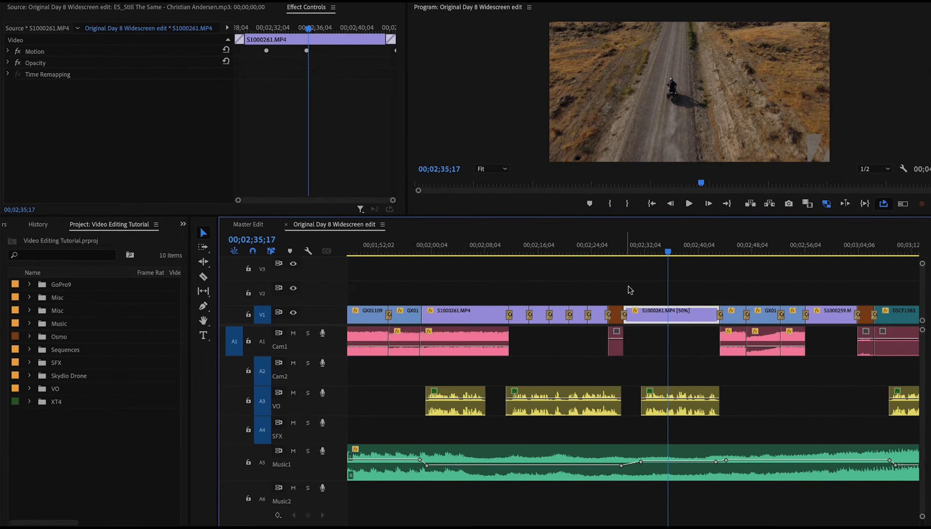
Play the edit around 2:30 and again around 2:50 to review the Cam1 audio levels
left_click(618, 247)
key("space")
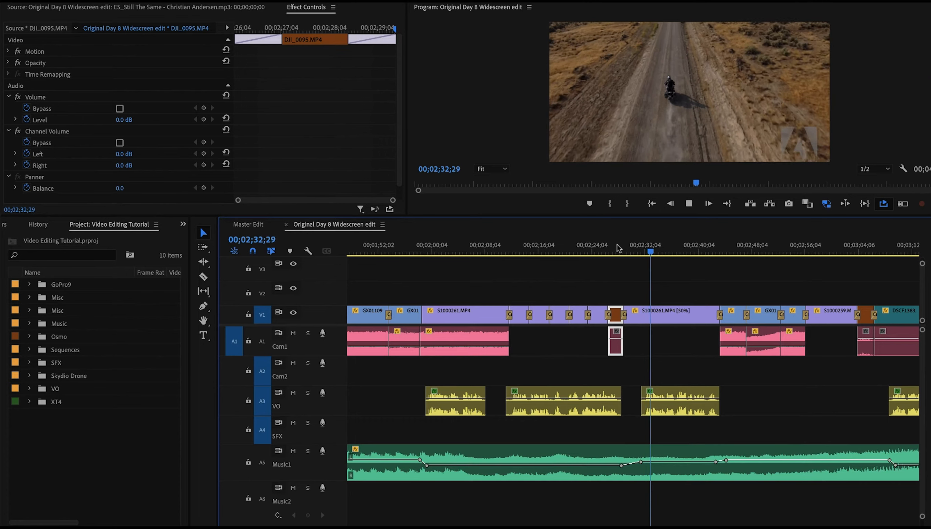
key("space")
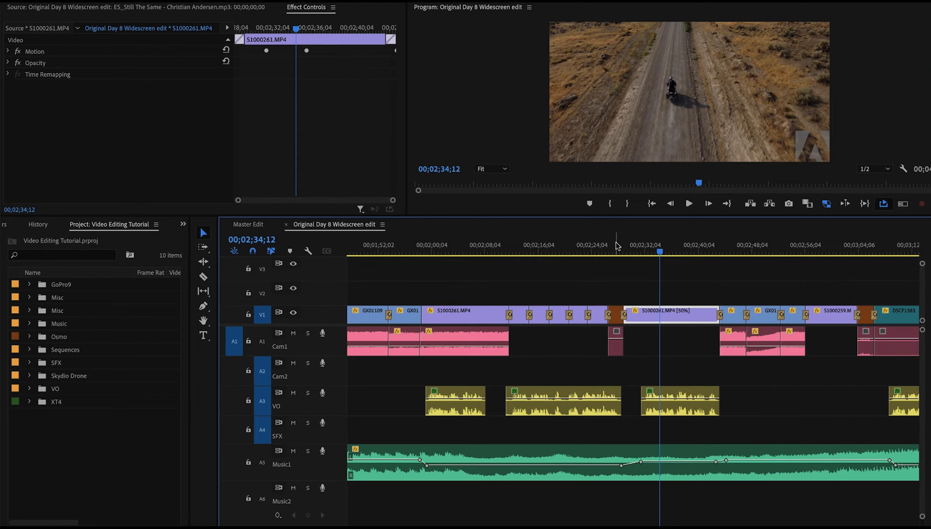
scroll(616, 246, "down", 5)
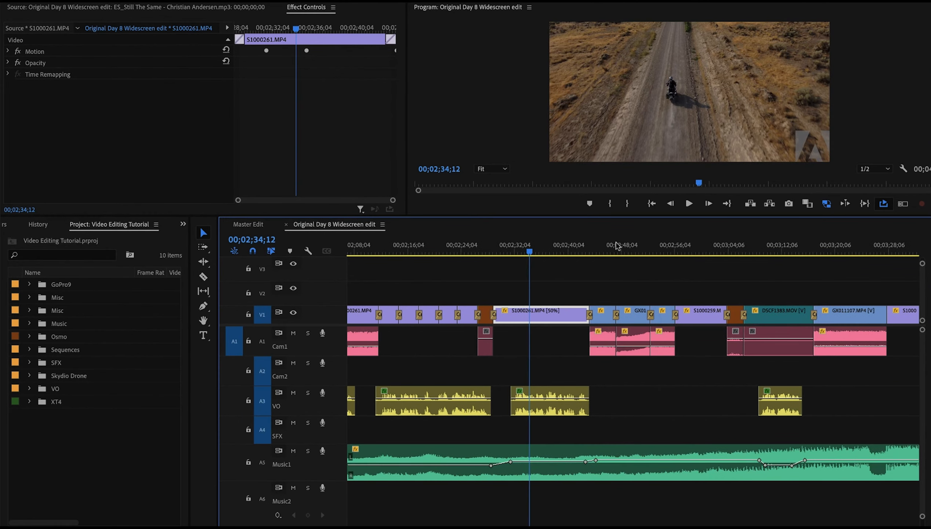
left_click(606, 246)
left_click_drag(608, 246, 660, 235)
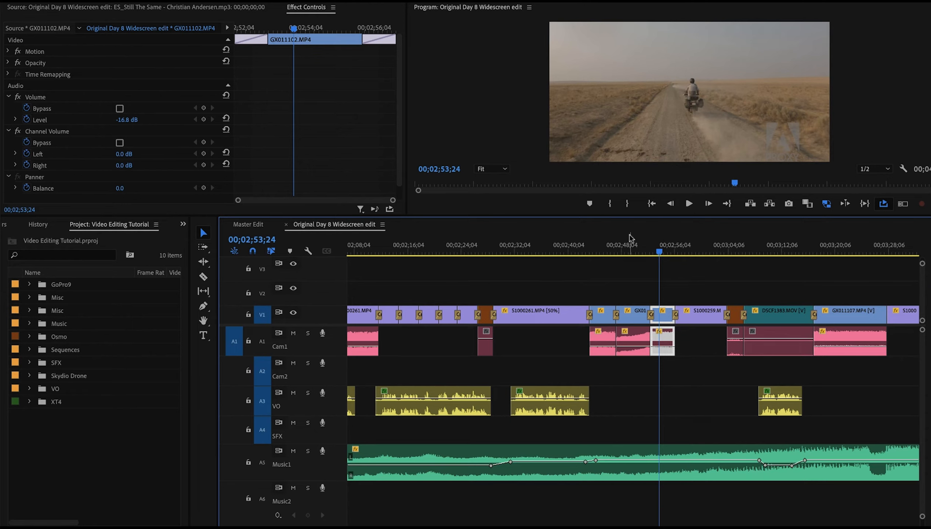
mouse_move(633, 239)
left_mouse_down()
mouse_move(624, 240)
mouse_move(645, 241)
mouse_move(634, 241)
left_mouse_up()
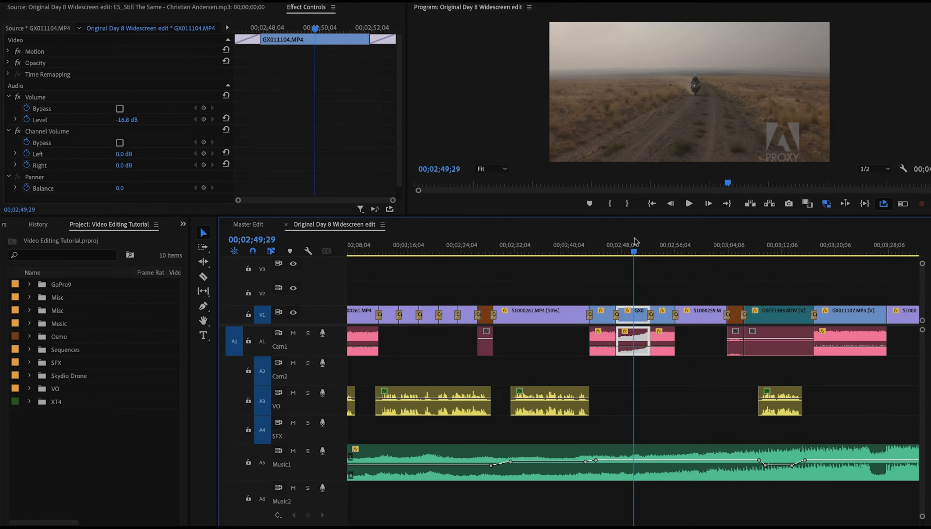
key("space")
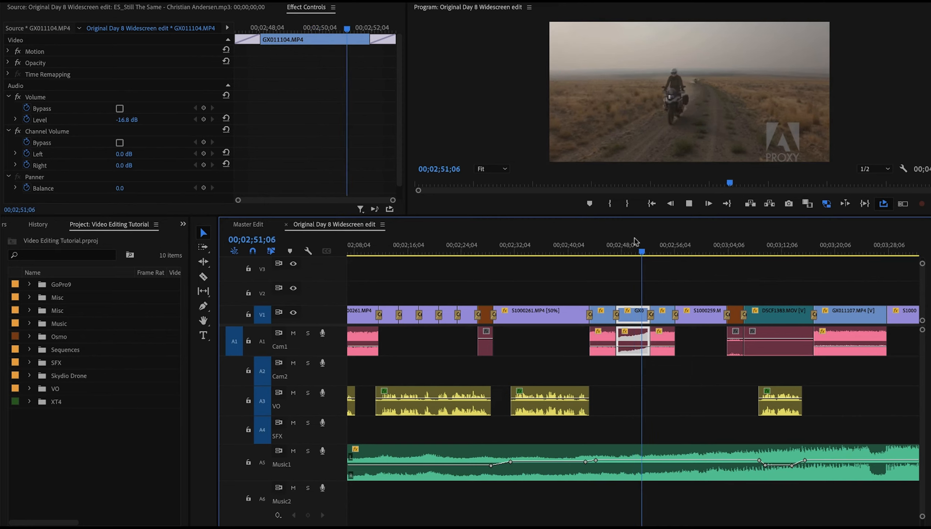
key("space")
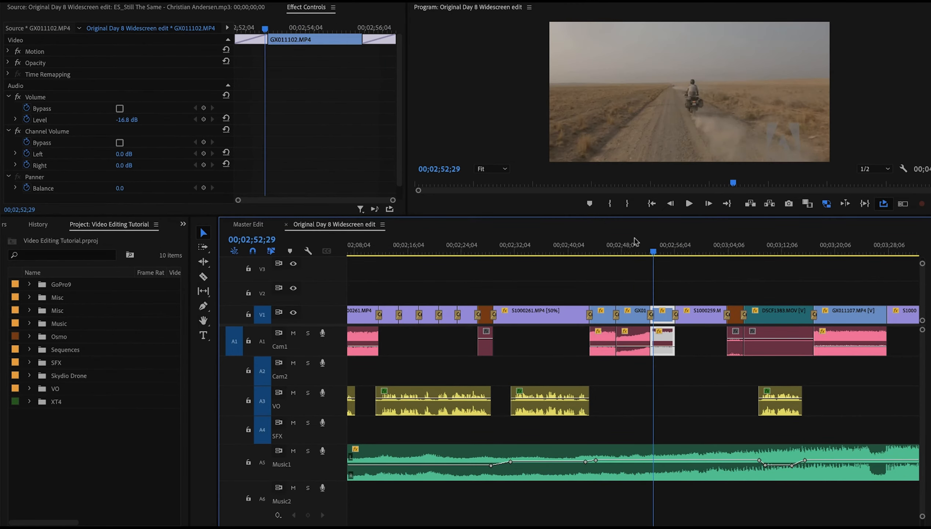
Raise the volume of the Cam1 clip GX011104 near 2:50 to about -7.8 dB
left_click_drag(633, 351, 632, 347)
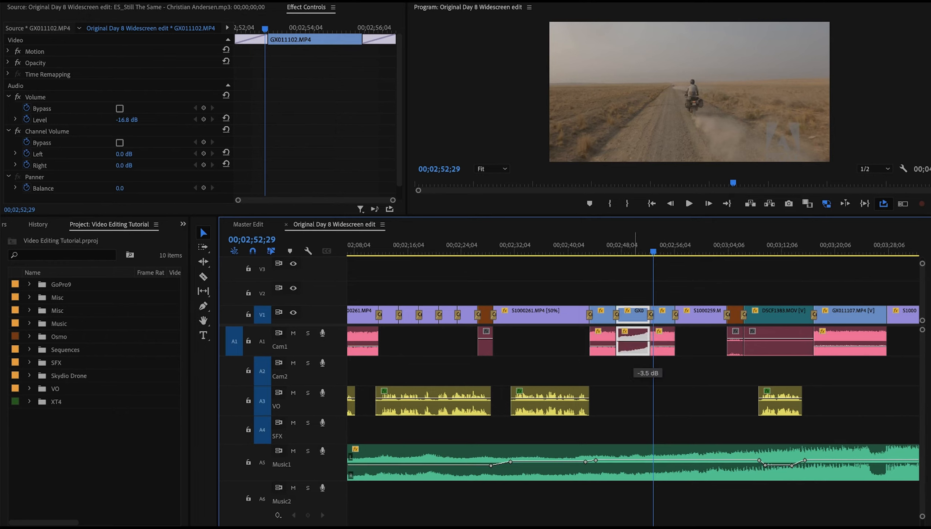
left_click_drag(633, 341, 633, 341)
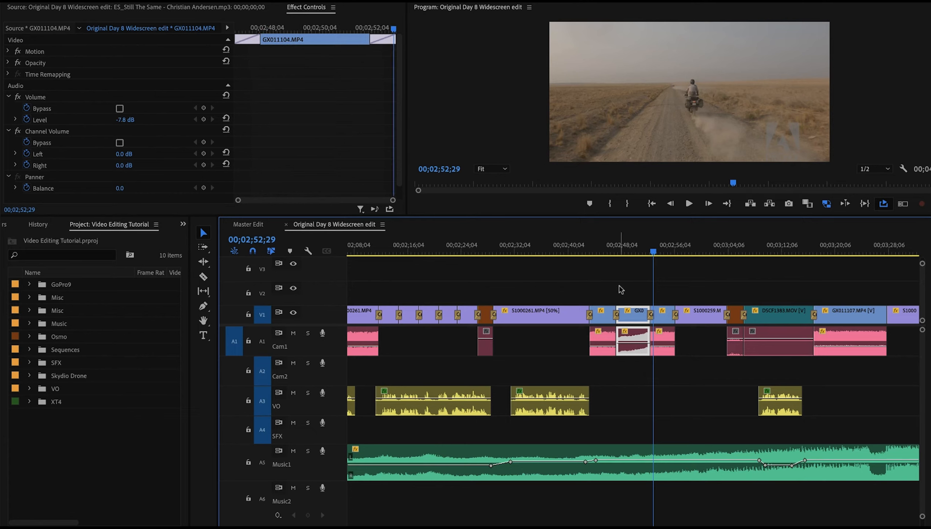
Play the edit from about 2:46 to review the raised clip volume
left_click(607, 250)
key("space")
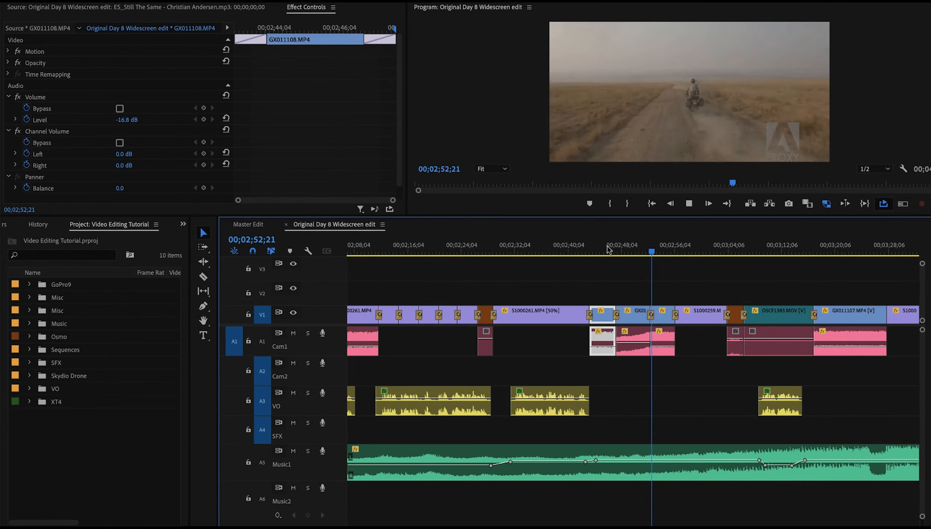
key("space")
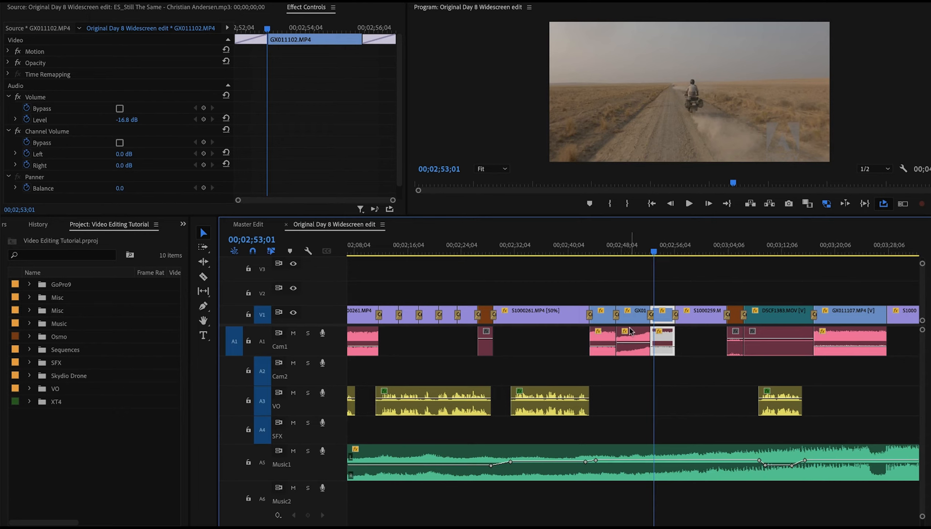
With V1 locked, move the GX011104 audio down to the Cam2 track and replay from about 2:47
left_click(249, 313)
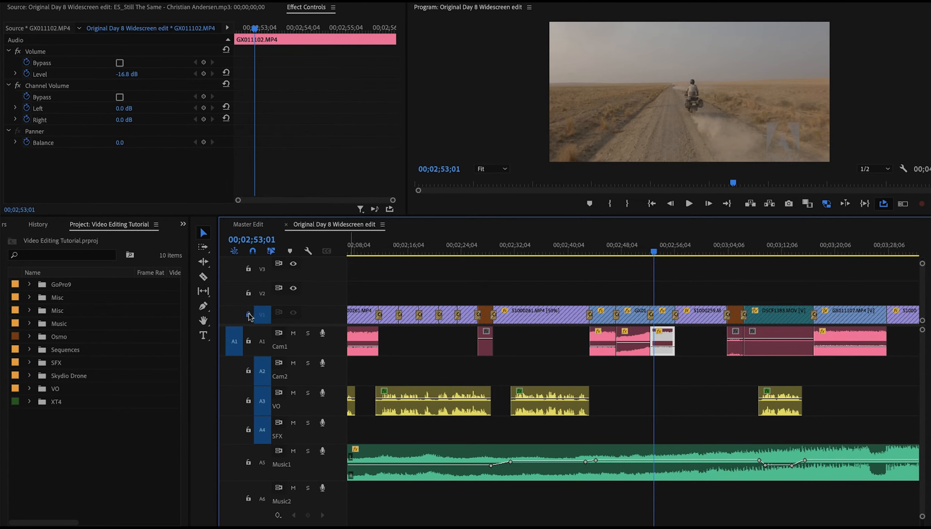
left_click_drag(635, 353, 669, 365)
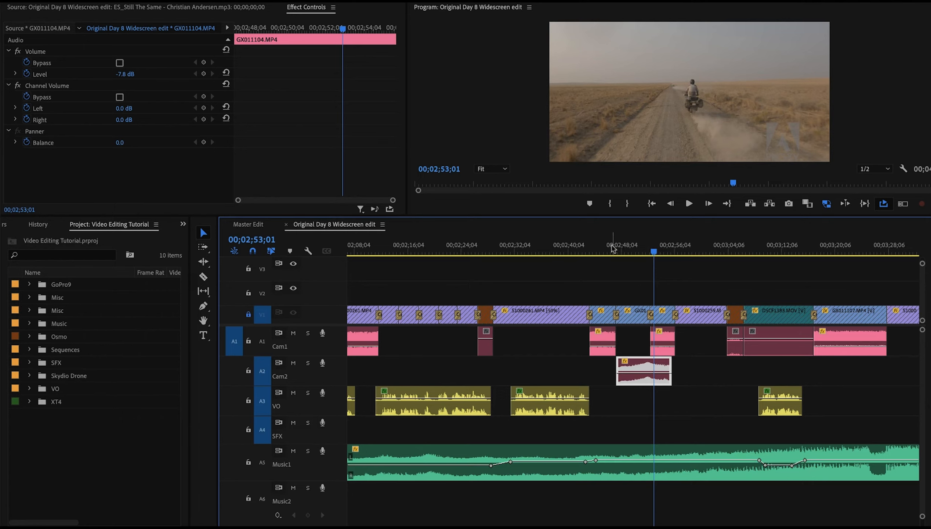
left_click(601, 249)
key("space")
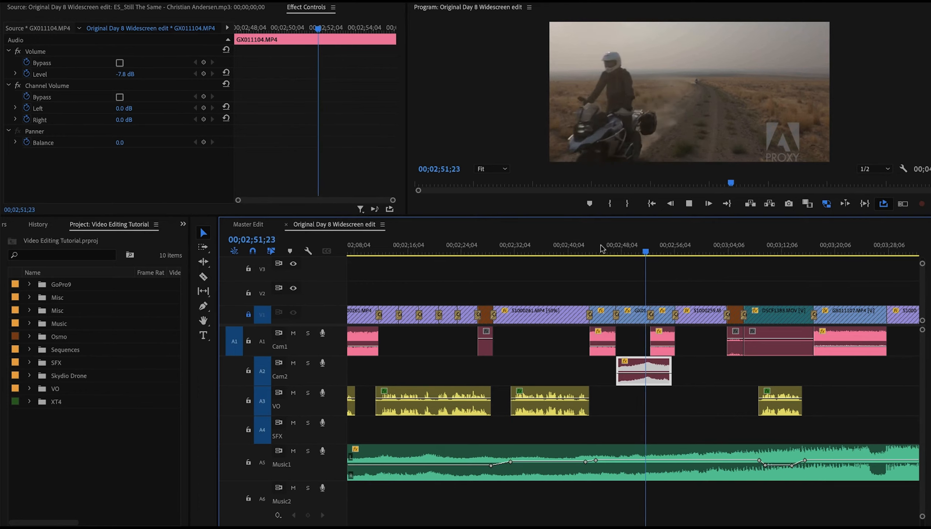
Stop playback and unlock the V1 video track
key("space")
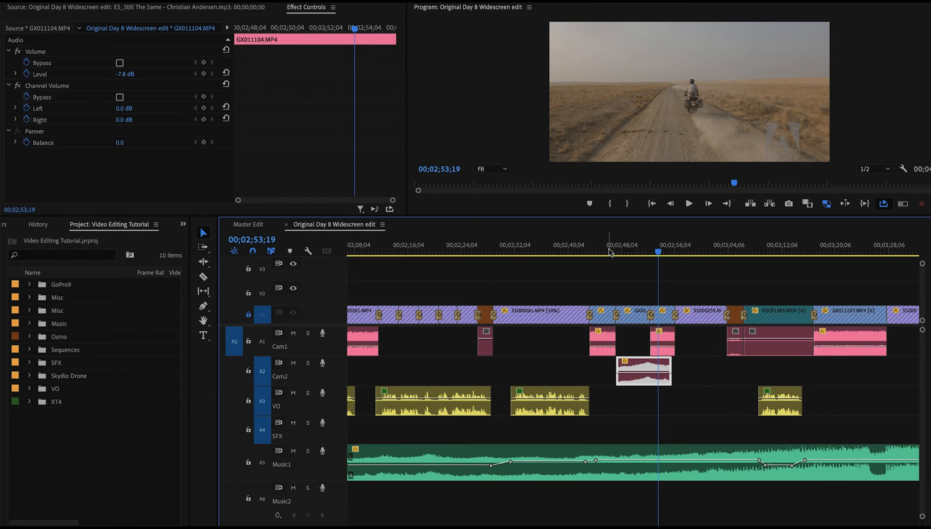
left_click(247, 315)
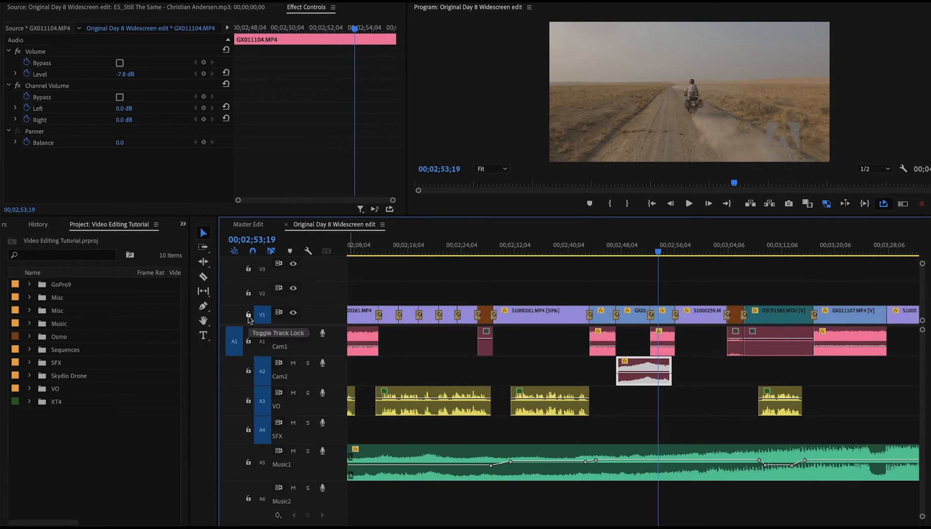
Scrub through the edit from about 3:00 to 3:39 to review the clips following the raised one
left_click(700, 250)
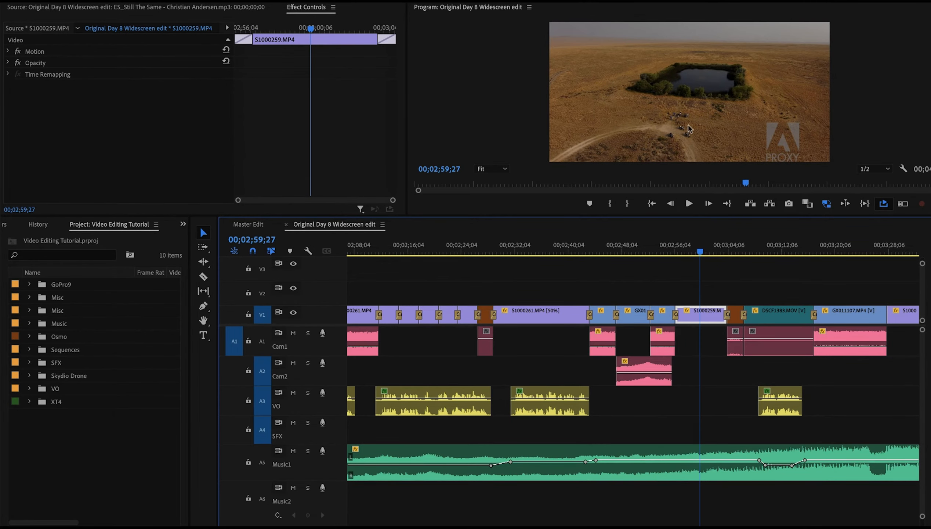
scroll(693, 312, "right", 5)
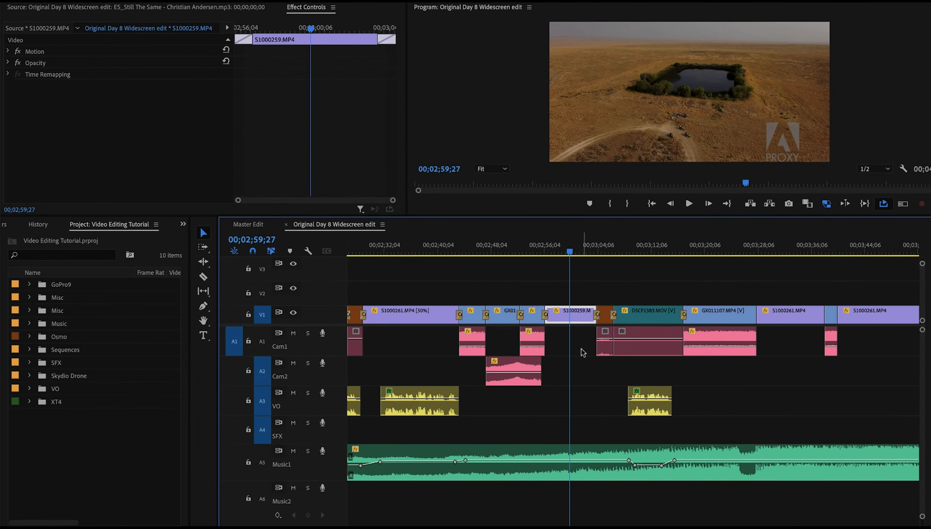
scroll(589, 346, "right", 1)
left_click_drag(585, 246, 733, 242)
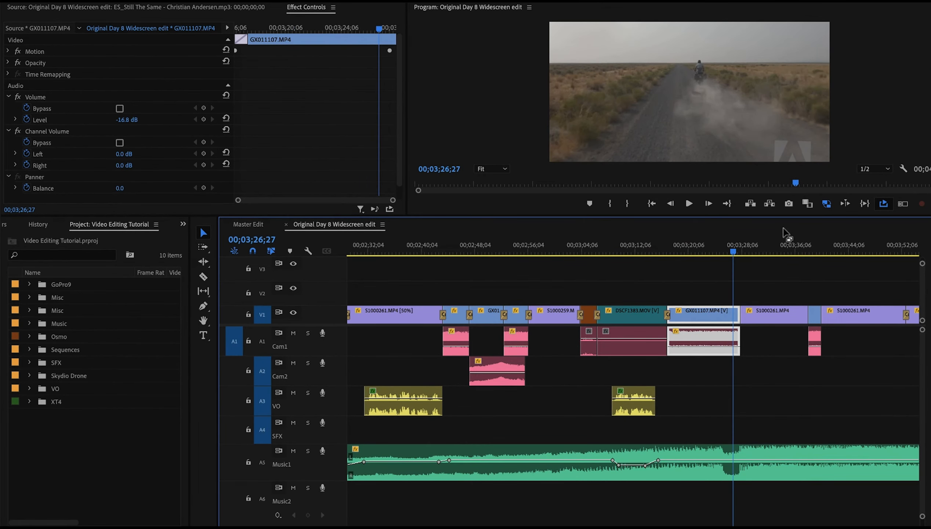
left_click(778, 245)
scroll(779, 244, "down", 3)
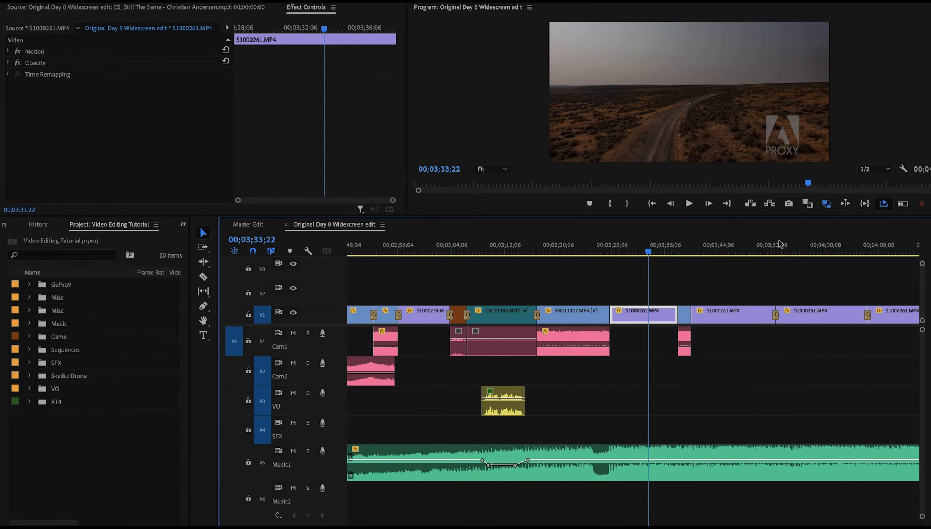
scroll(779, 244, "up", 2)
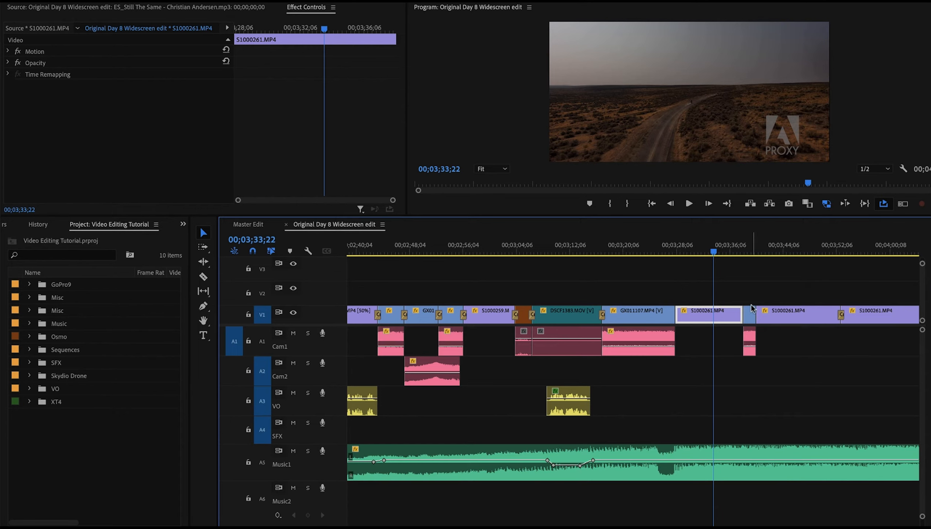
left_click(753, 250)
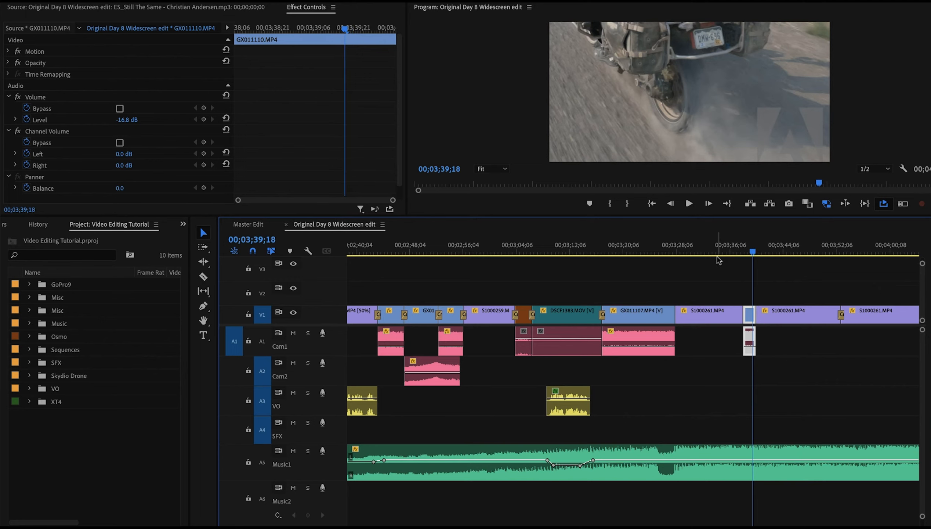
left_click(699, 247)
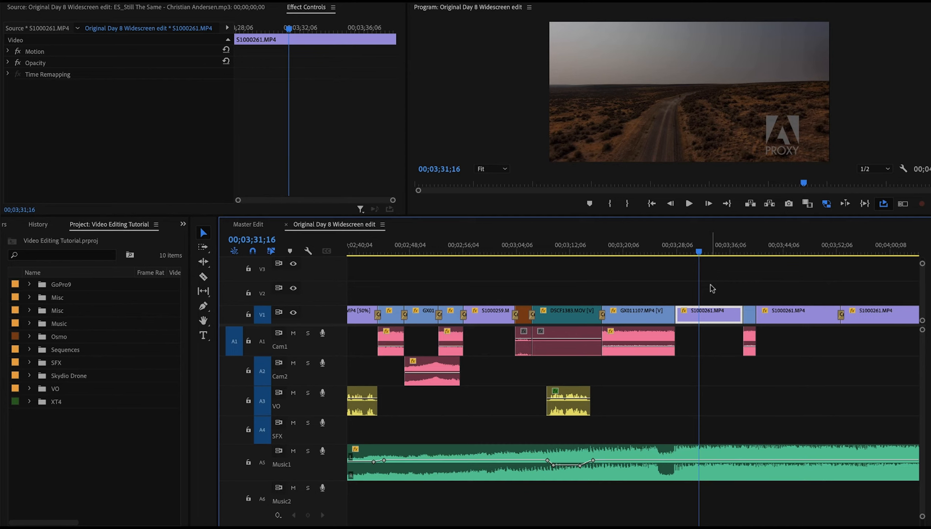
left_click(748, 248)
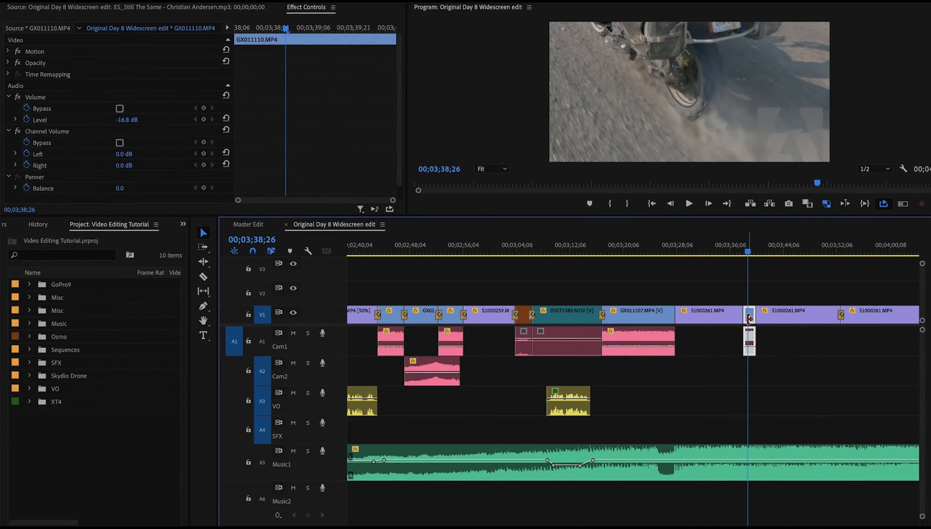
Zoom in on the GX011110 clip near 3:38, raise its volume to about -0.8 dB and play from about 3:37
key("=")
key("=")
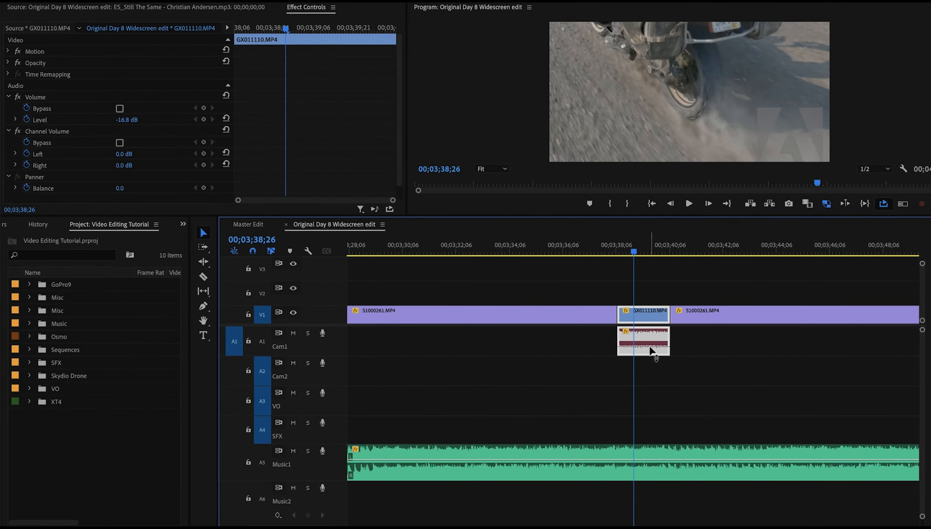
left_click_drag(650, 348, 651, 338)
left_click(517, 244)
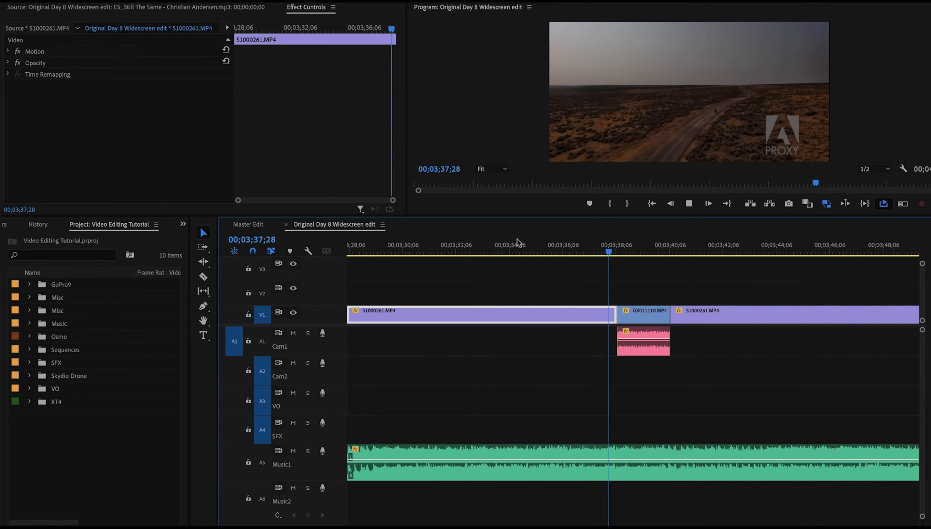
key("space")
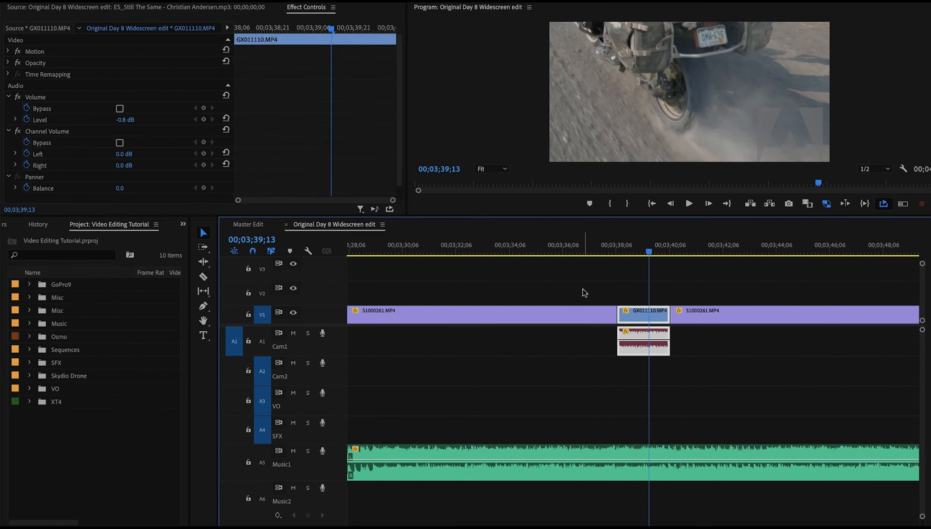
Lower the GX011110 clip volume back down and replay it from about 3:37
left_click_drag(635, 331, 644, 340)
left_click(602, 251)
key("space")
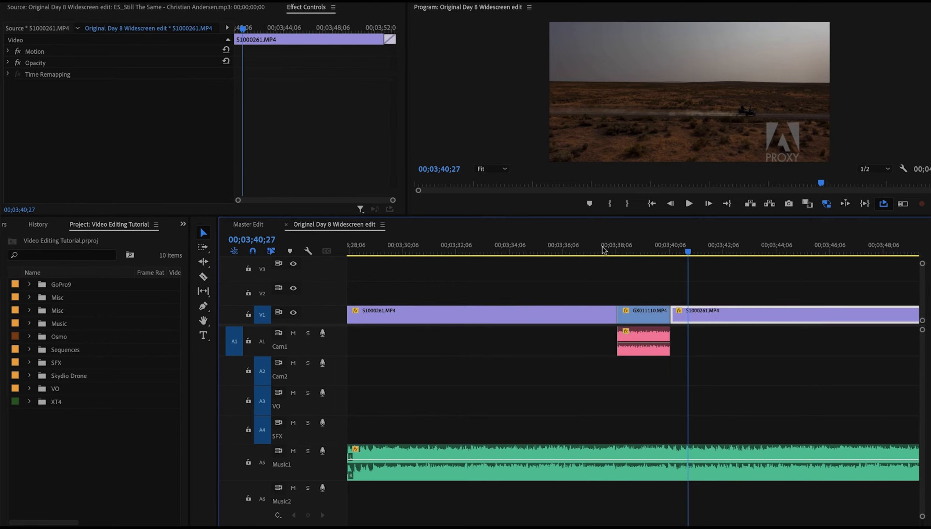
key("space")
Zoom out and scrub through the remaining clips up to the end of the edit around 4:48
key("minus")
key("minus")
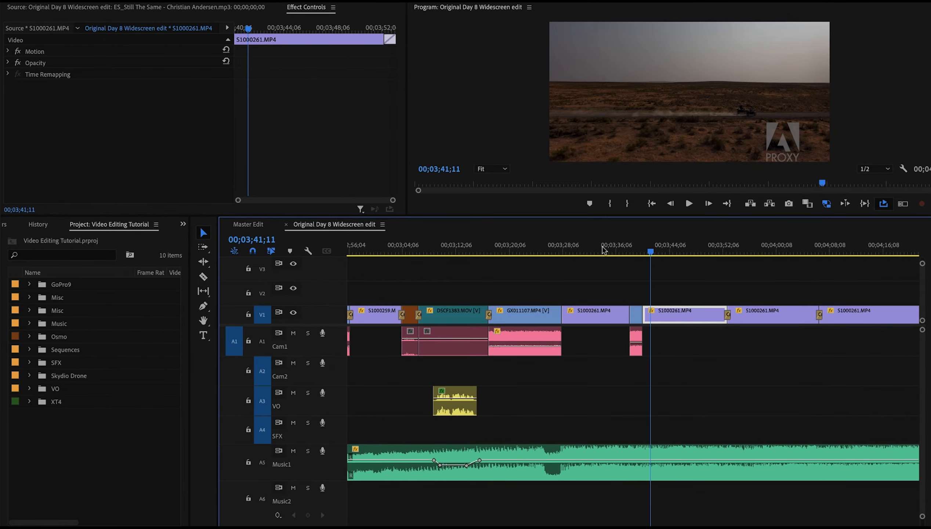
left_click(772, 237)
scroll(772, 237, "right", 5)
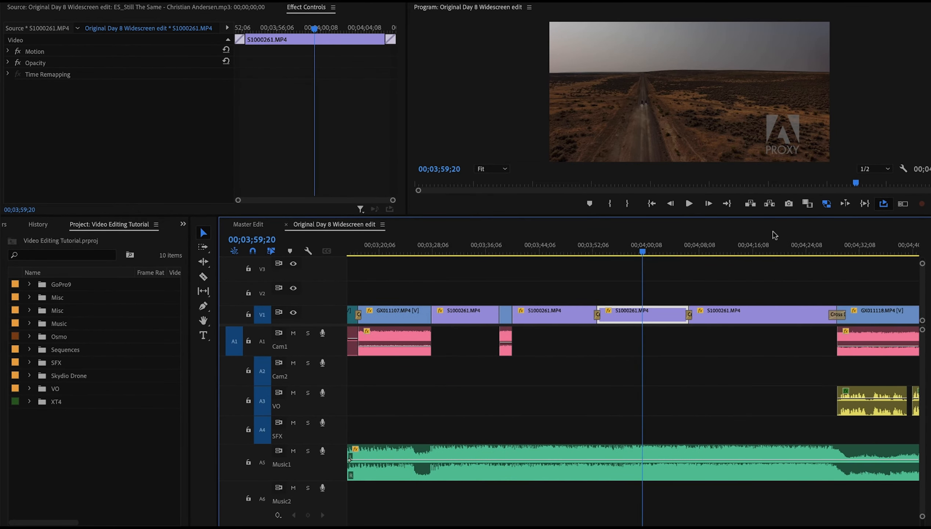
left_click(751, 236)
scroll(754, 238, "right", 5)
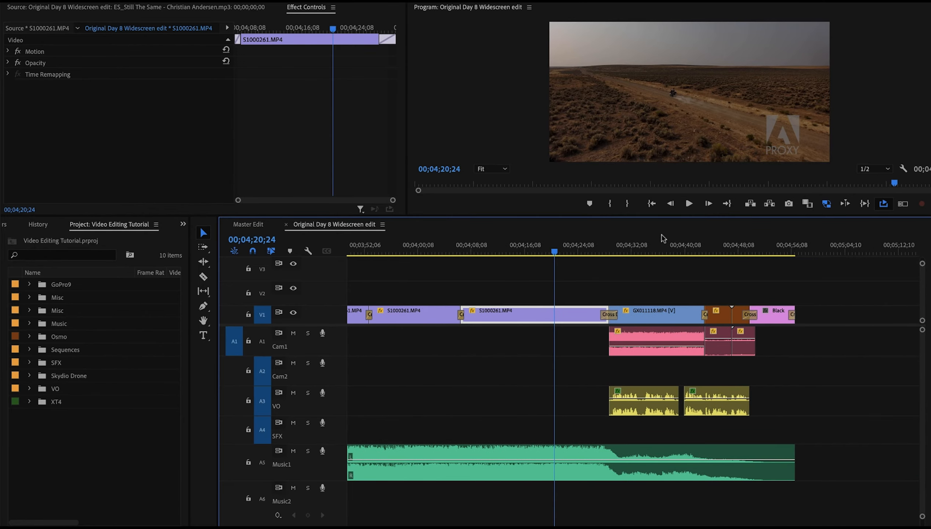
left_click(657, 244)
scroll(582, 255, "right", 4)
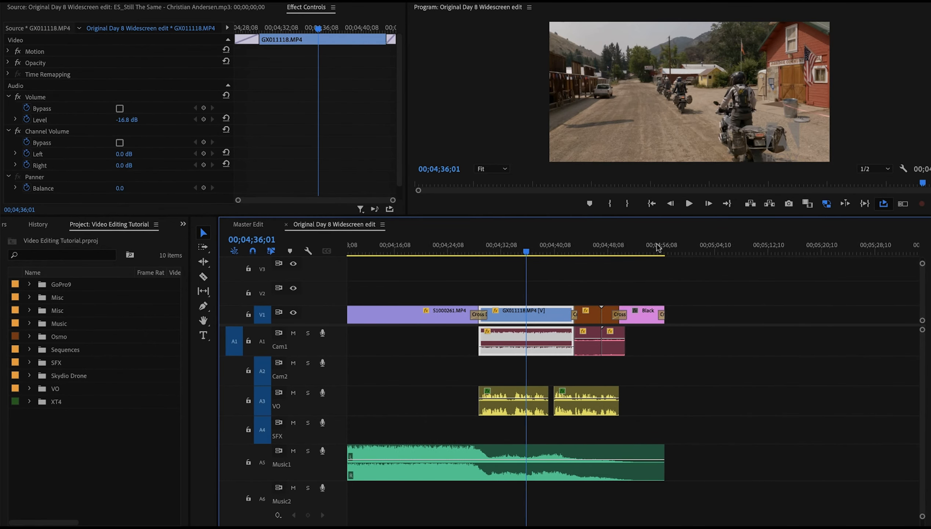
left_click_drag(570, 251, 597, 253)
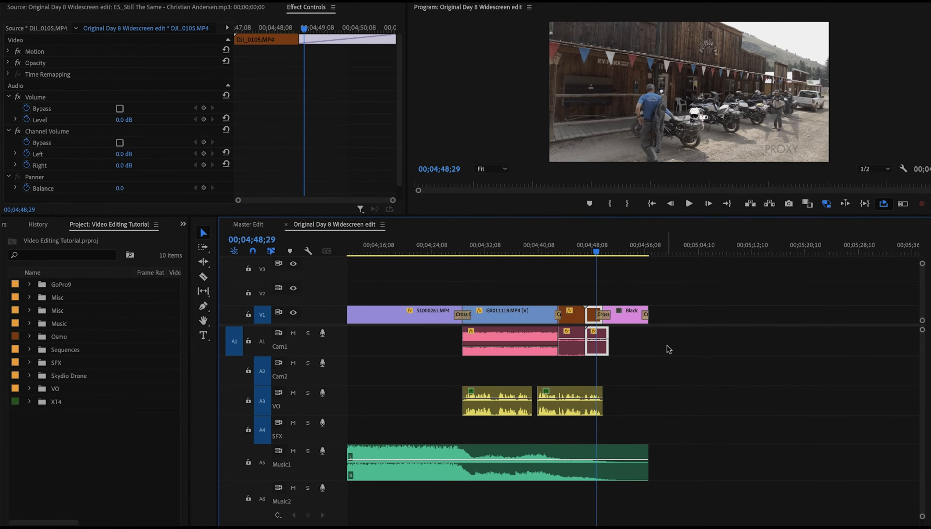
Fit the whole sequence in view, return to its start and zoom in on the opening clips around 0:03
scroll(666, 348, "left", 15)
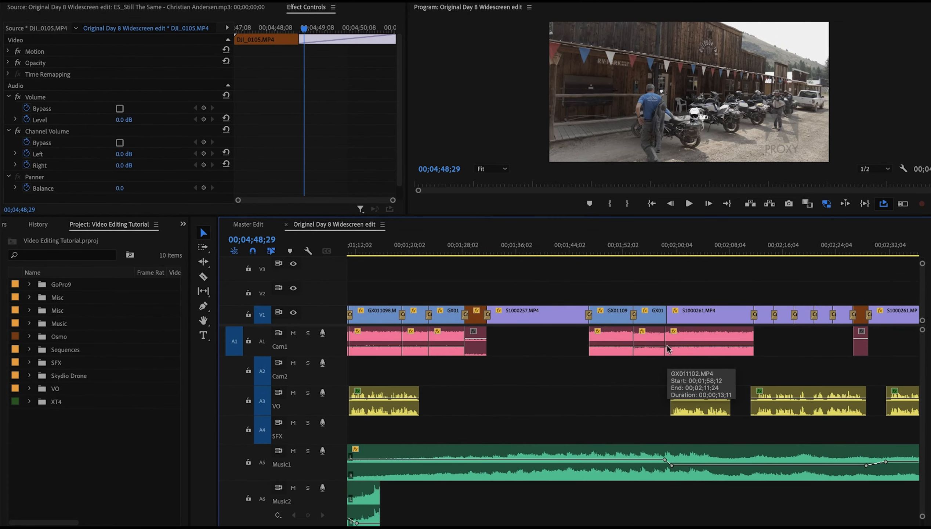
key("backslash")
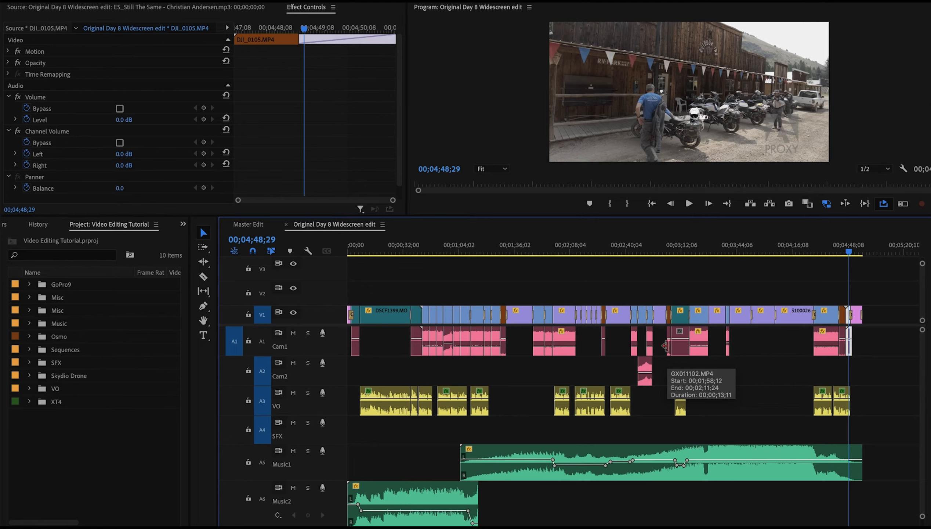
left_click(349, 250)
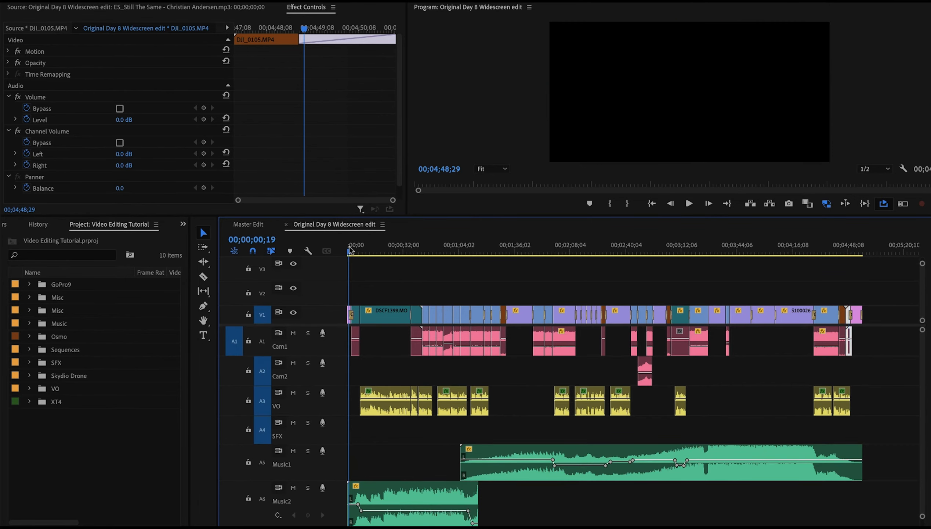
key("equal")
key("equal")
key("equal")
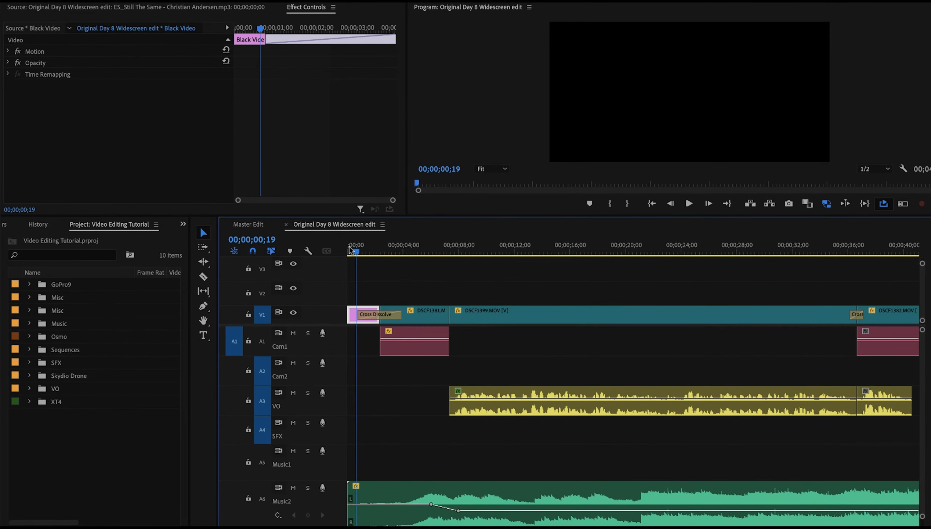
left_click_drag(356, 250, 403, 259)
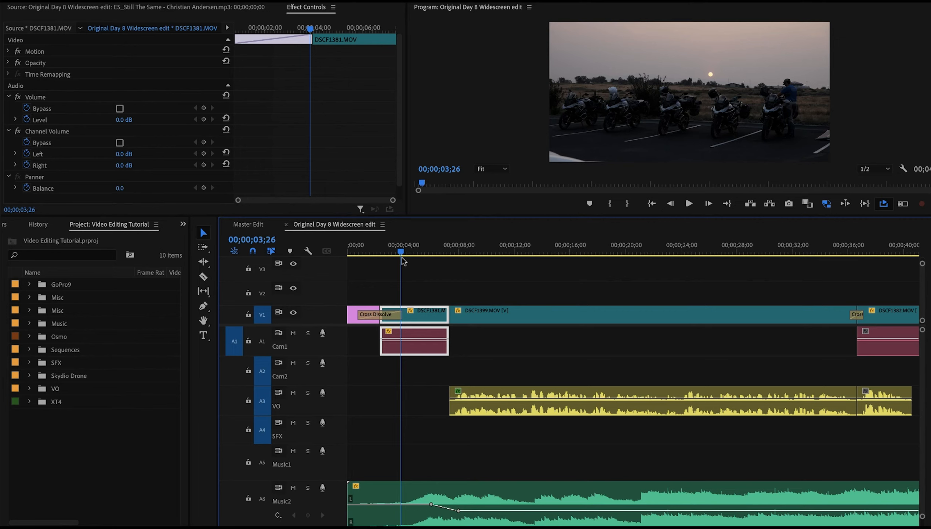
Switch to the browser and search Epidemic Sound's sound effects for morning birds
key("super+Tab")
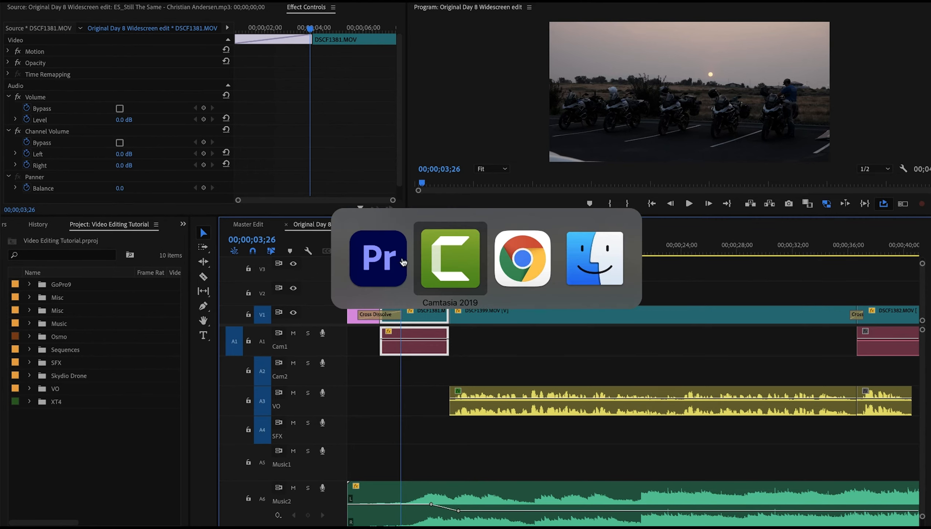
key("super+Tab")
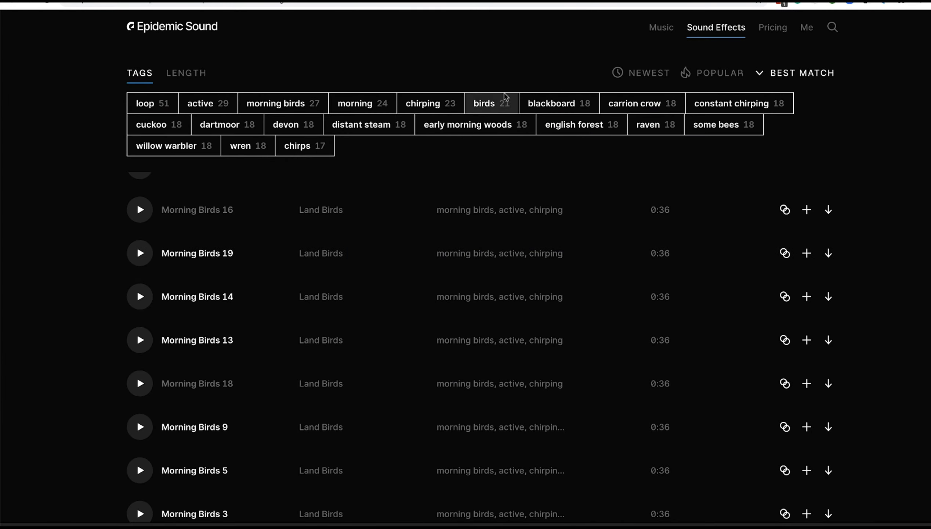
left_click(832, 27)
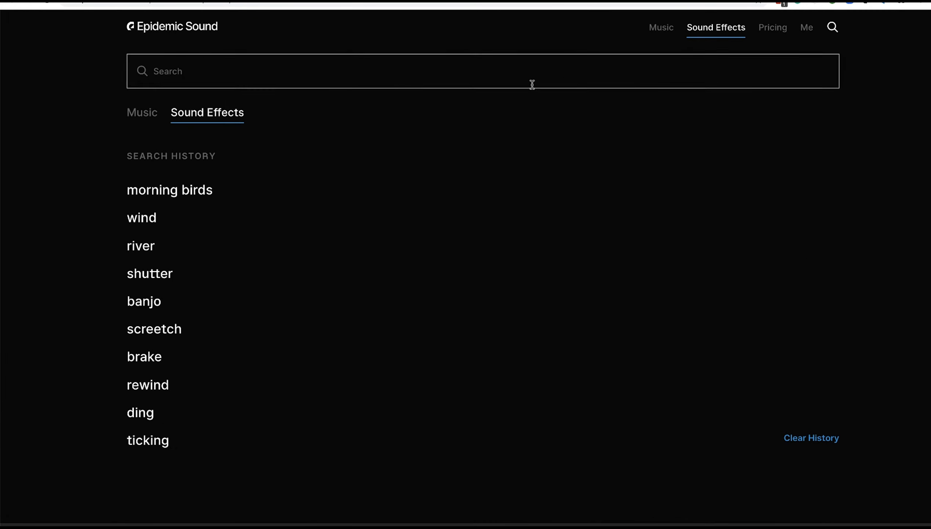
left_click(377, 73)
type("m")
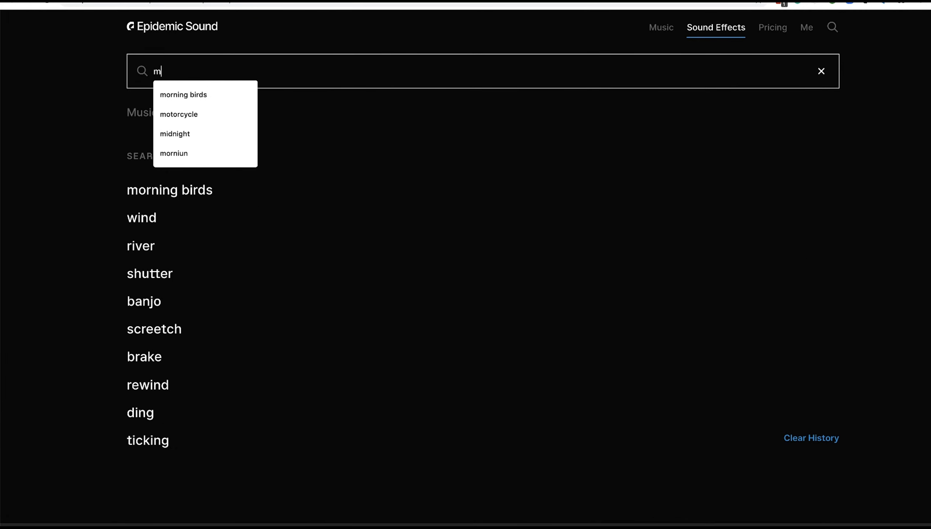
type("orning birds")
key("Return")
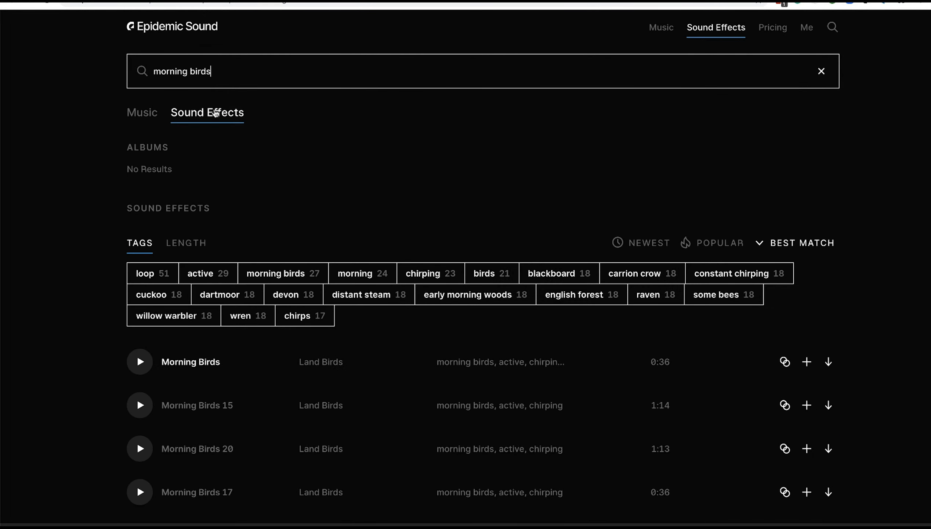
Preview several Morning Birds sound effects from the search results
scroll(332, 165, "down", 4)
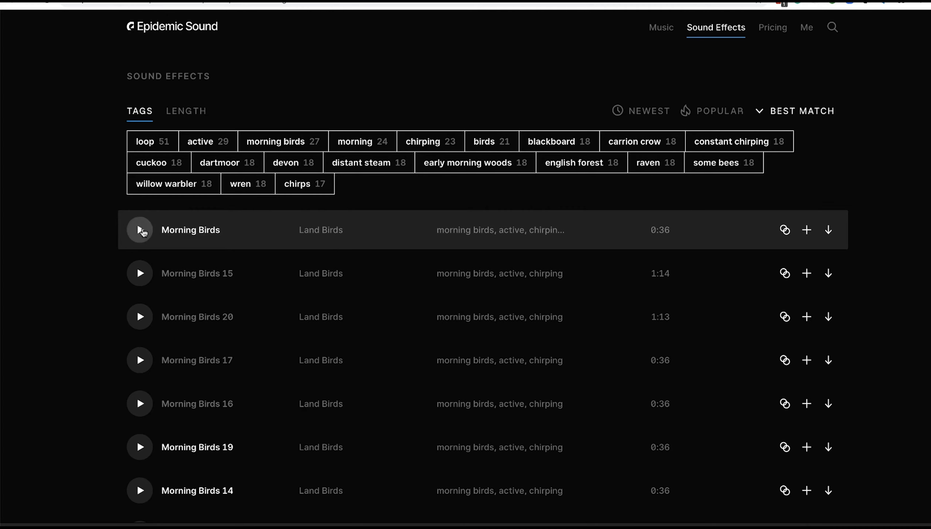
left_click(140, 230)
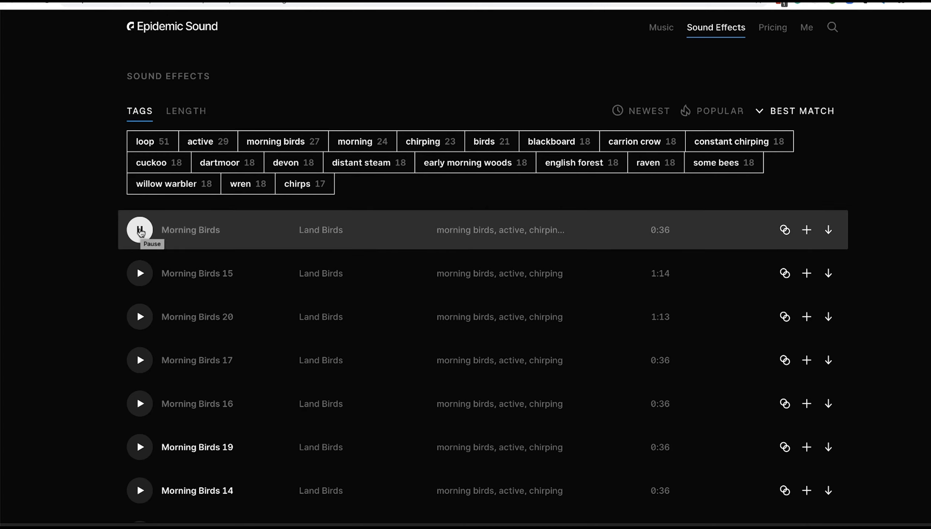
left_click(139, 273)
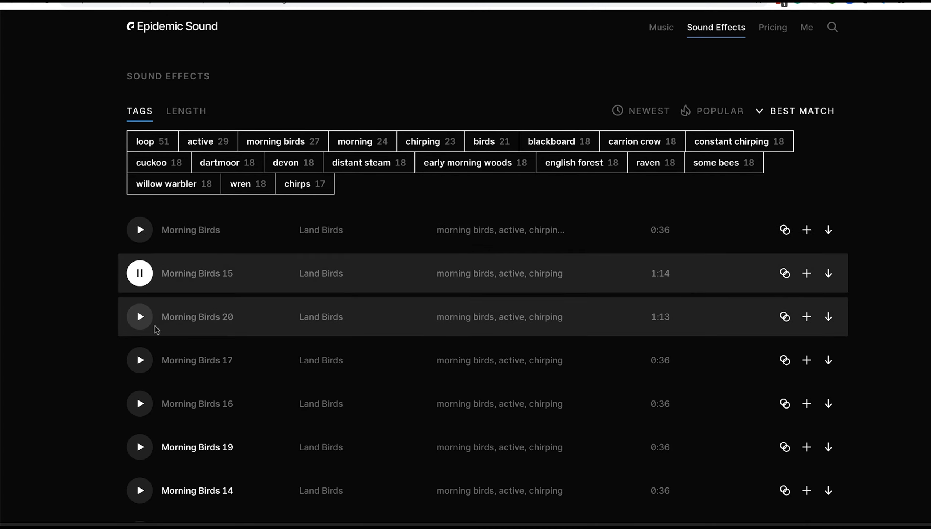
left_click(141, 318)
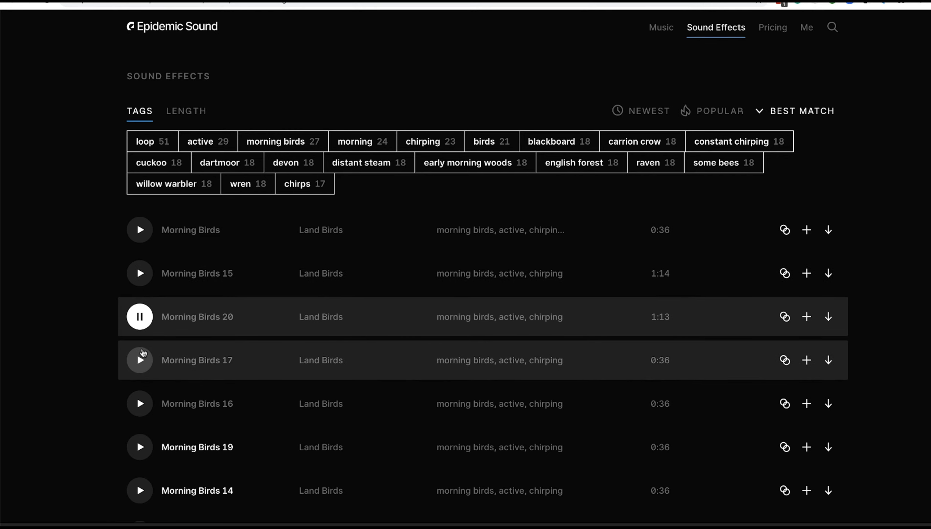
left_click(141, 363)
scroll(142, 364, "down", 5)
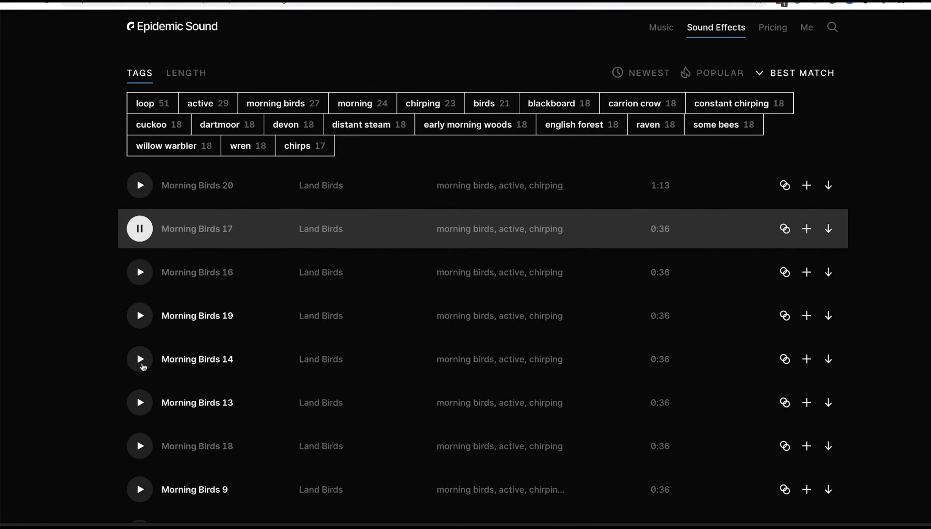
left_click(139, 379)
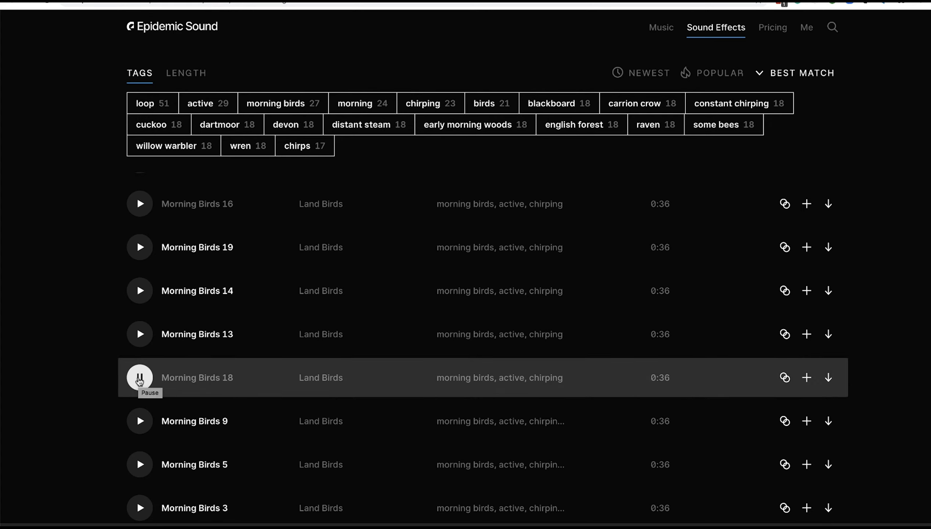
left_click(139, 378)
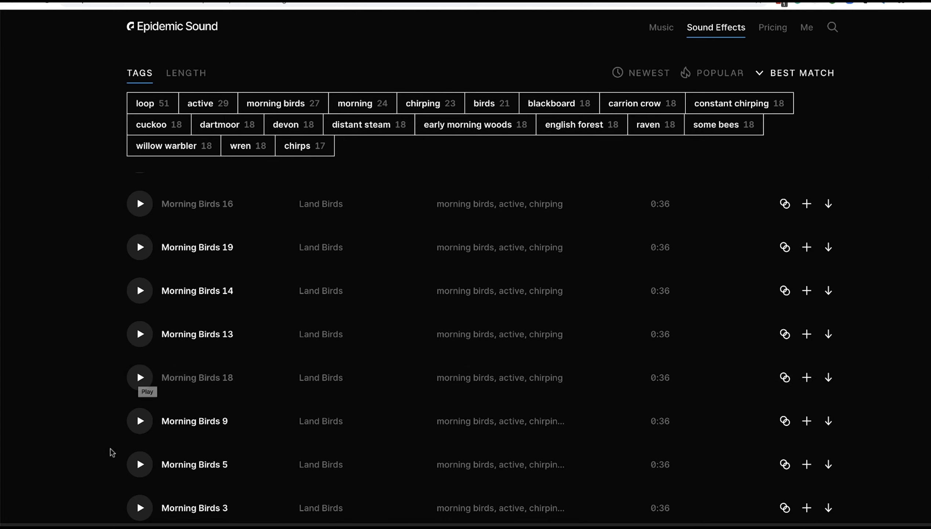
Return to the editor and place the ES_Morning Birds 18 effect from the SFX folder at the start of the SFX track
key("super+Tab")
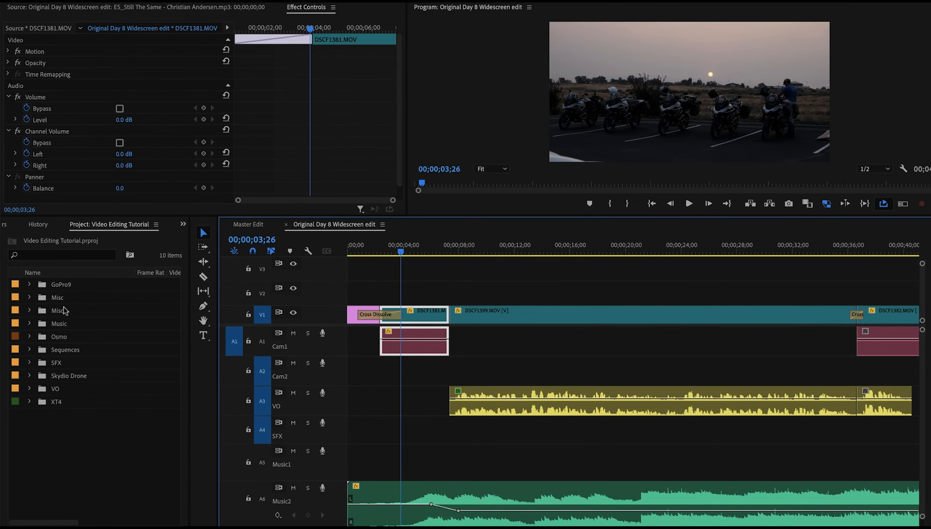
left_click(29, 362)
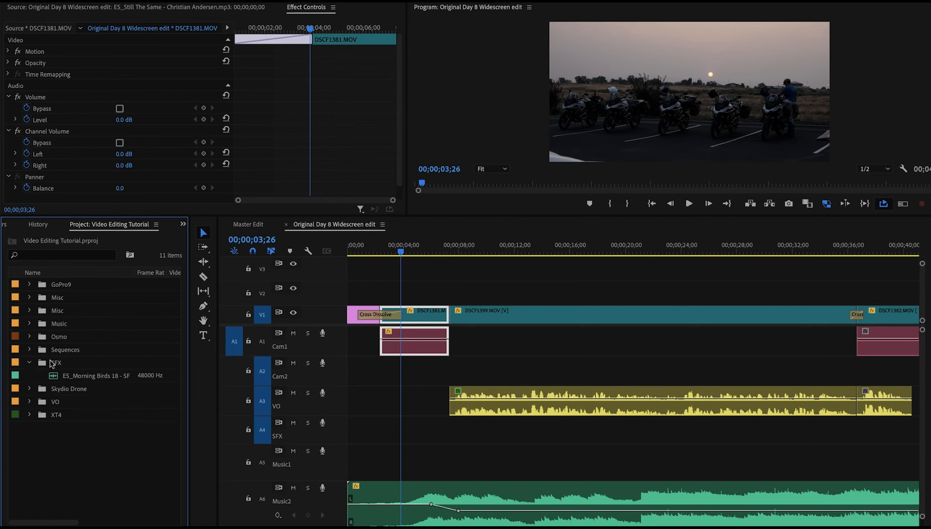
left_click_drag(54, 379, 345, 430)
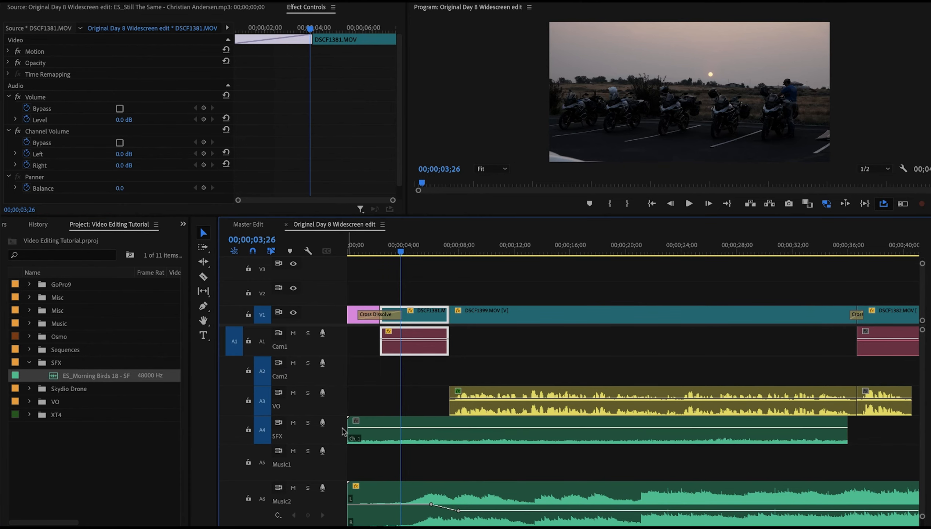
Set the bird sound clip's label colour to Blue
right_click(365, 432)
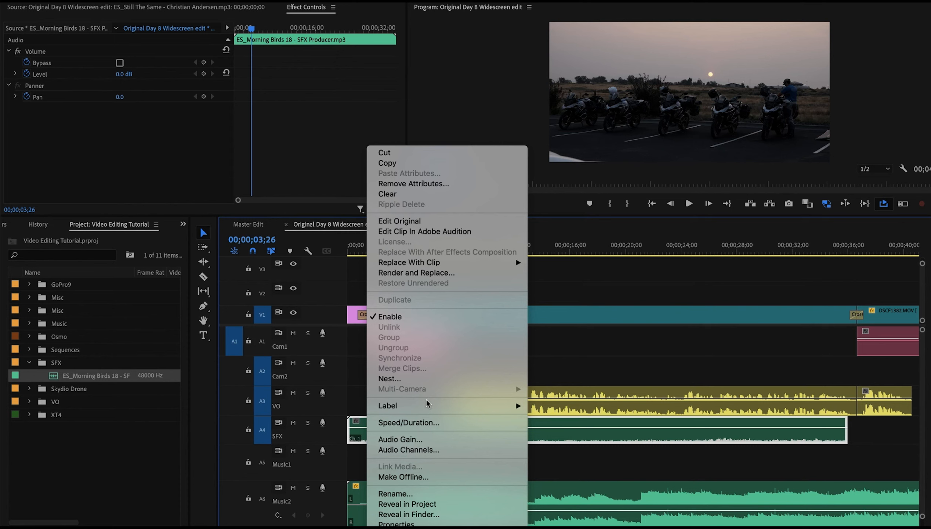
mouse_move(524, 408)
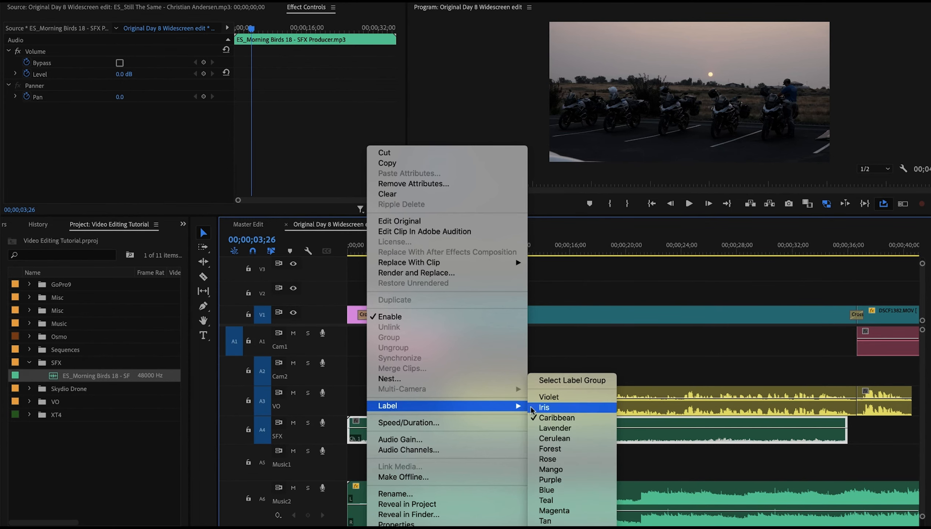
left_click(560, 490)
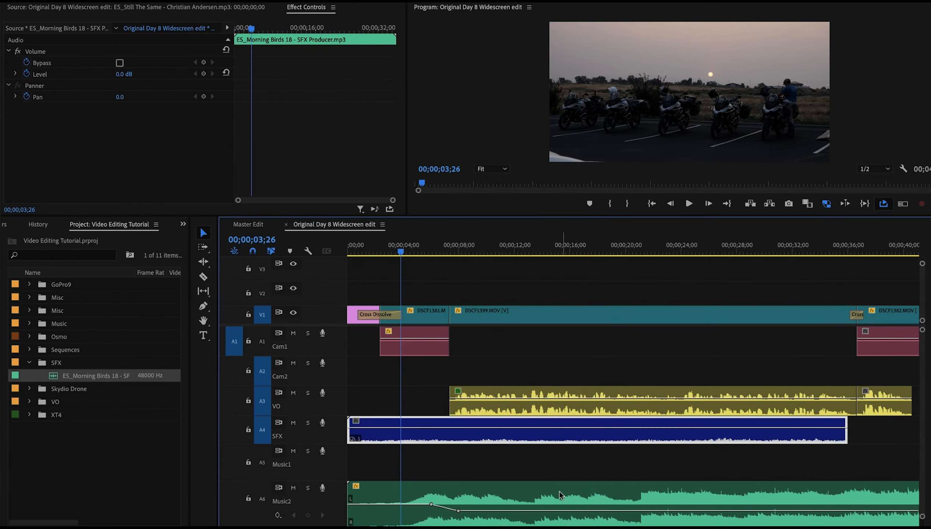
left_click(607, 471)
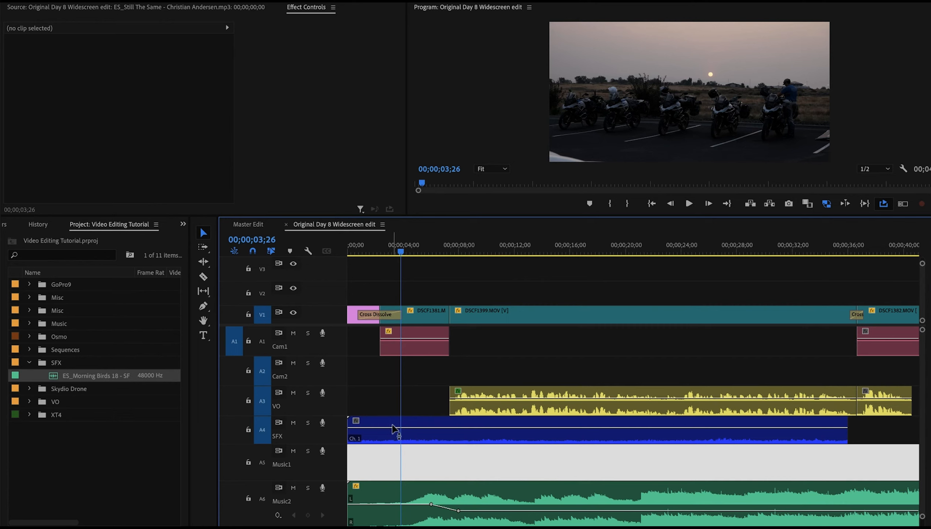
Play the sequence from the start to hear the birds under the opening shots
left_click(352, 246)
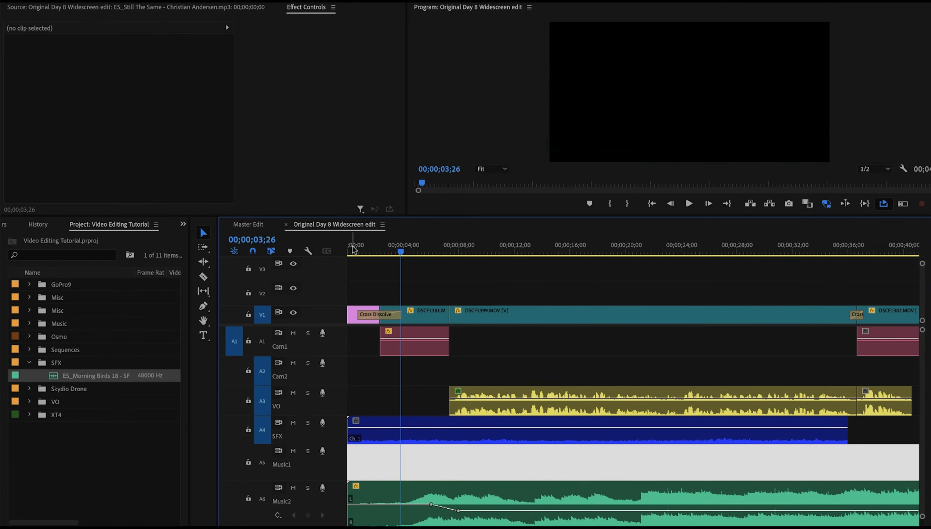
left_click(353, 249)
key("space")
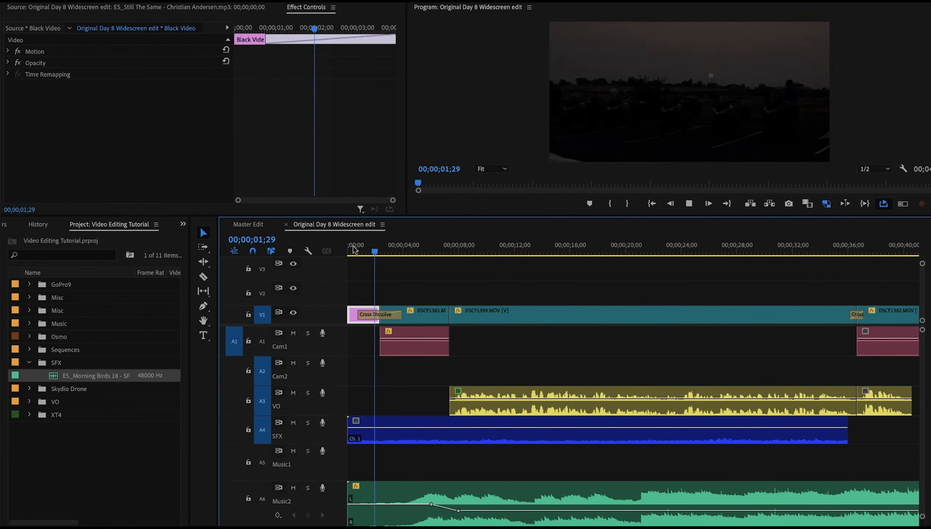
left_click(384, 348)
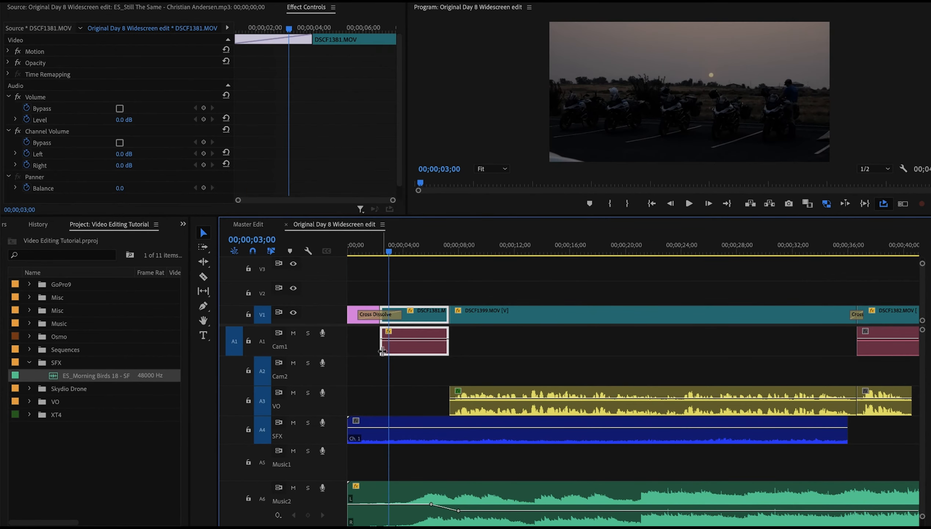
Add a volume keyframe near the bird clip's start and lower its first point to fade the birds in
left_click(377, 439)
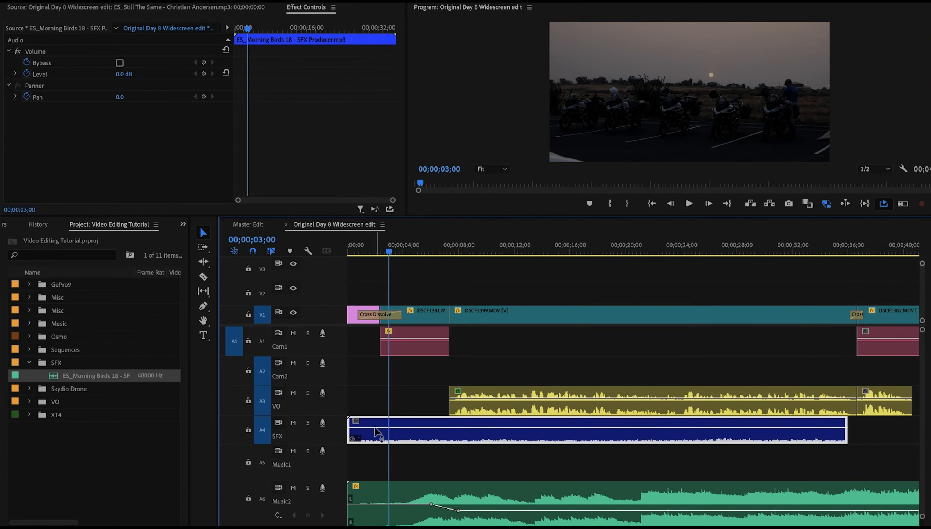
left_click(377, 427, "ctrl")
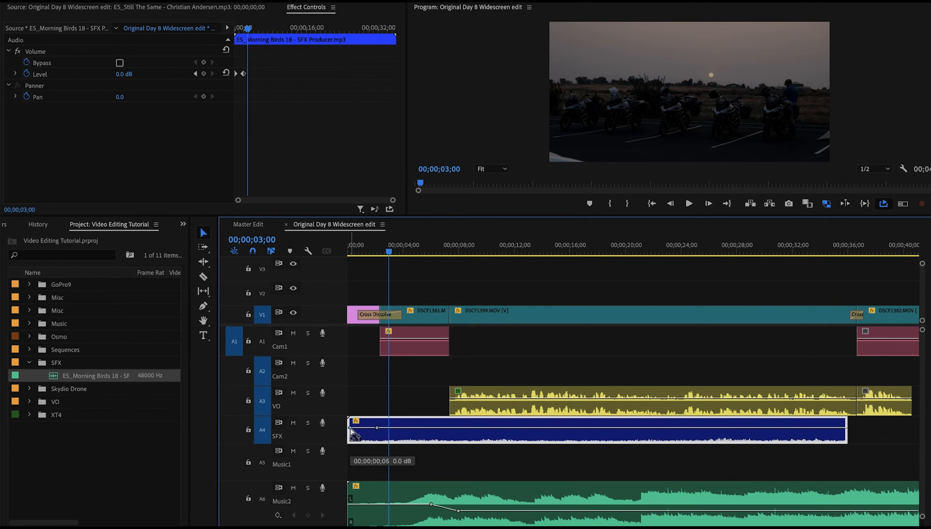
left_click_drag(350, 428, 350, 433)
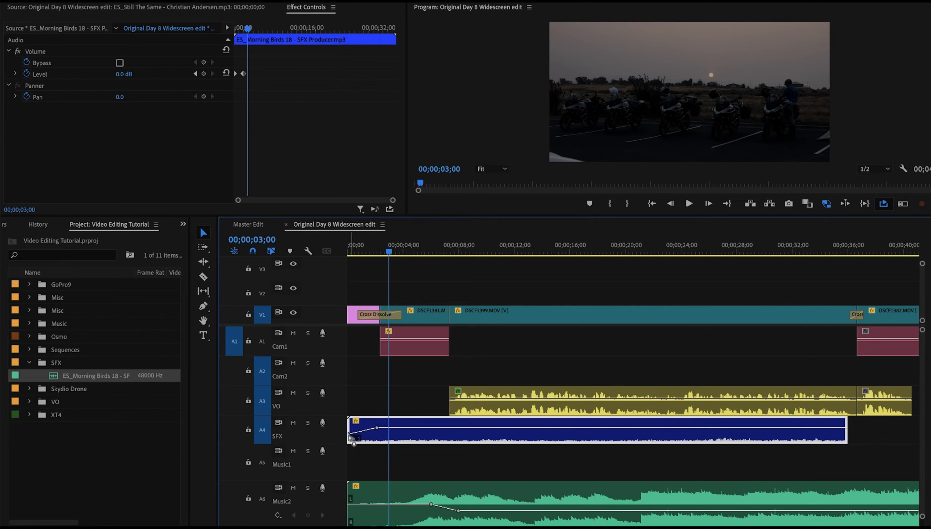
Replay the opening from the start up to where the voice-over begins
left_click(354, 254)
key("space")
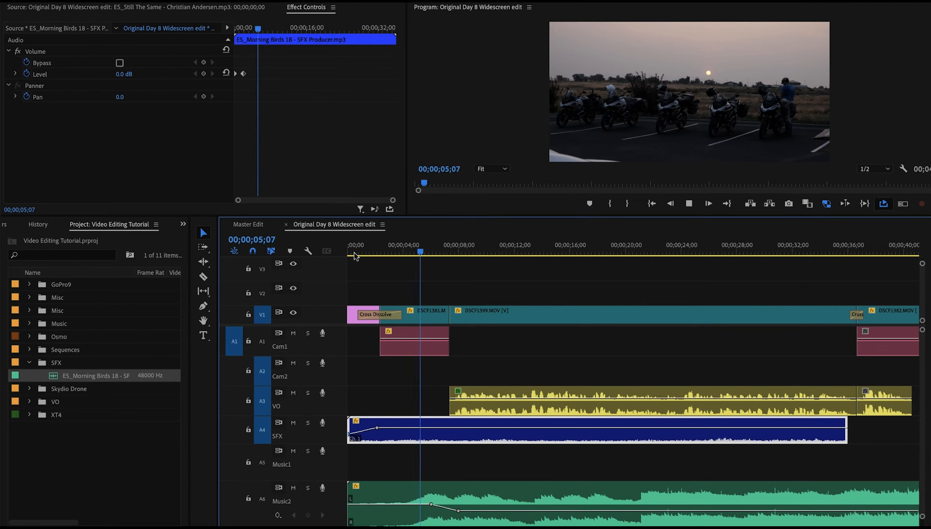
key("space")
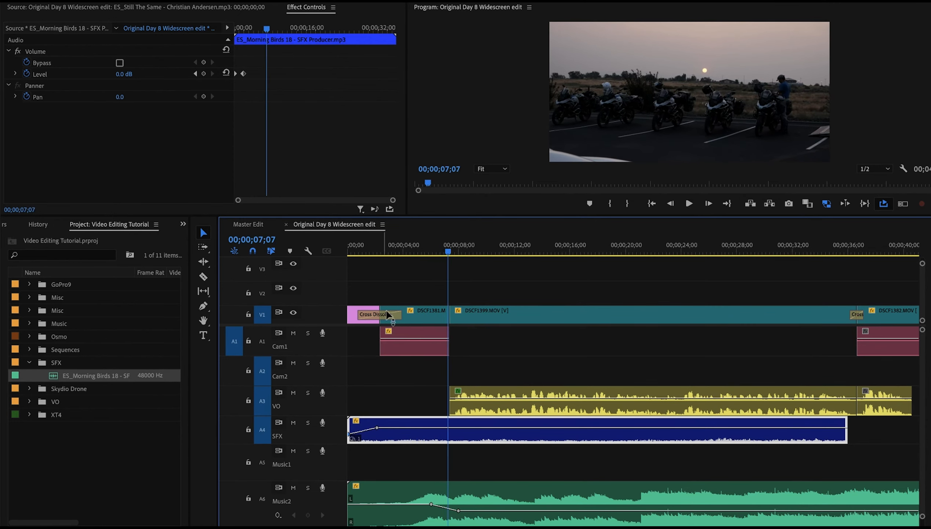
Duck the bird clip's volume with keyframes around 0:07 where the voice-over starts, and replay the opening
left_click(443, 427, "ctrl")
left_click_drag(460, 428, 460, 432)
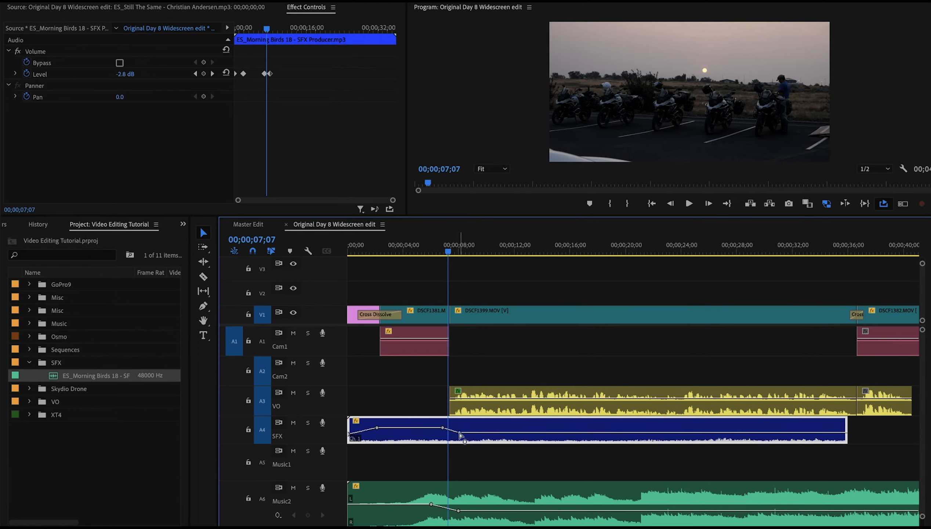
left_click(353, 252)
key("space")
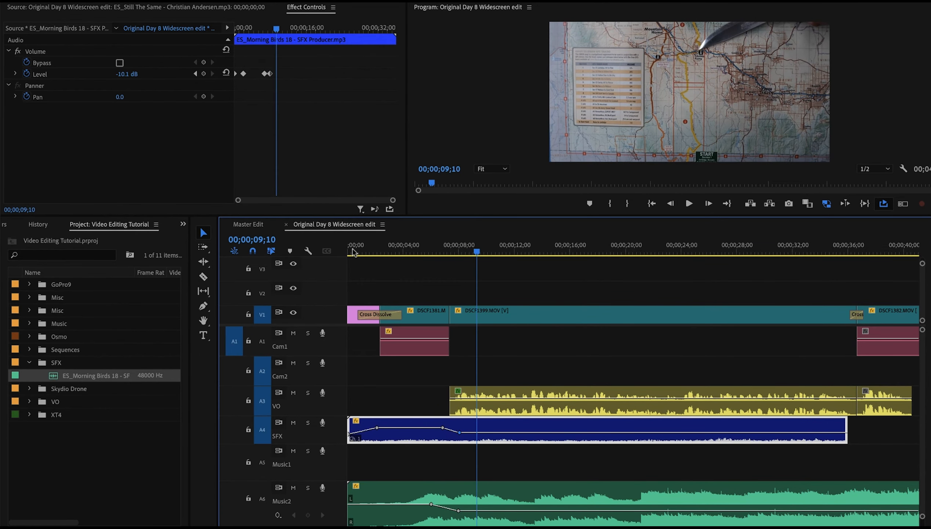
Zoom out to the full sequence and move the playhead to about 1:14
key("backslash")
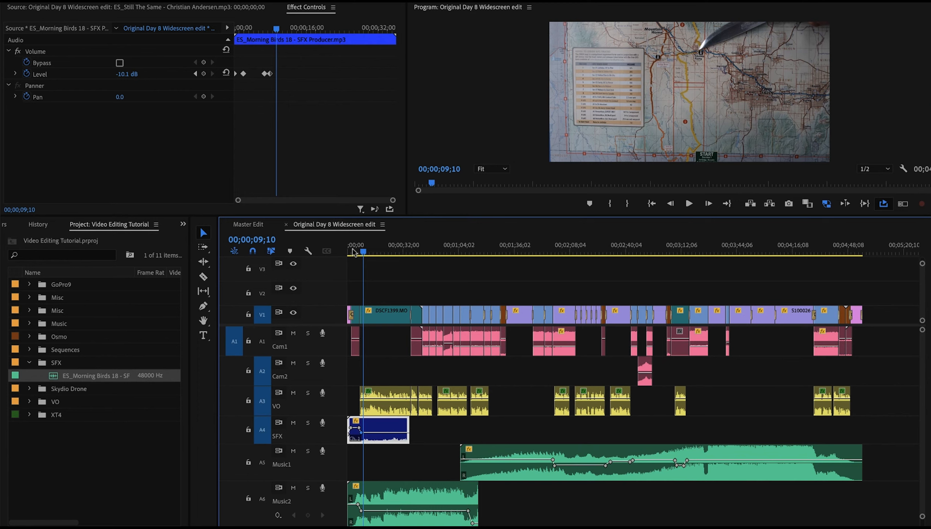
left_click(451, 247)
left_click_drag(452, 244, 478, 246)
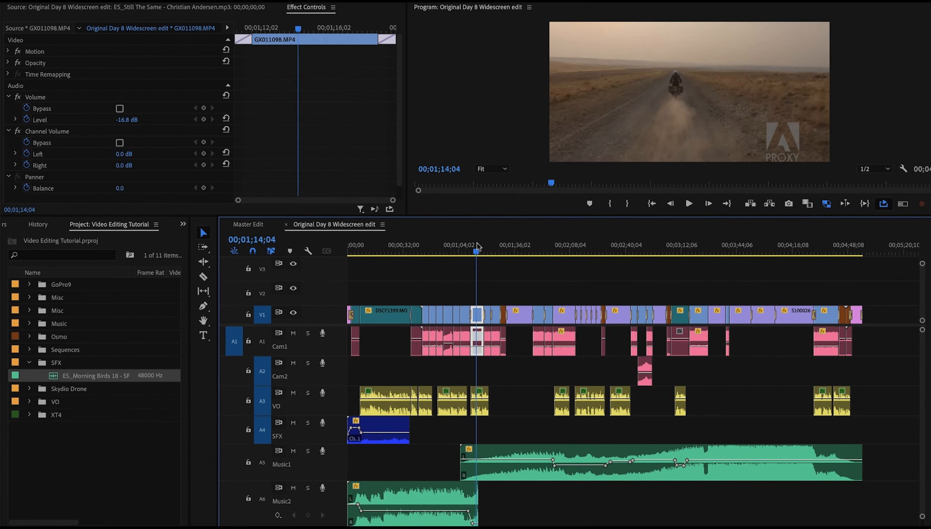